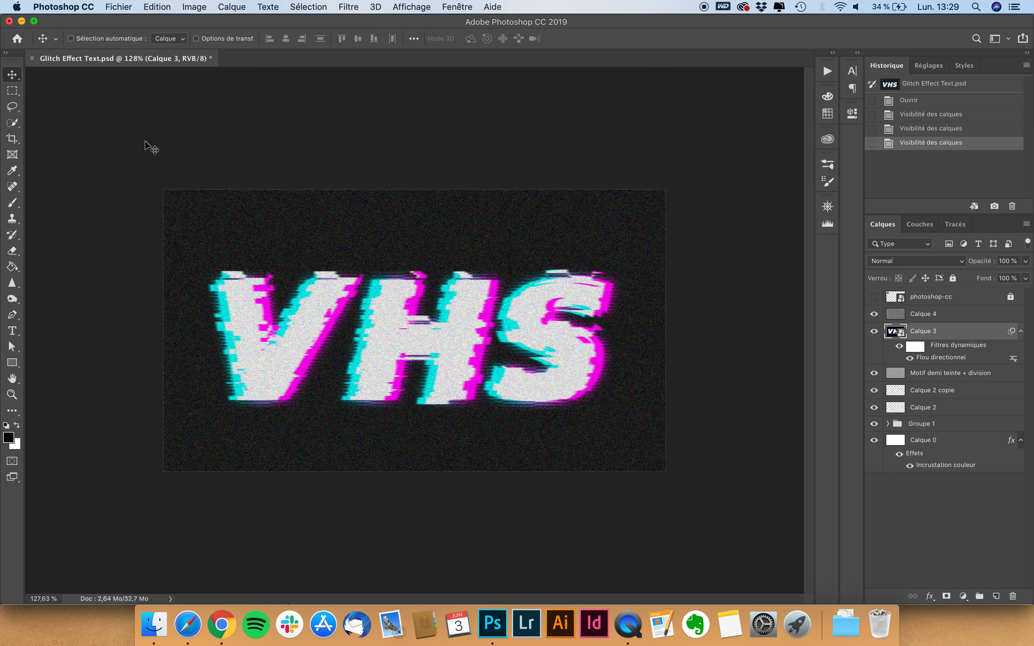
# Create a new 1280 x 720 px document at 300 ppi in 8-bit RGB with a black (Noir) background
pyautogui.click(114, 6)
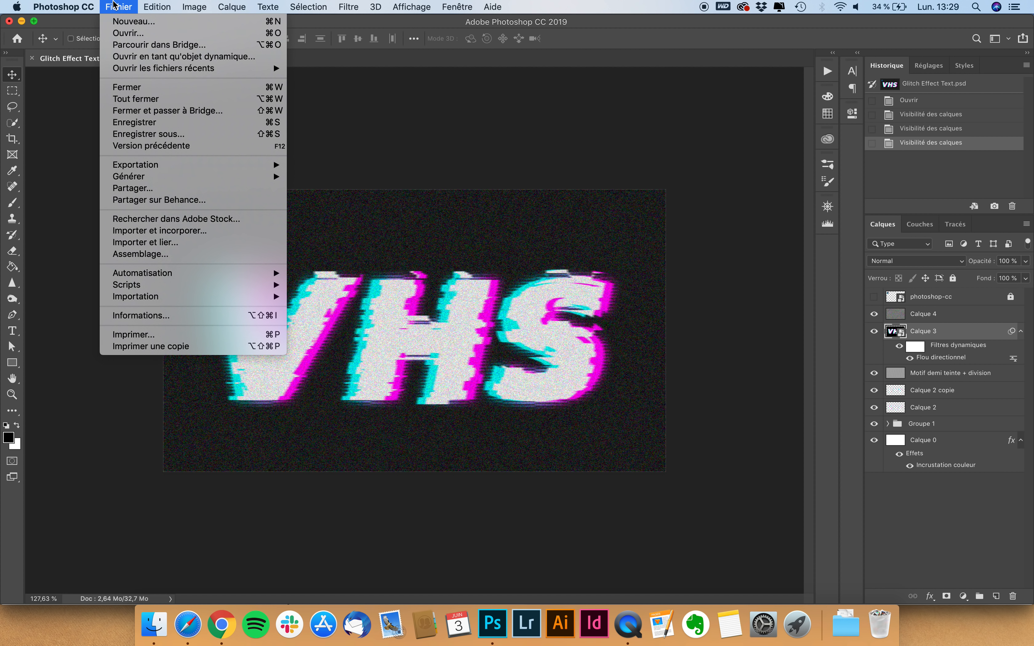
pyautogui.click(129, 21)
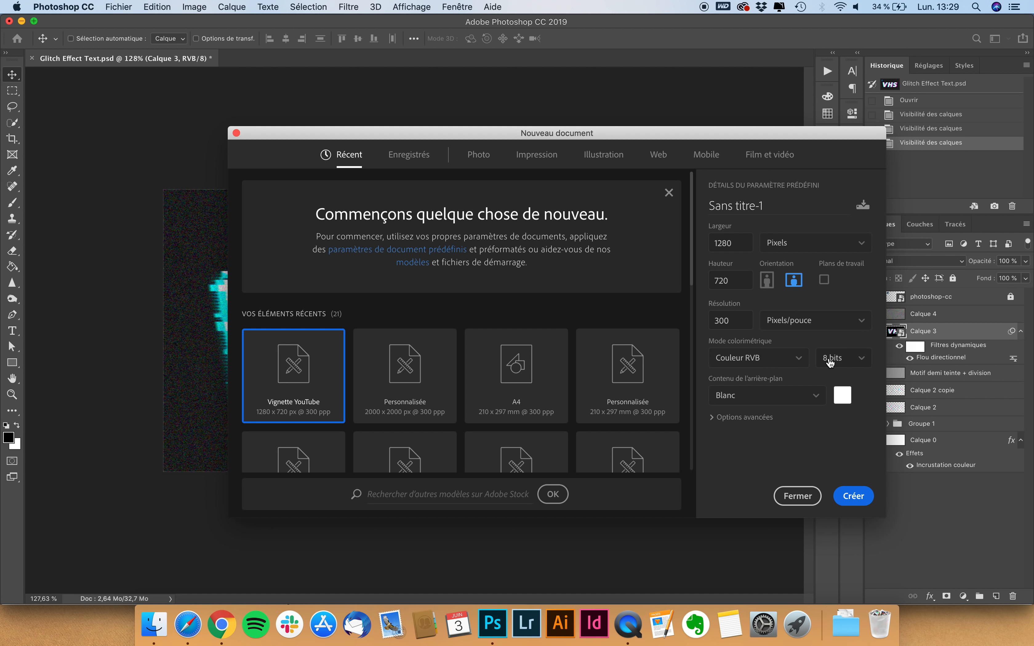
pyautogui.click(813, 402)
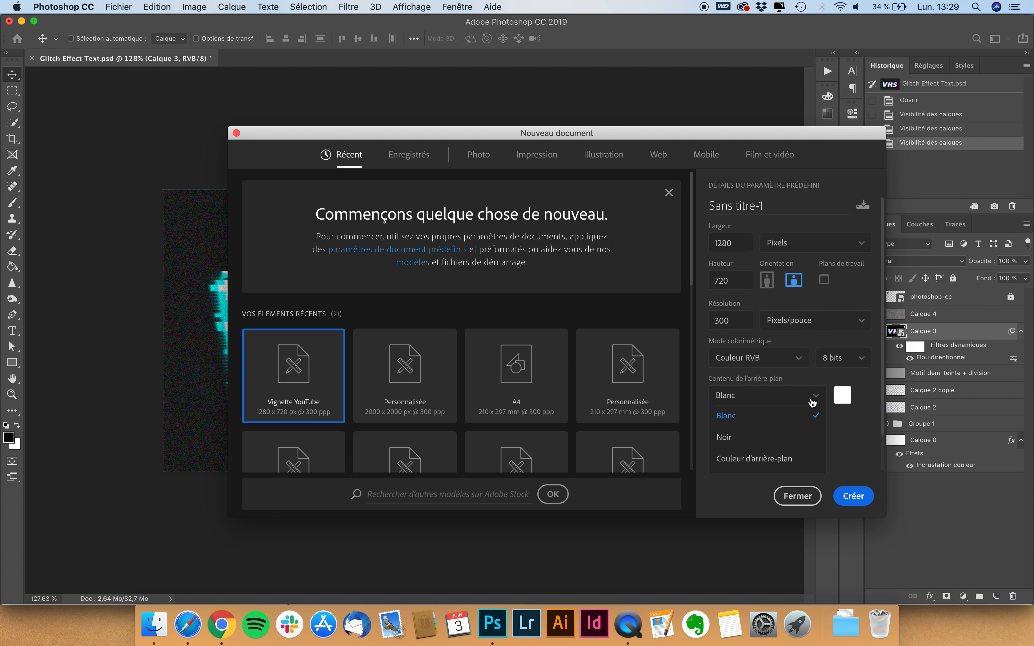
pyautogui.click(731, 438)
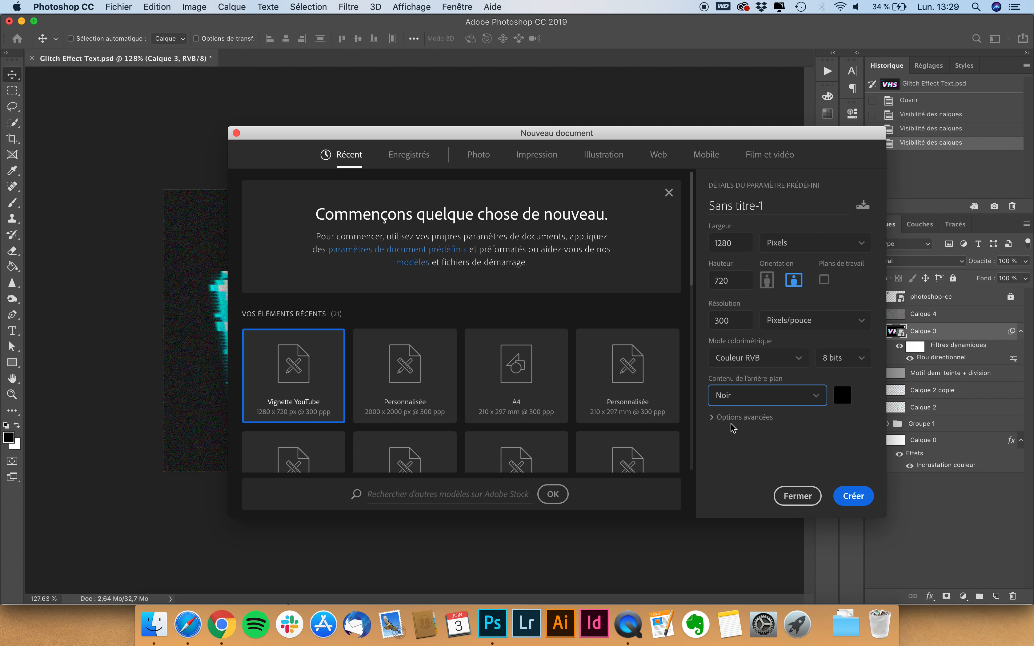
pyautogui.click(851, 498)
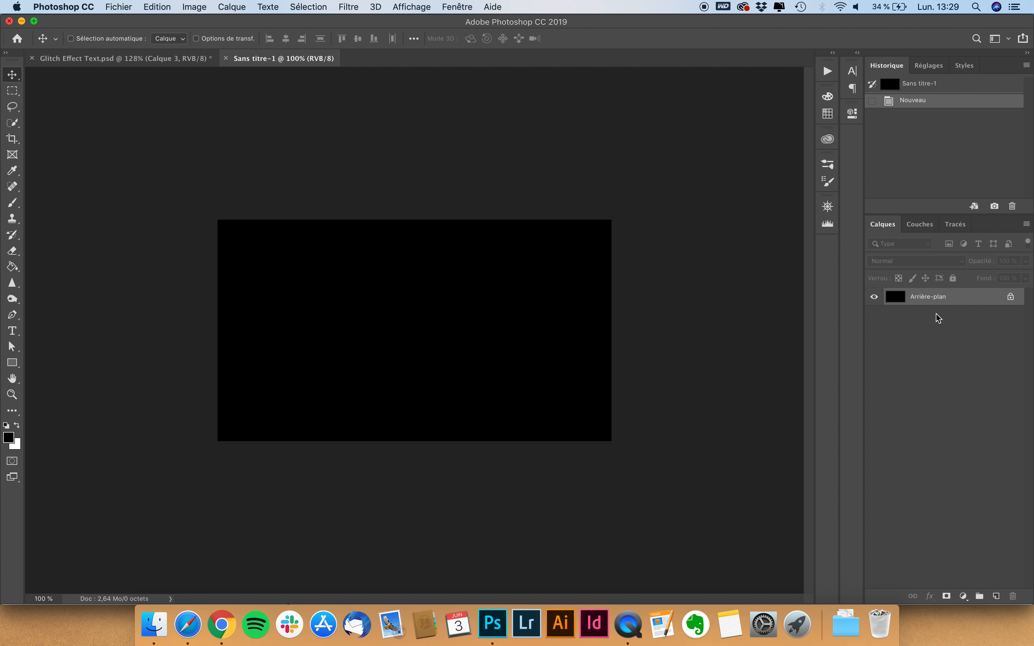
pyautogui.click(12, 267)
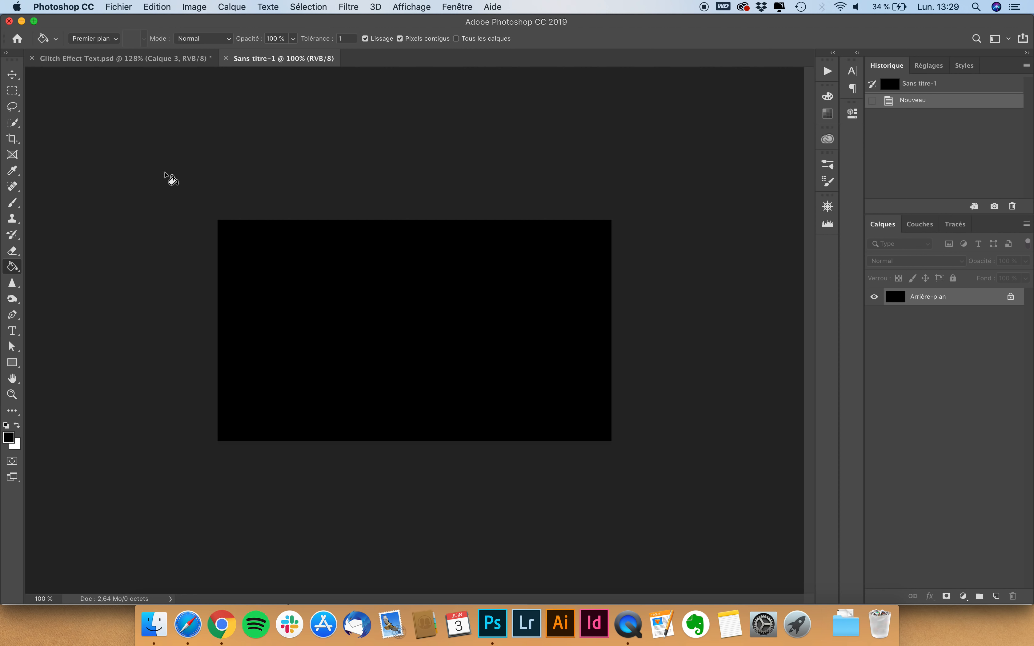
pyautogui.click(12, 75)
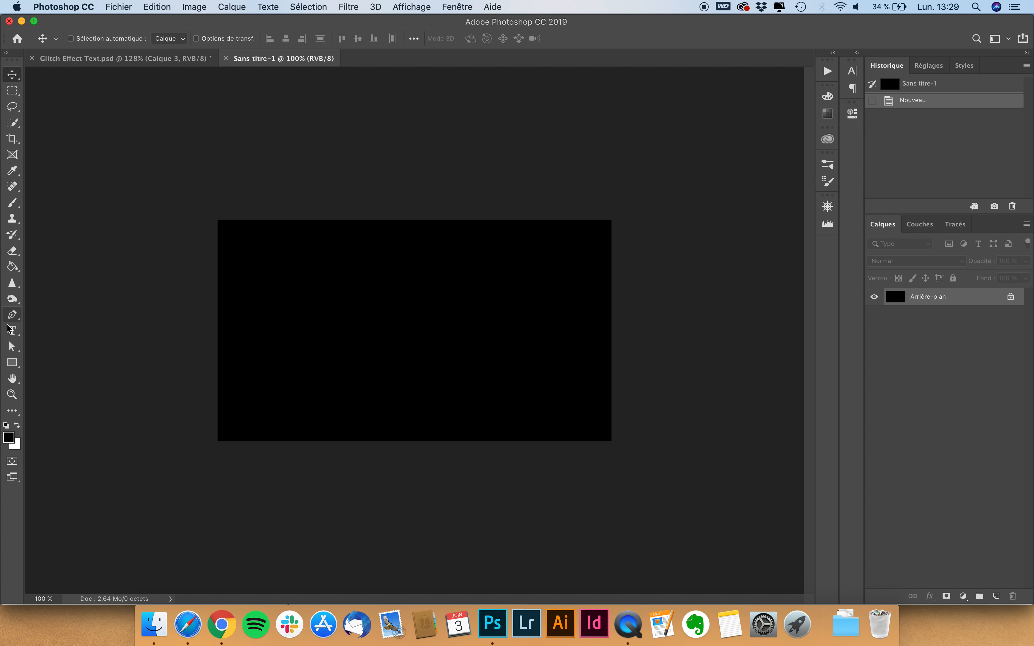
# Add the text "VHS" in white on the canvas and move it to the middle of the black background
pyautogui.click(13, 334)
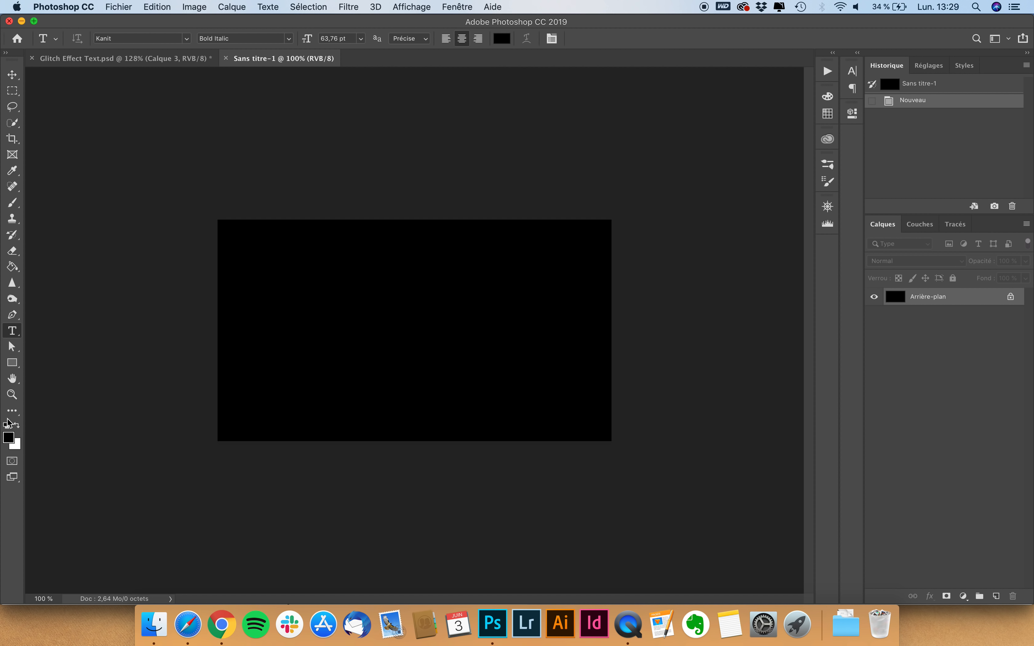
pyautogui.click(16, 425)
pyautogui.click(312, 336)
pyautogui.write('VHS')
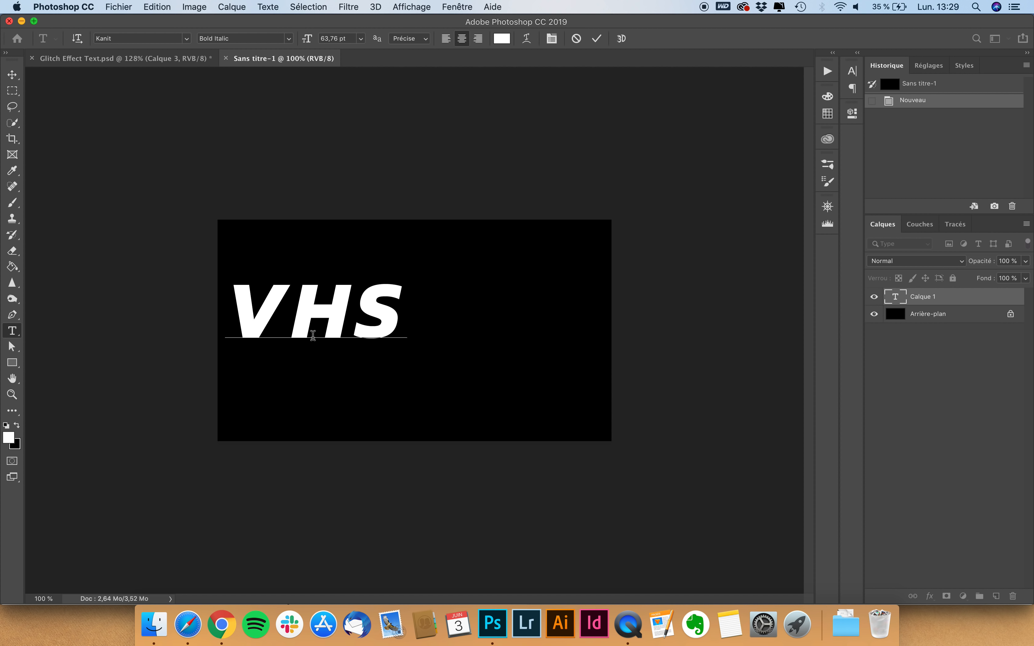
pyautogui.click(12, 74)
pyautogui.moveTo(317, 318); pyautogui.dragTo(413, 337)
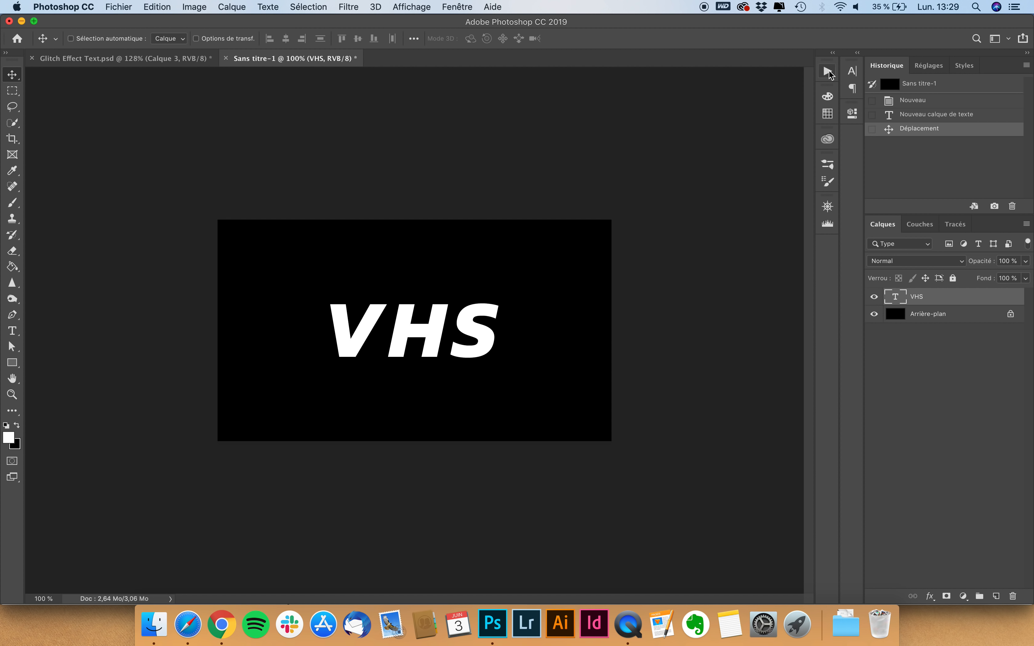
# Display the character settings of the VHS text and examine its font, style and tracking, keeping Bold Italic as the style
pyautogui.click(852, 72)
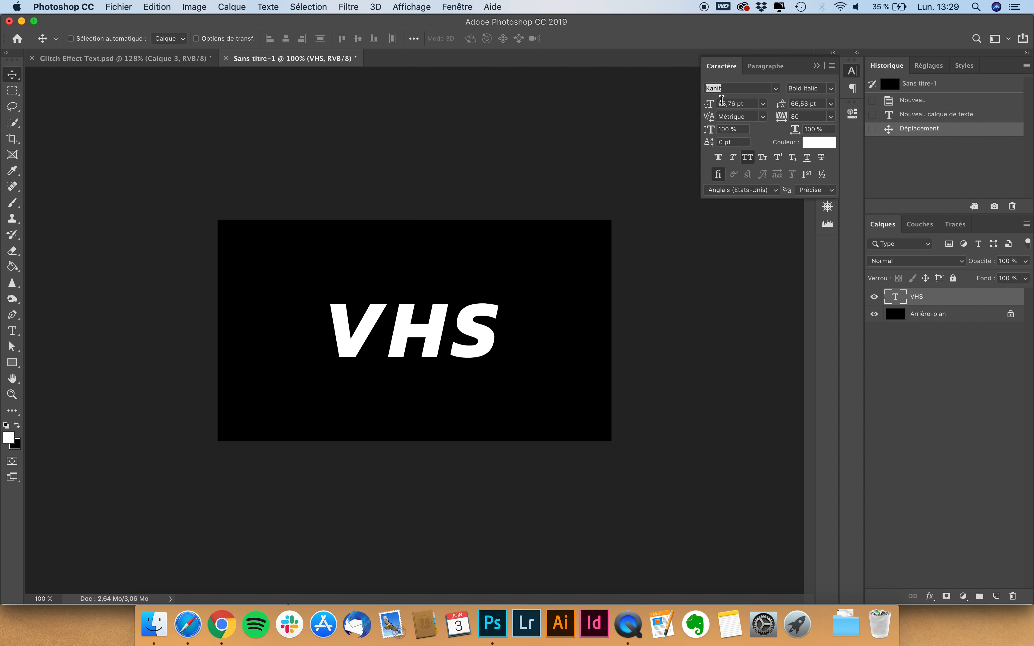
pyautogui.click(455, 8)
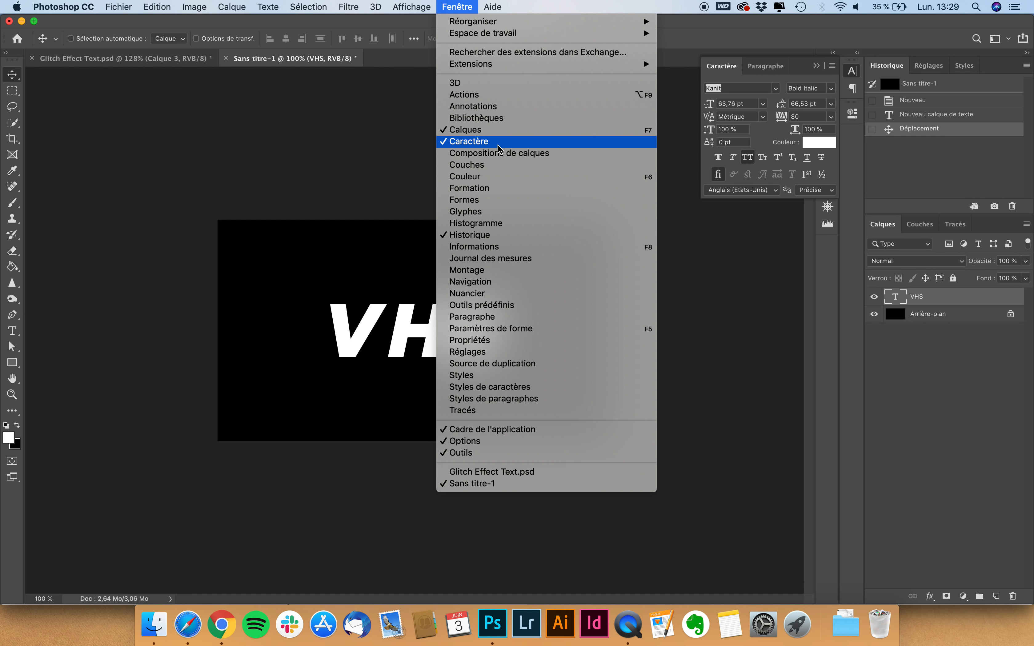
pyautogui.click(726, 75)
pyautogui.click(728, 88)
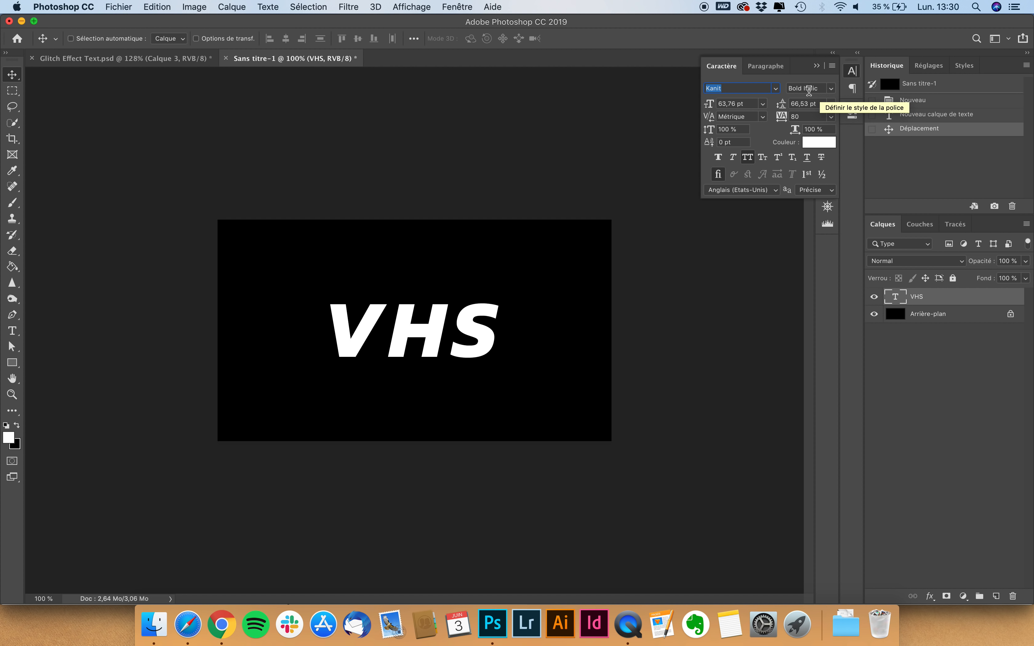
pyautogui.click(829, 89)
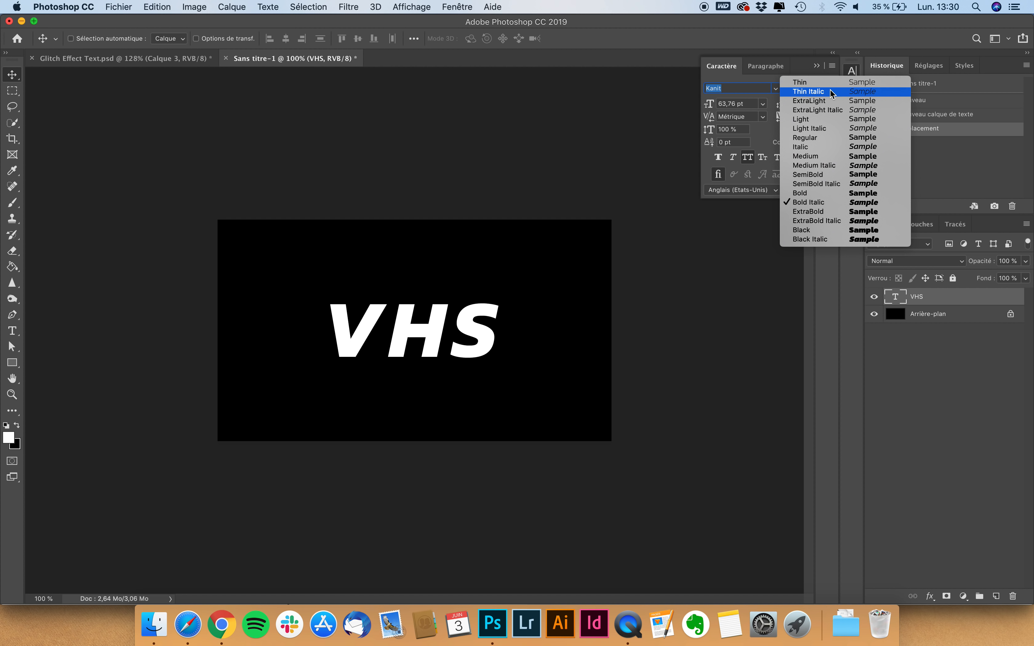
pyautogui.click(806, 202)
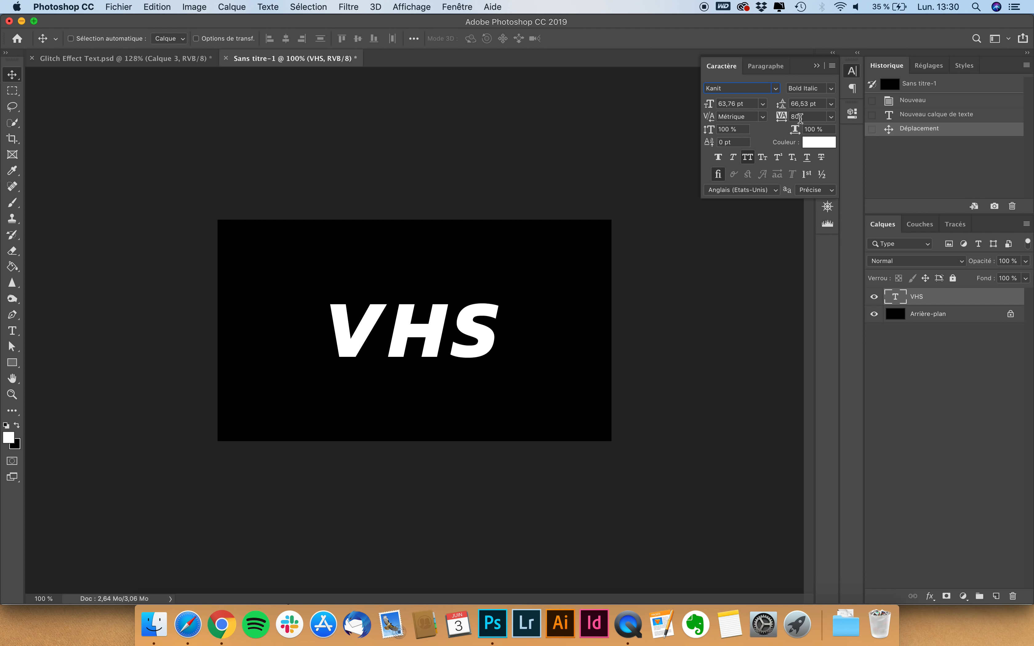
pyautogui.click(811, 117)
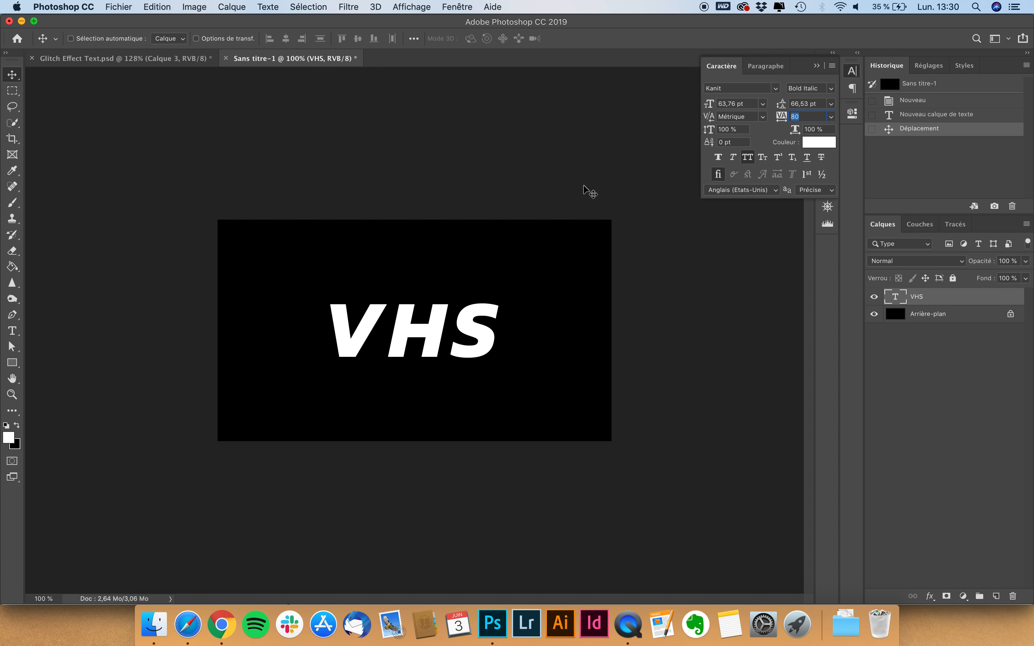
# Enlarge the VHS text proportionally around its centre to about 116 pt with a free transform
pyautogui.press('super+t')
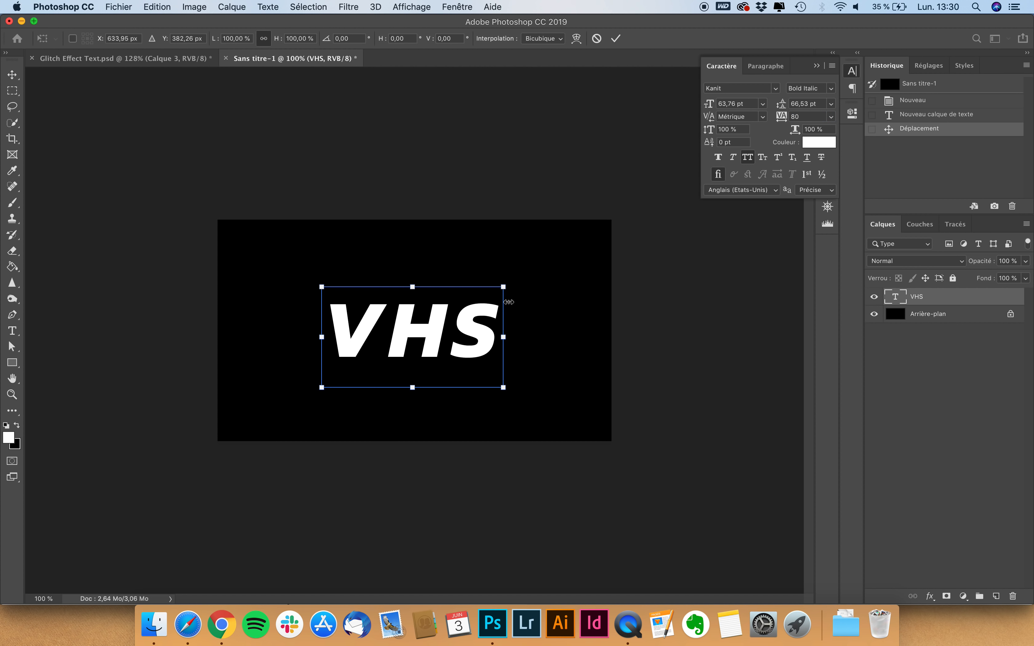
pyautogui.moveTo(507, 291); pyautogui.dragTo(570, 257)
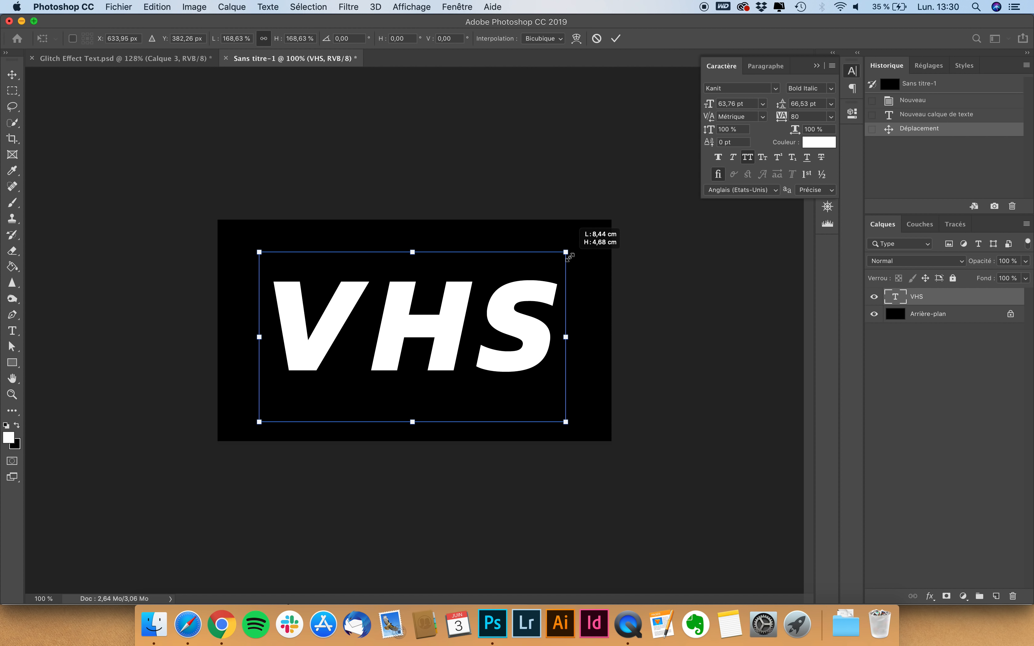
pyautogui.moveTo(570, 257); pyautogui.dragTo(580, 279)
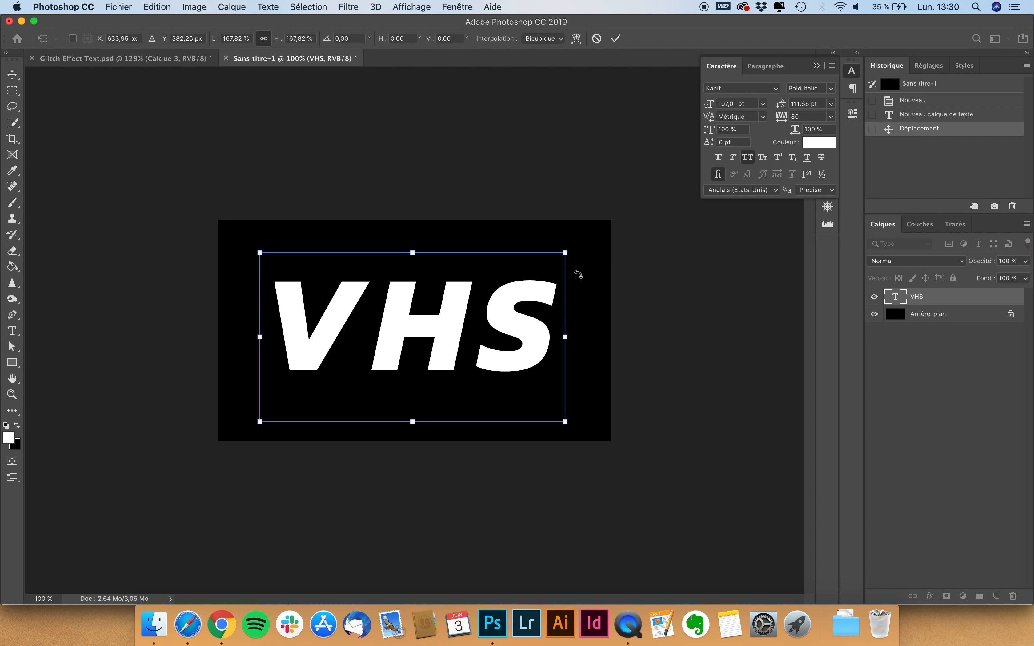
pyautogui.moveTo(565, 252); pyautogui.dragTo(579, 244)
pyautogui.press('Return')
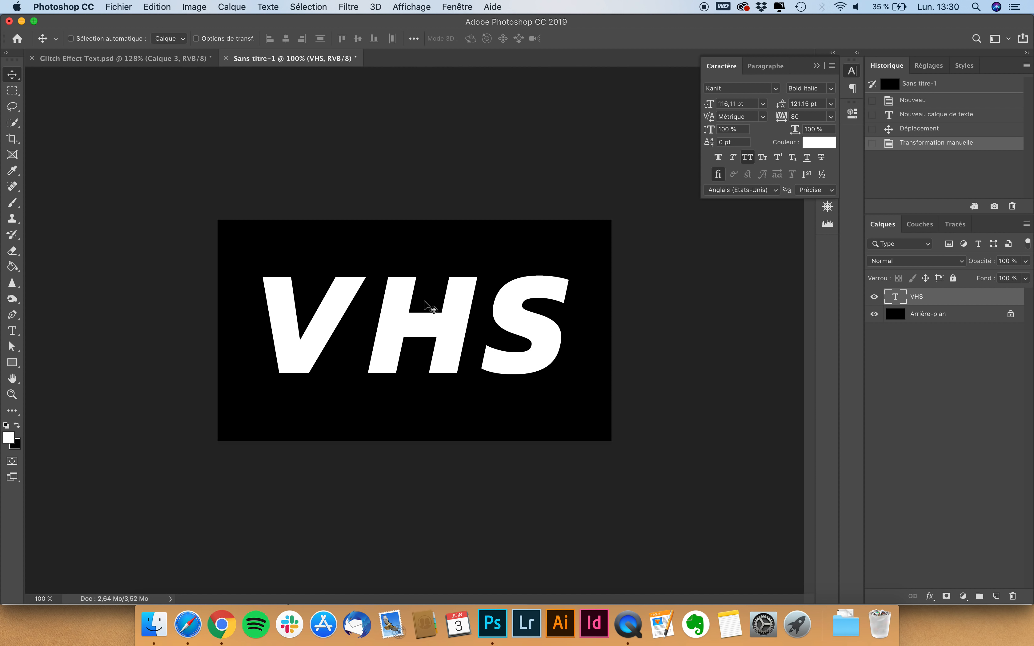
# Centre the VHS text horizontally and vertically on the whole canvas and clear the selection
pyautogui.press('super+a')
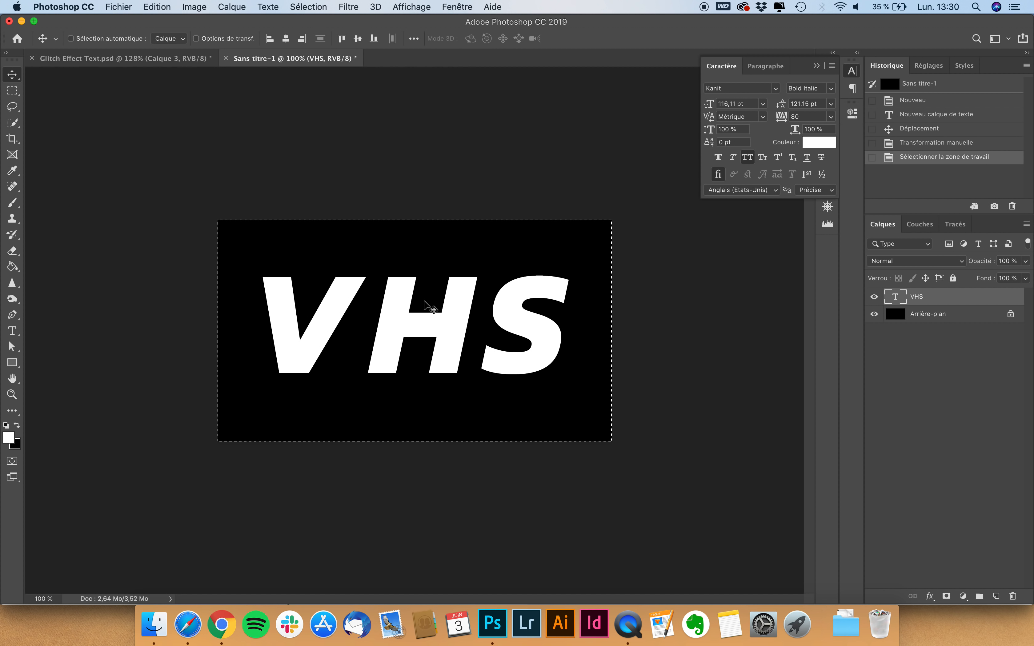
pyautogui.rightClick(13, 76)
pyautogui.click(45, 77)
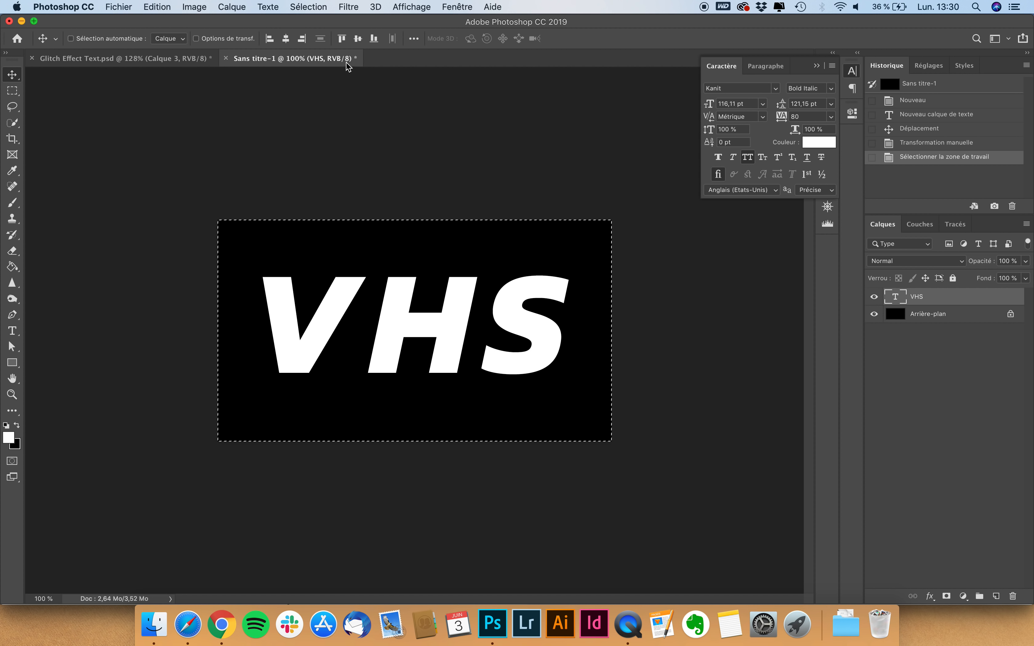
pyautogui.click(285, 40)
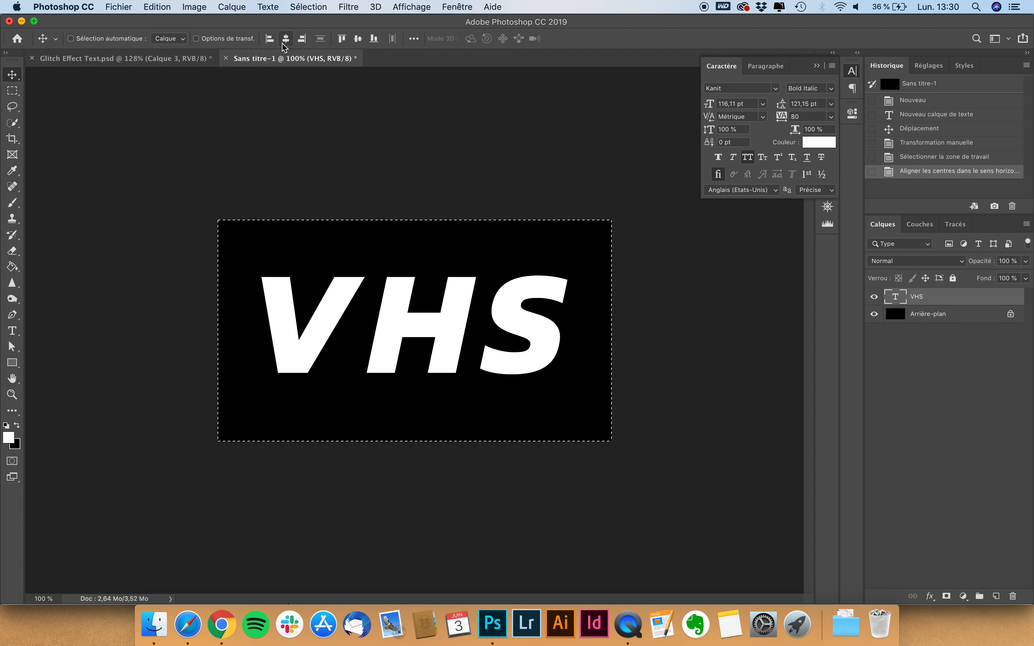
pyautogui.click(359, 38)
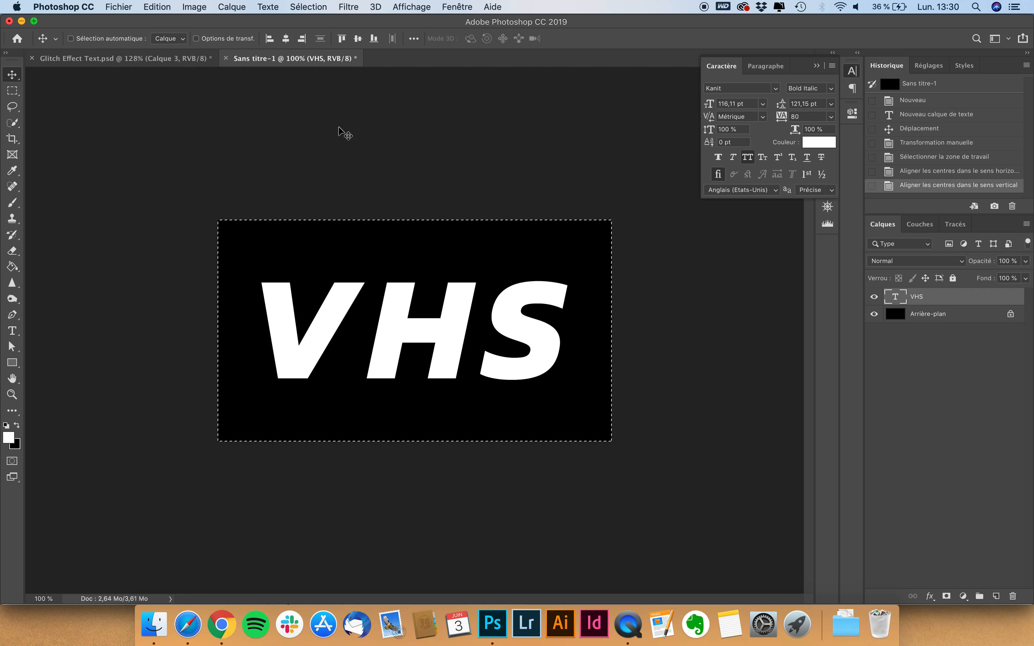
pyautogui.press('cmd+d')
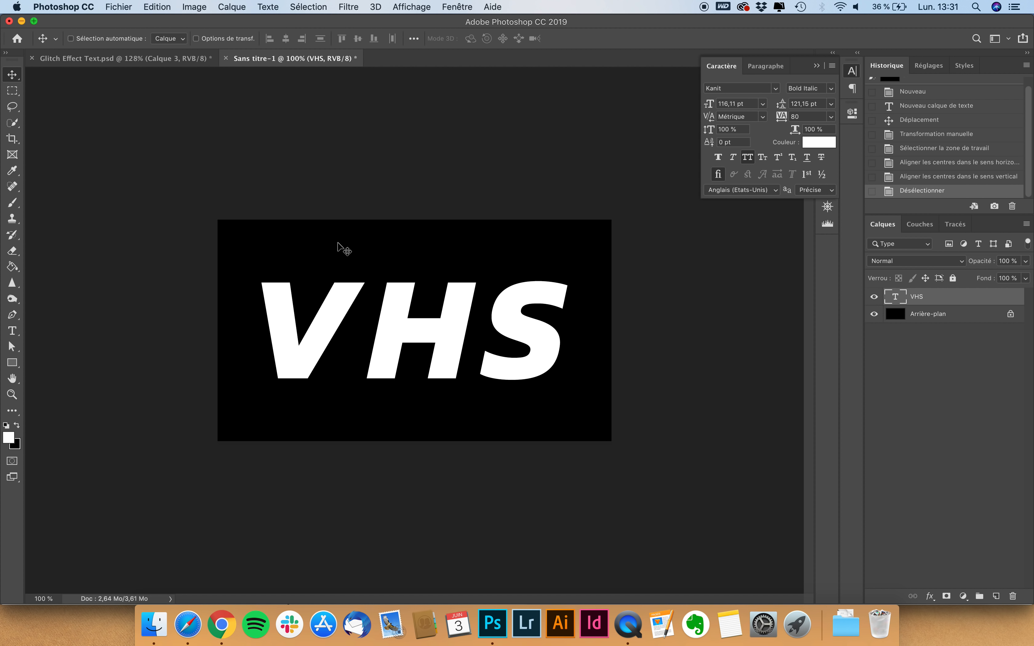
pyautogui.press('cmd+a')
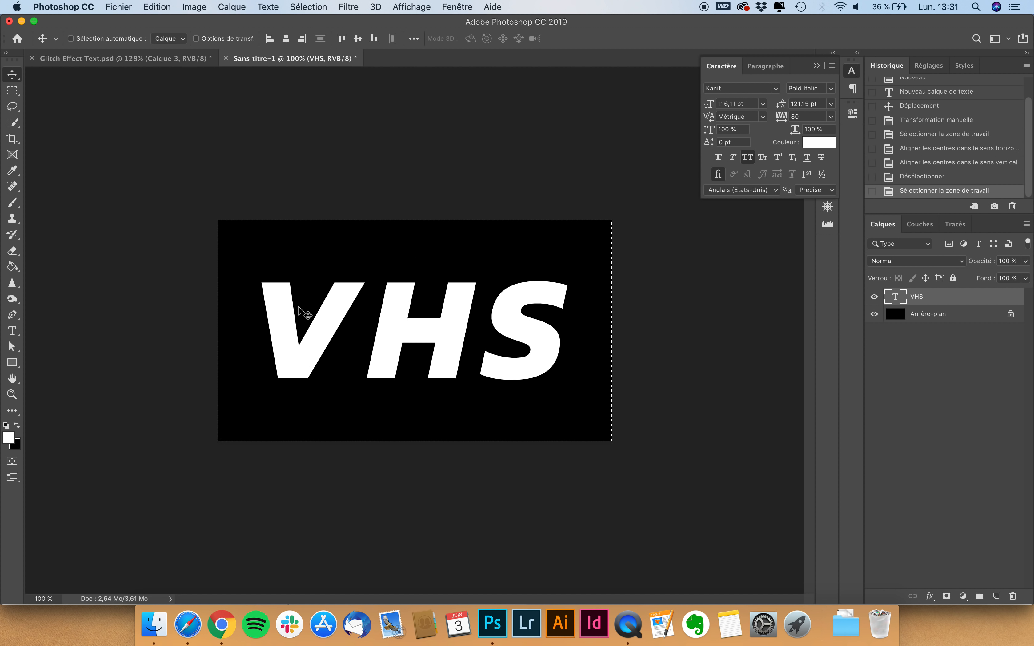
pyautogui.press('cmd+d')
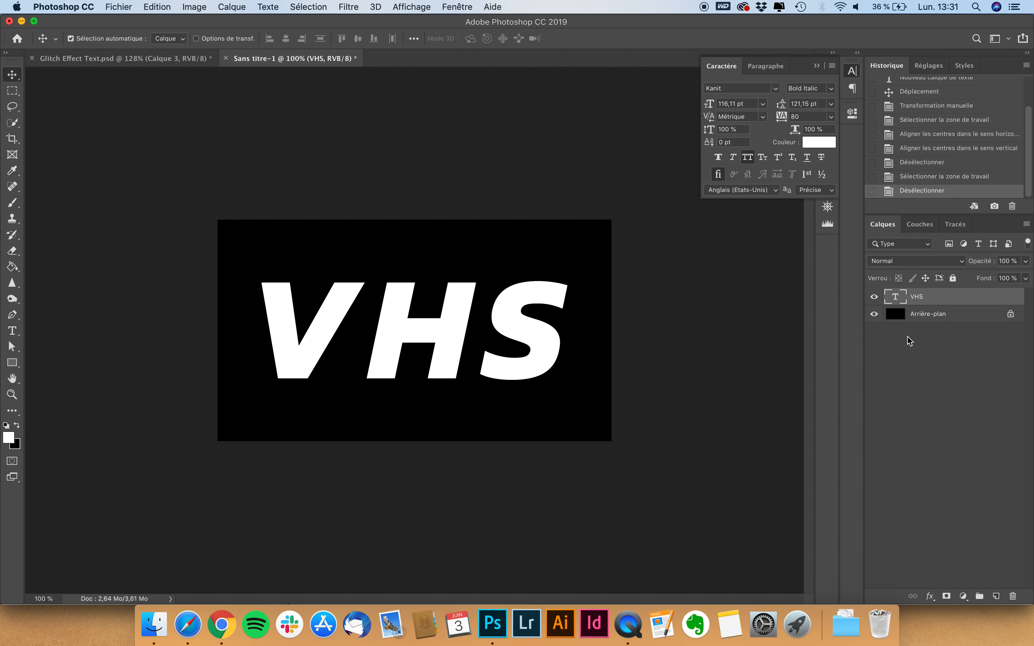
# Duplicate the VHS text layer and shift the copy slightly to the right of the original
pyautogui.press('super+j')
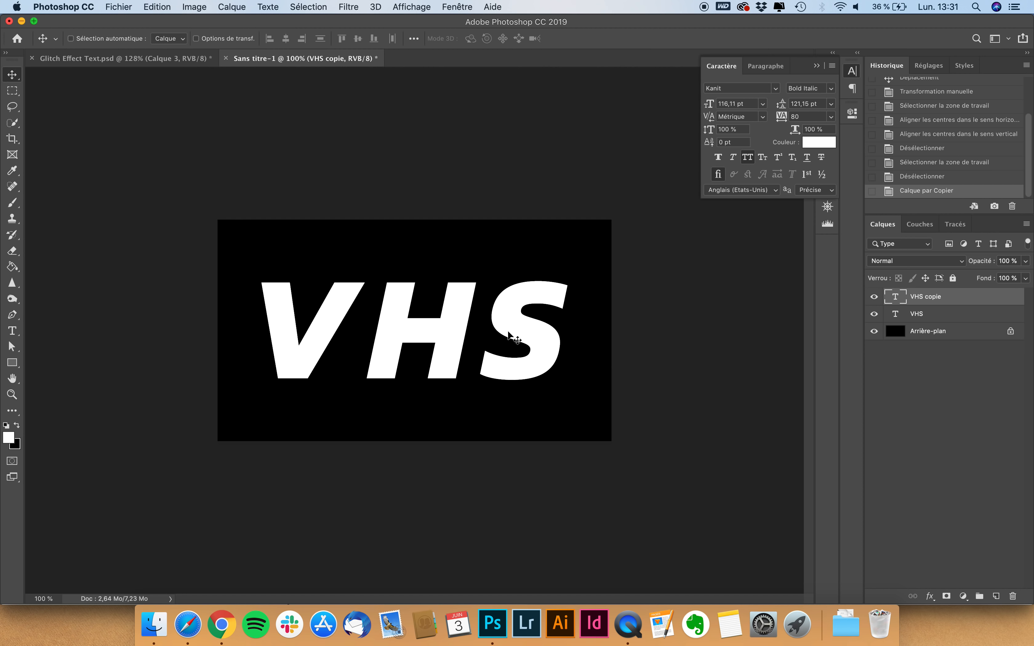
pyautogui.moveTo(509, 335); pyautogui.dragTo(516, 336)
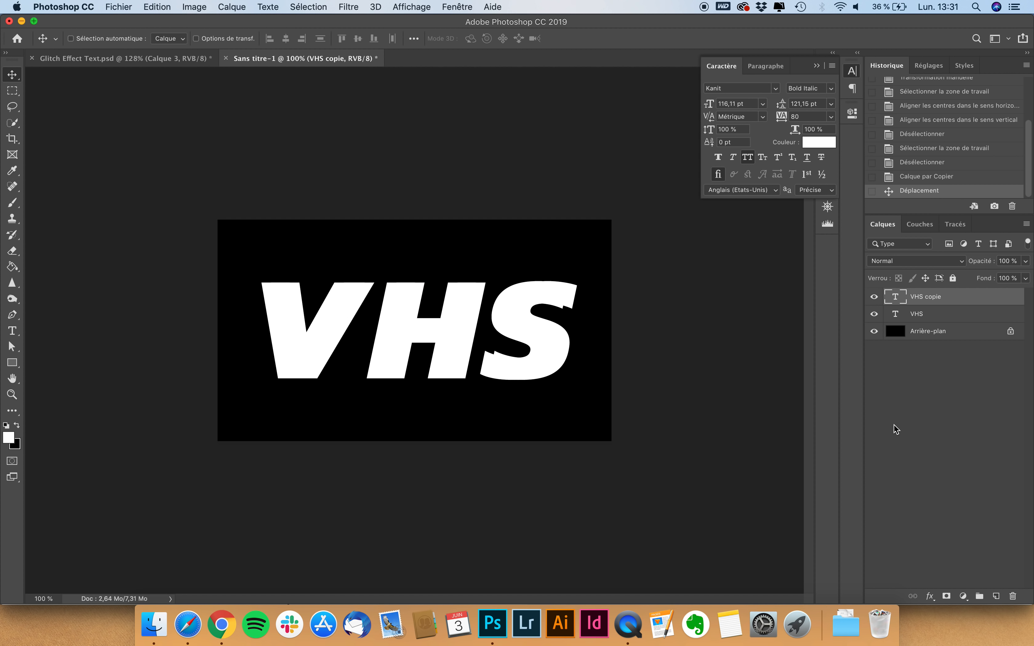
# Turn off the green (V) channel in the blending options of the VHS copie layer
pyautogui.click(930, 597)
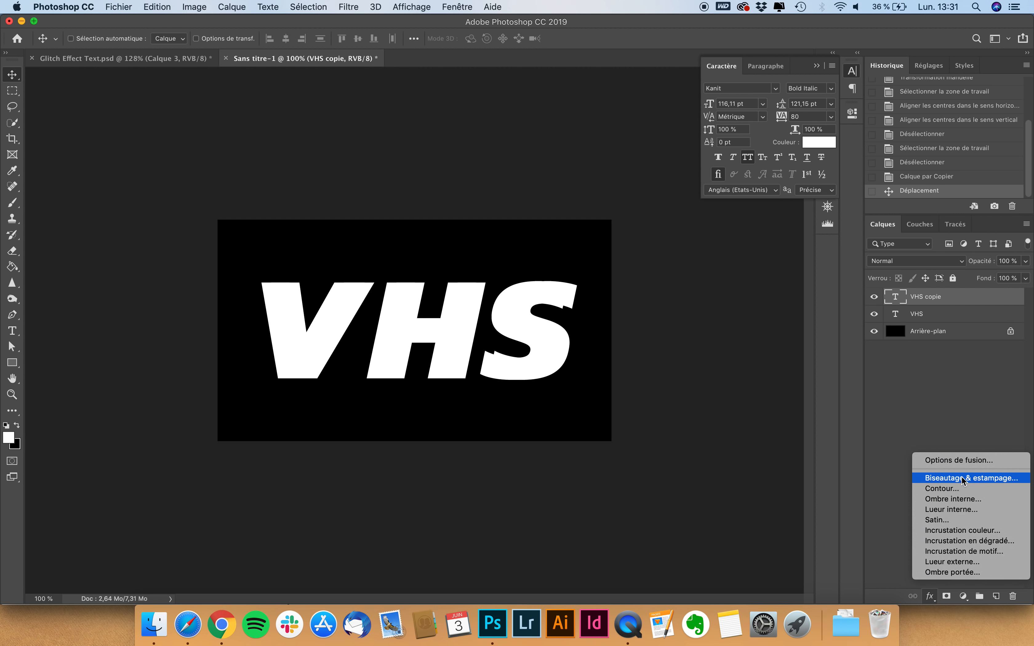
pyautogui.click(965, 461)
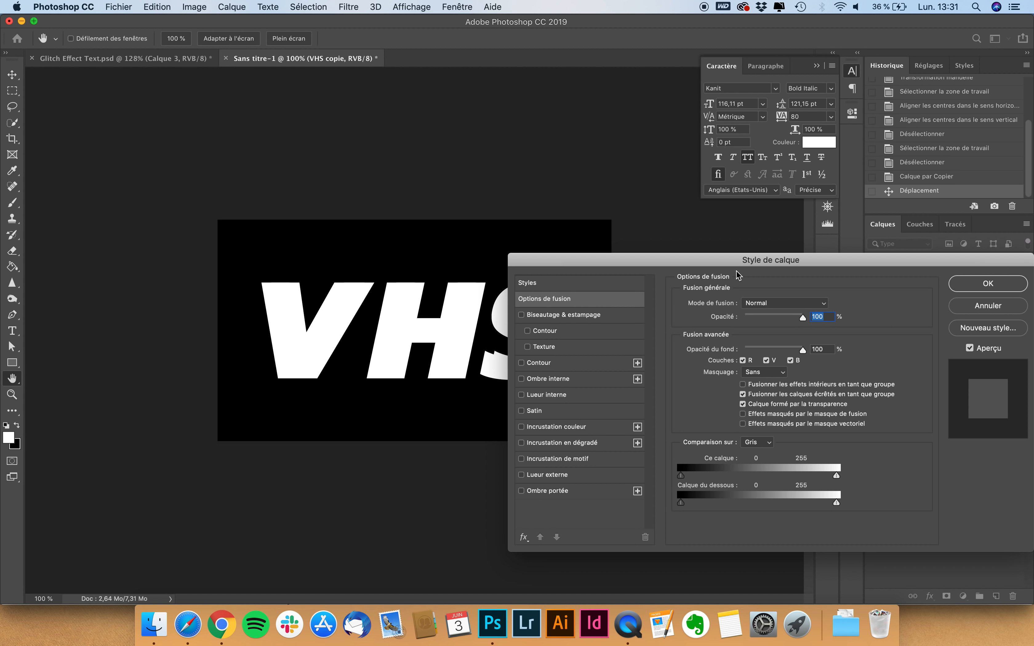
pyautogui.moveTo(726, 263); pyautogui.dragTo(806, 213)
pyautogui.click(845, 312)
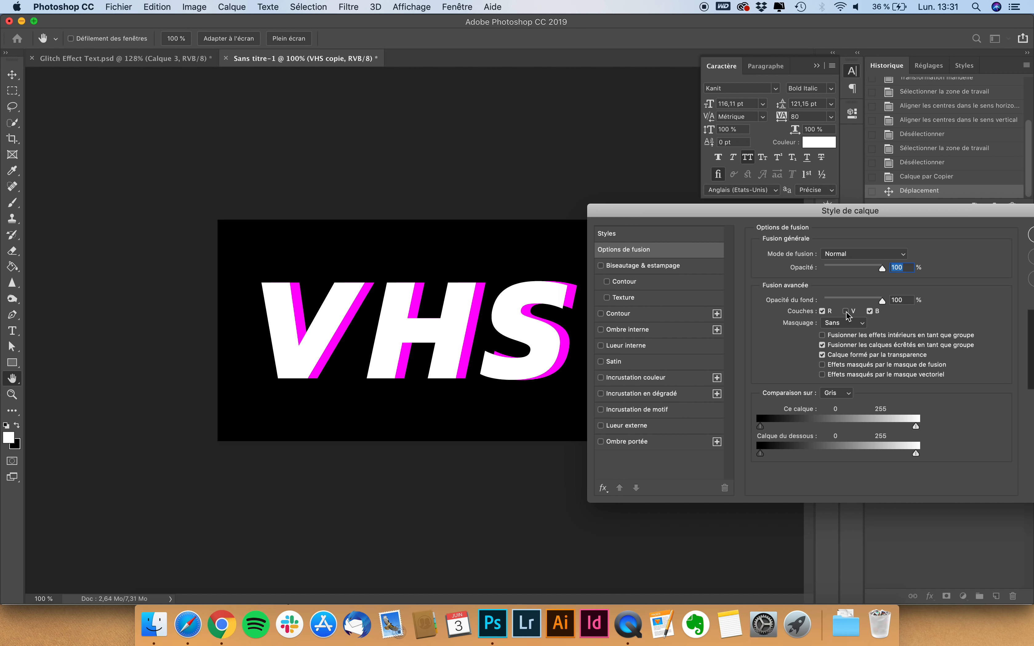
pyautogui.click(847, 313)
pyautogui.click(848, 313)
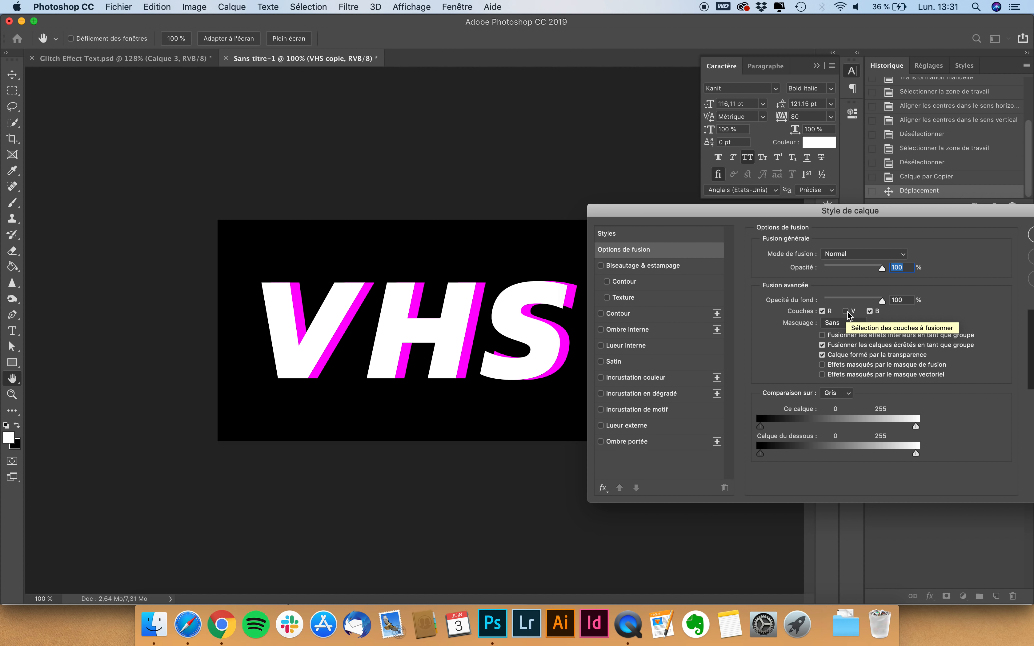
pyautogui.press('Return')
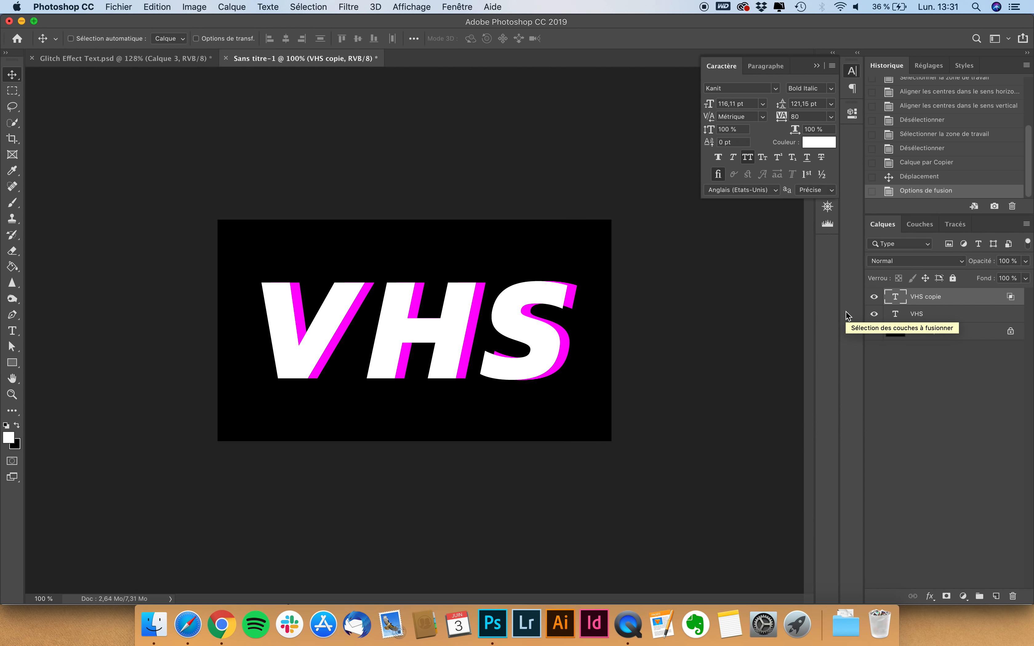
pyautogui.press('super+plus')
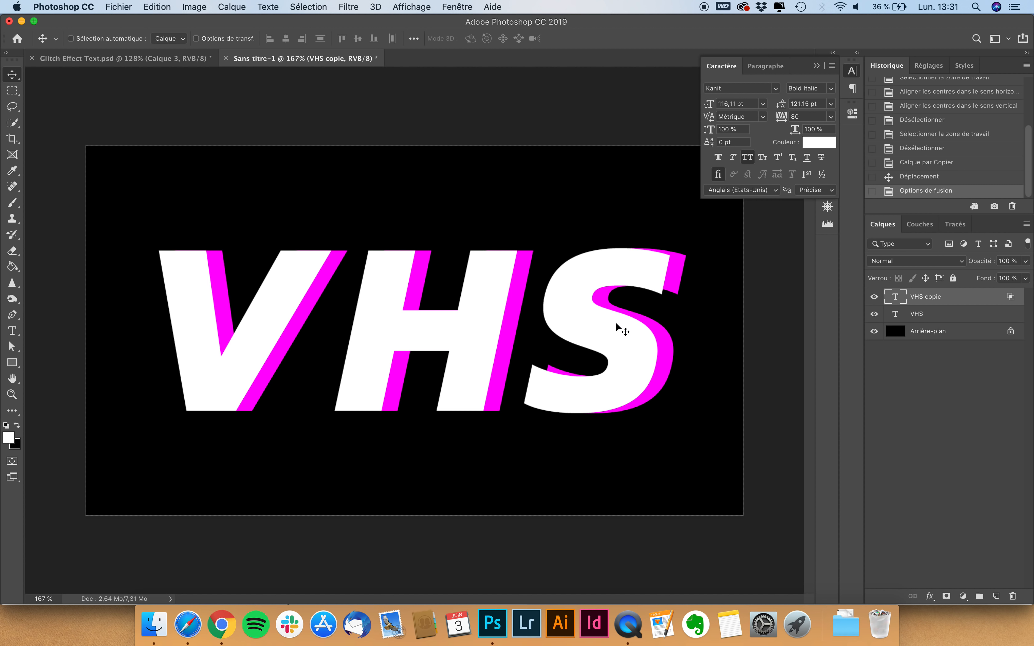
# Move the magenta copy slightly closer to the original VHS text, and place a duplicate of it offset to the left
pyautogui.moveTo(616, 323); pyautogui.dragTo(611, 327)
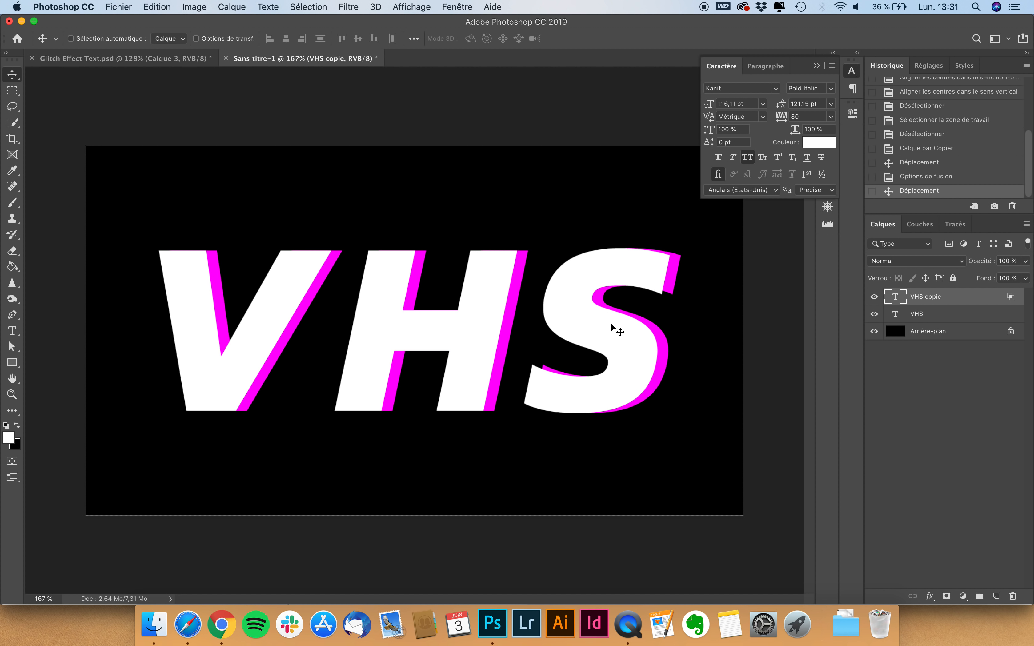
pyautogui.press('super+j')
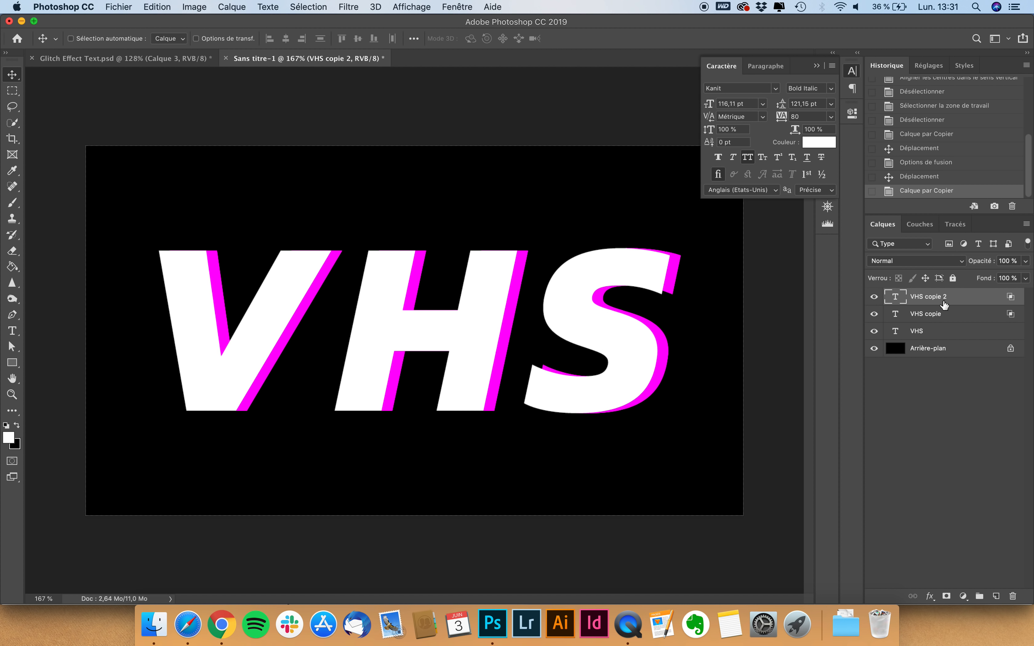
pyautogui.moveTo(593, 321); pyautogui.dragTo(565, 318)
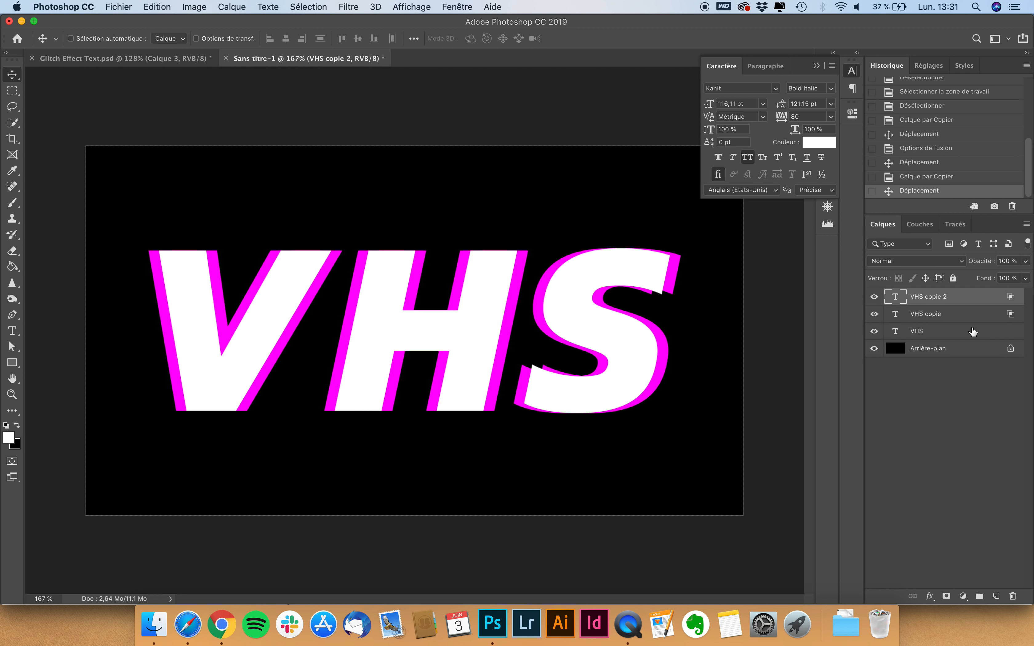
# In the blending options of VHS copie 2, enable the green (V) channel and disable the red (R) channel
pyautogui.click(927, 594)
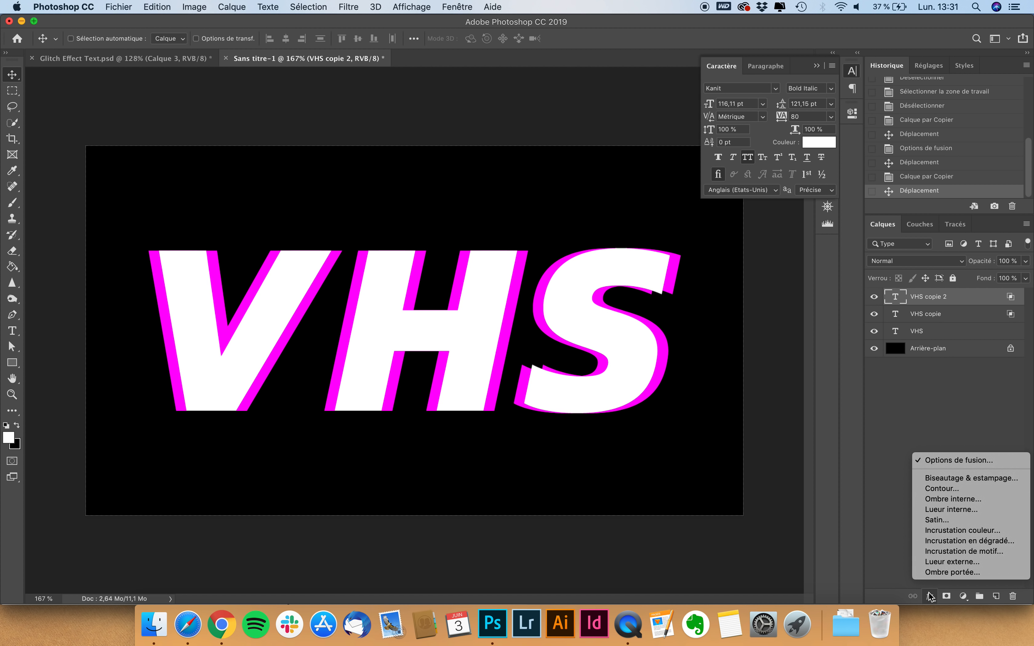
pyautogui.click(961, 462)
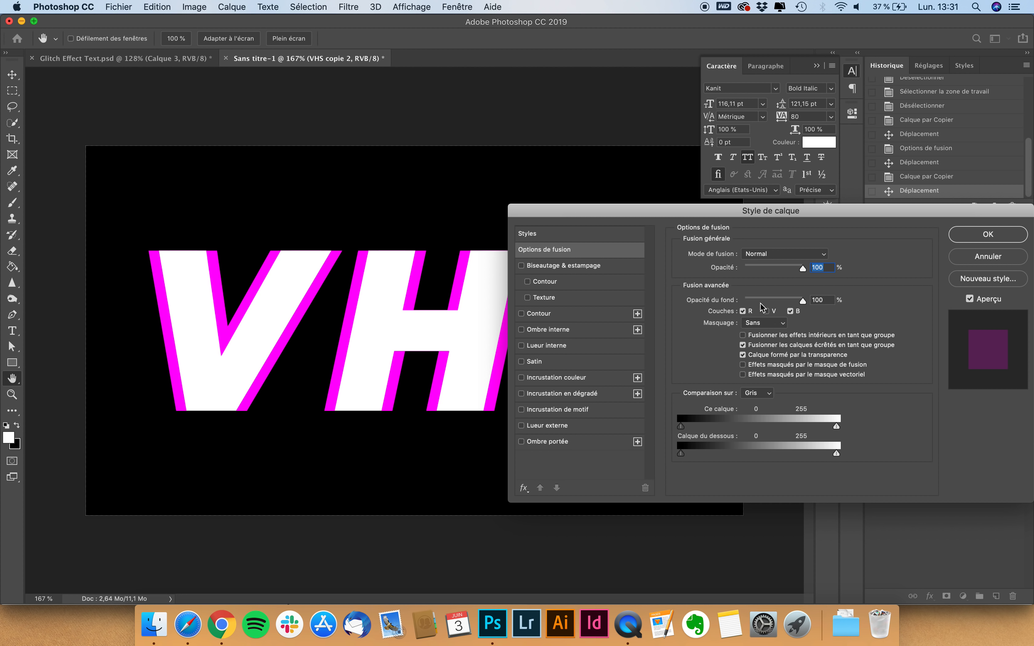
pyautogui.click(768, 312)
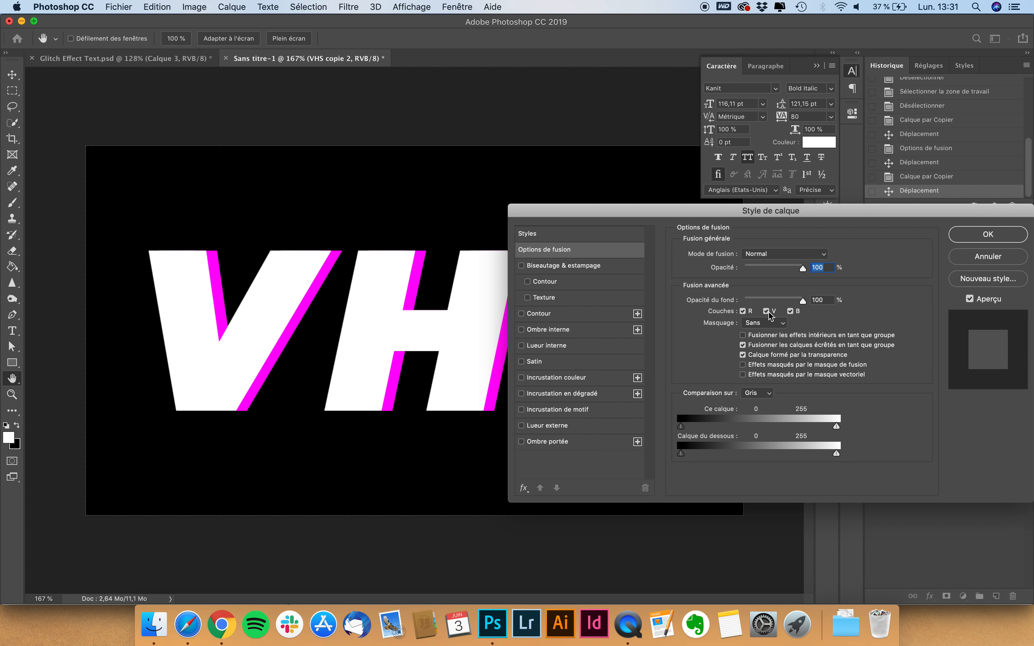
pyautogui.click(743, 311)
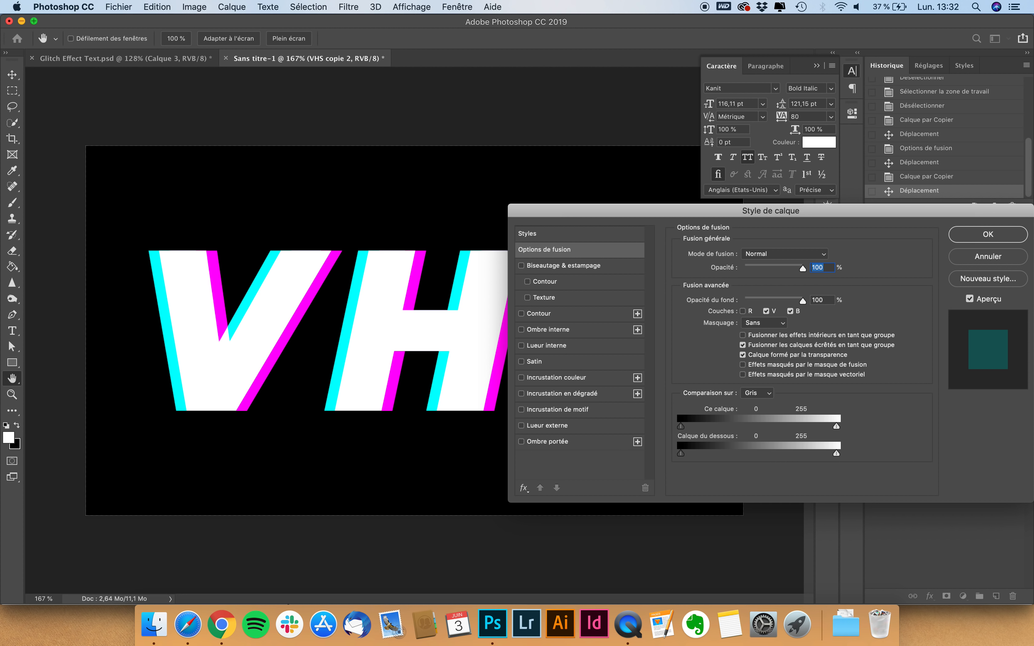
pyautogui.click(991, 235)
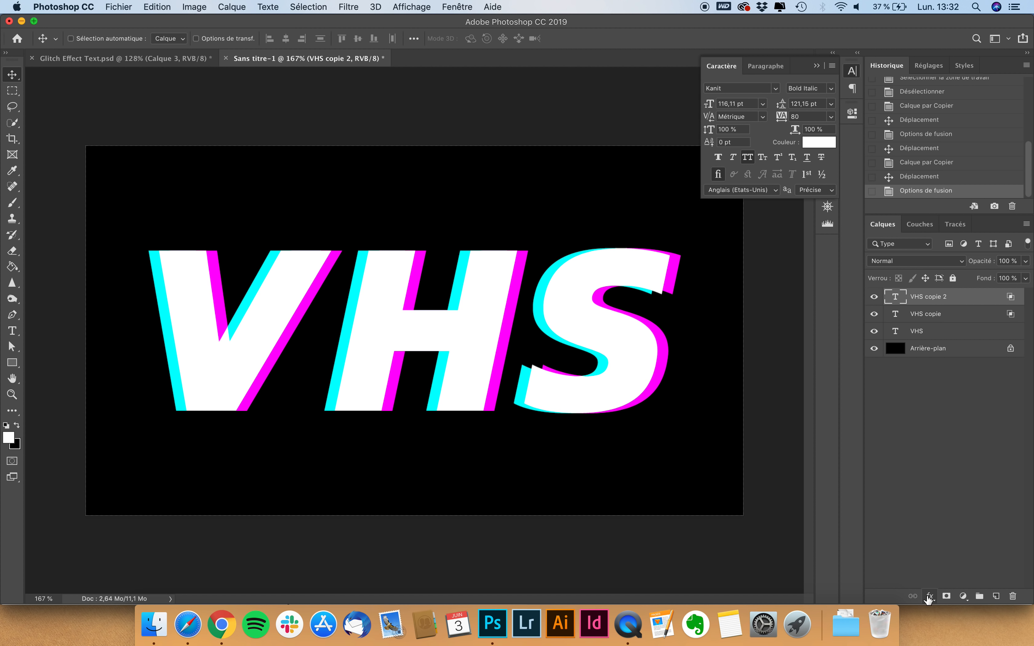
# Rename the layer VHS copie 2 as VHS Cyan and VHS copie as VHS Magenta, checking the magenta layer's visibility
pyautogui.doubleClick(932, 296)
pyautogui.write('VHS Cyan')
pyautogui.press('Return')
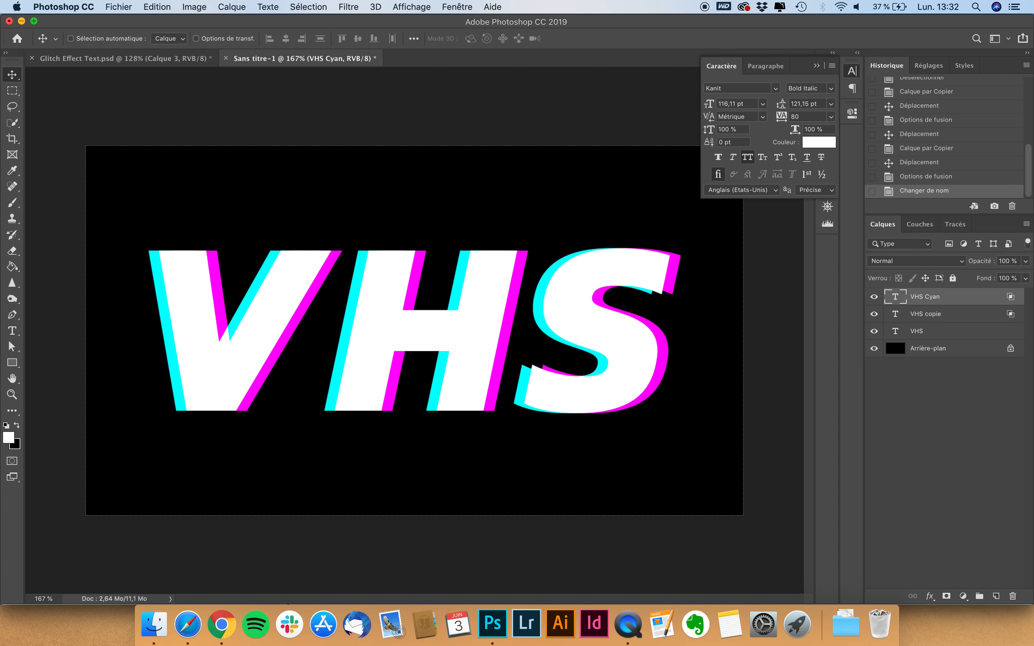
pyautogui.doubleClick(933, 312)
pyautogui.write('VHS M')
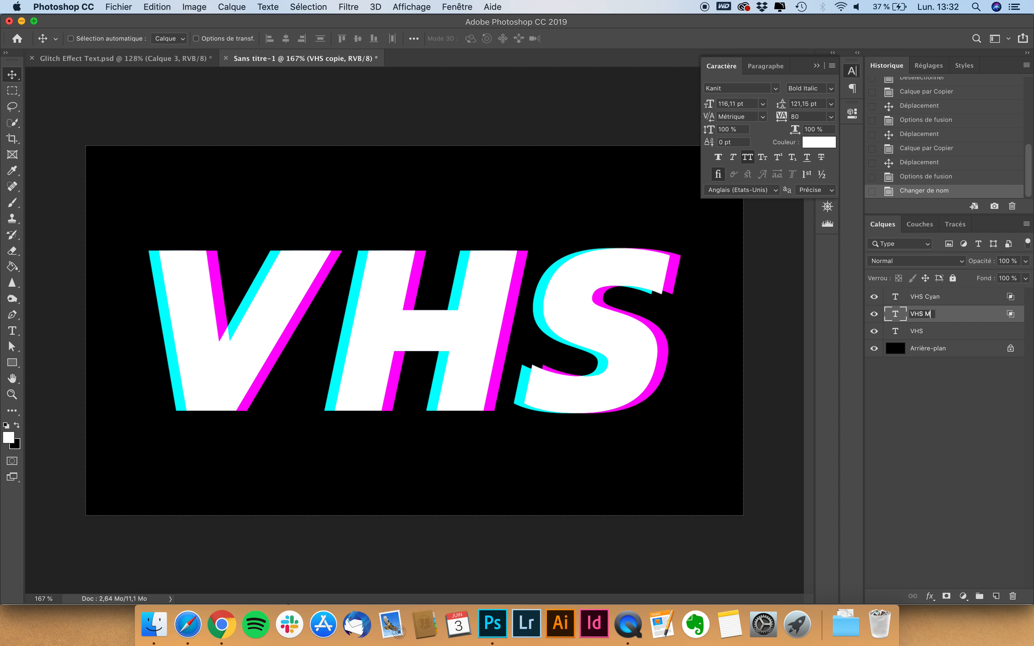
pyautogui.press('Return')
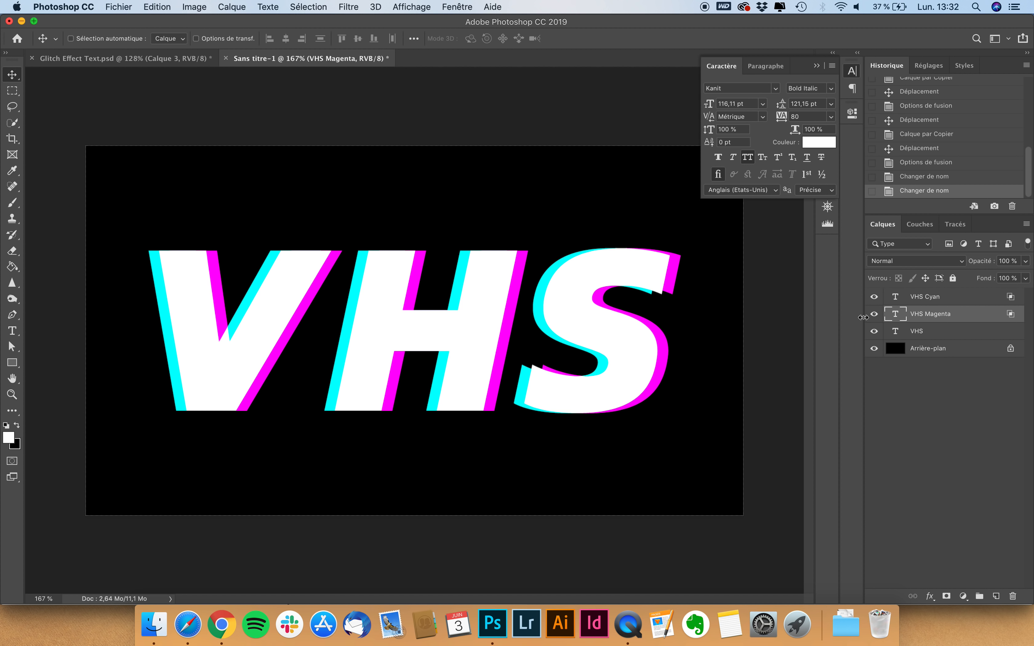
pyautogui.click(874, 313)
pyautogui.click(874, 314)
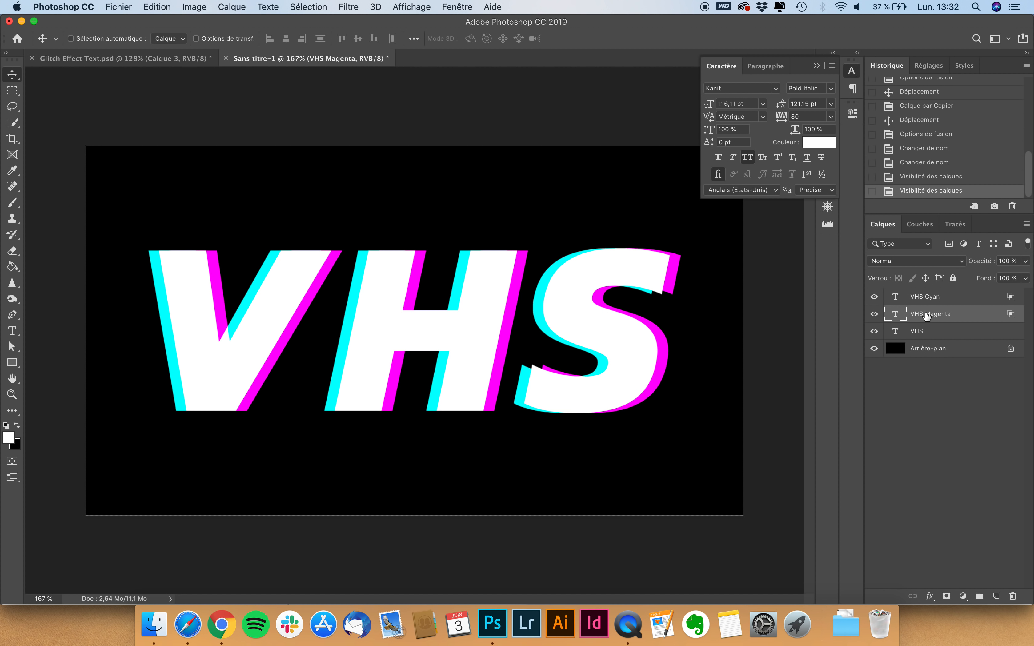
# Add an outer glow to VHS Magenta with restored default settings and the colour ff00ff sampled from the text's magenta edge
pyautogui.click(930, 597)
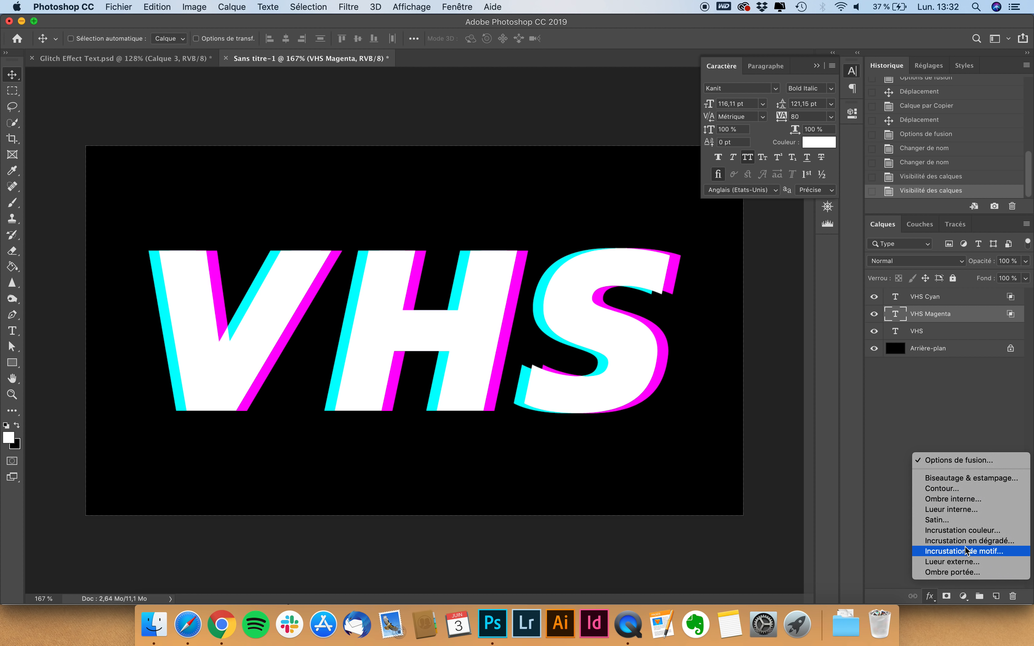
pyautogui.click(960, 564)
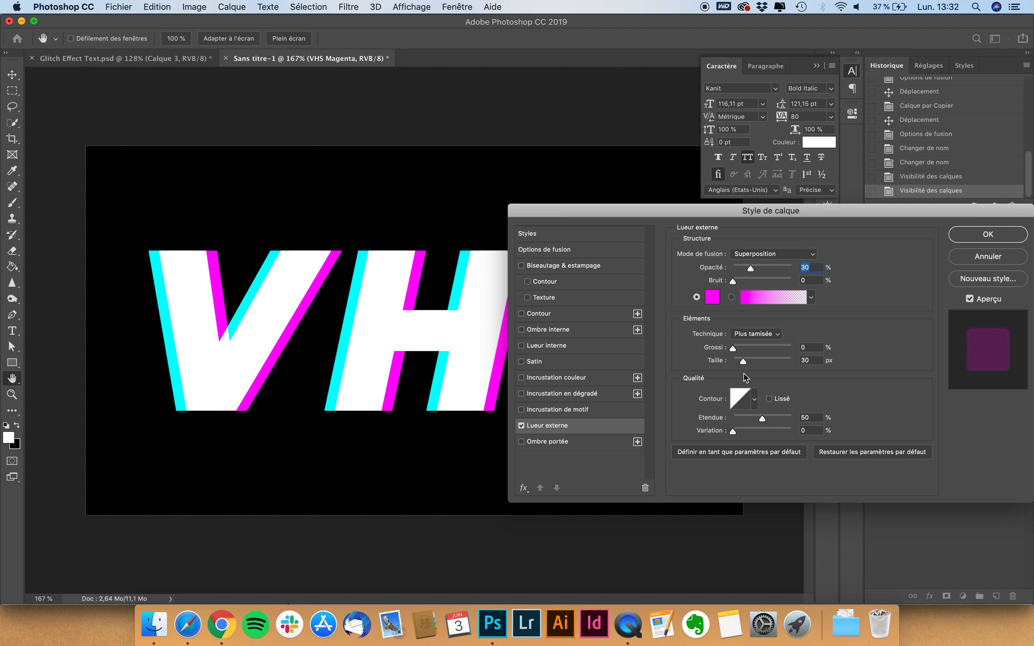
pyautogui.moveTo(627, 213); pyautogui.dragTo(717, 213)
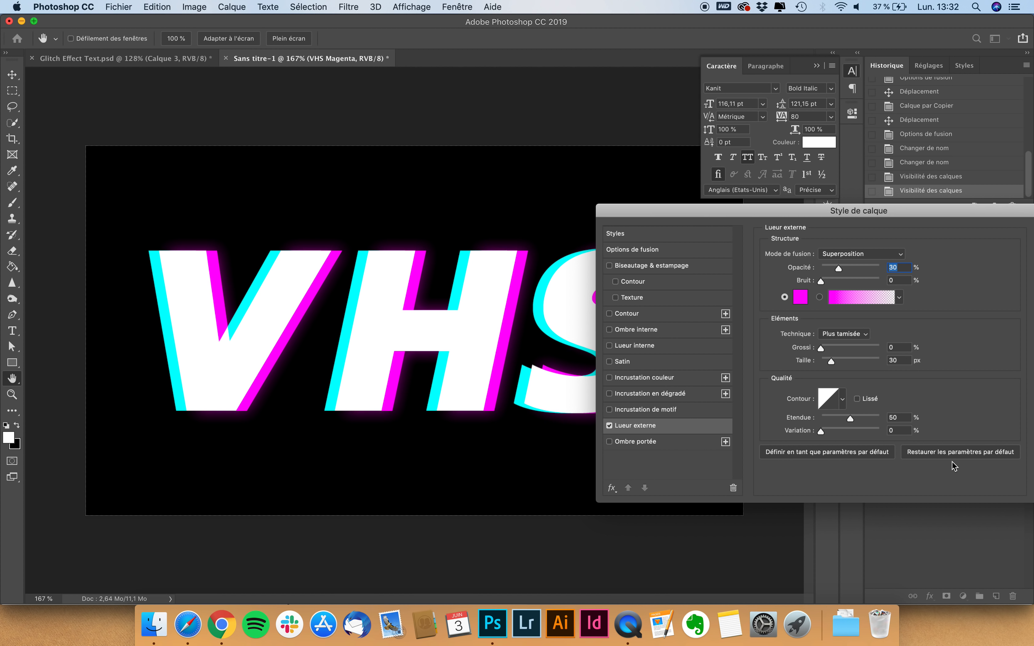
pyautogui.click(930, 454)
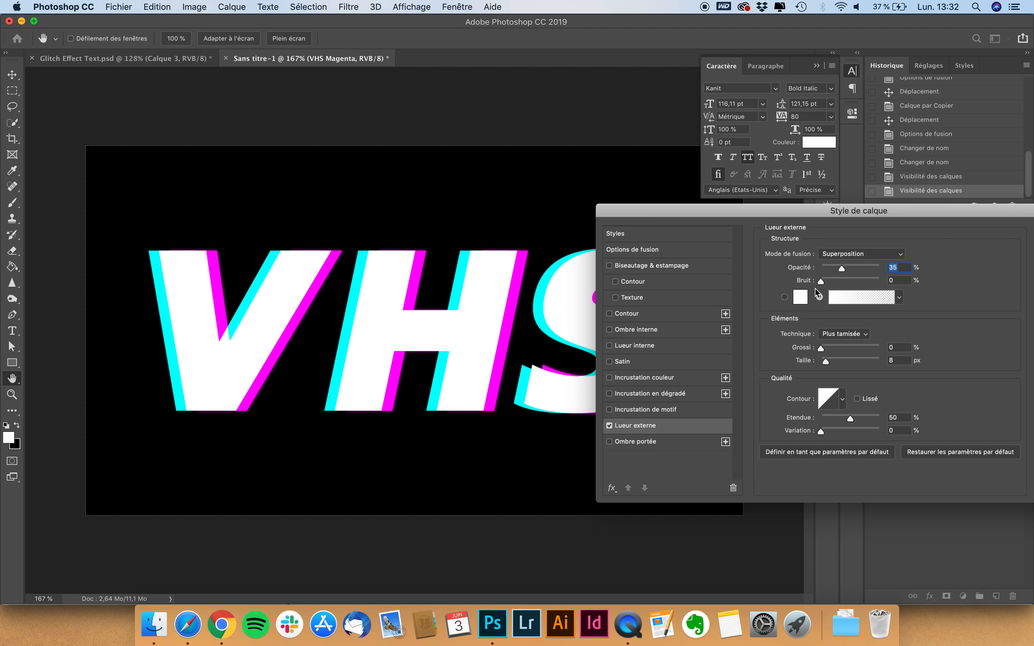
pyautogui.click(801, 296)
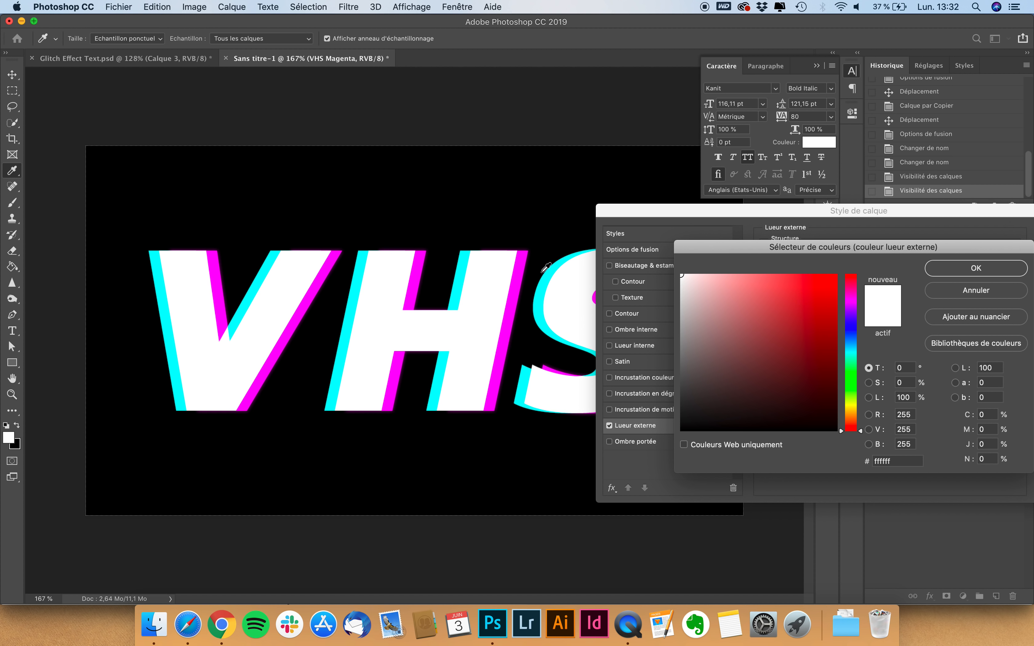
pyautogui.click(516, 285)
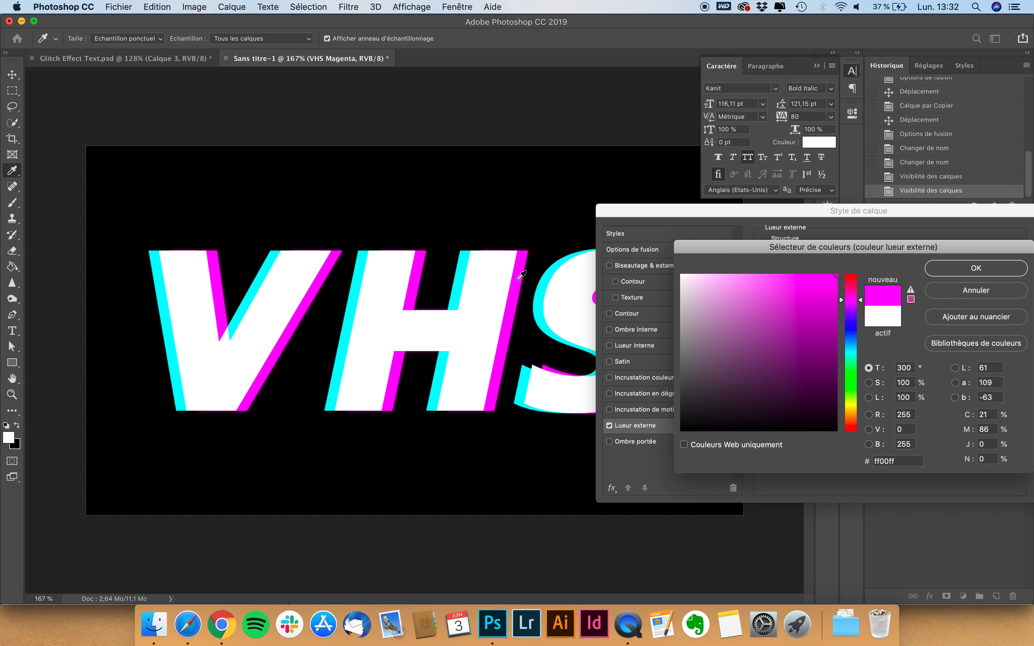
pyautogui.click(961, 267)
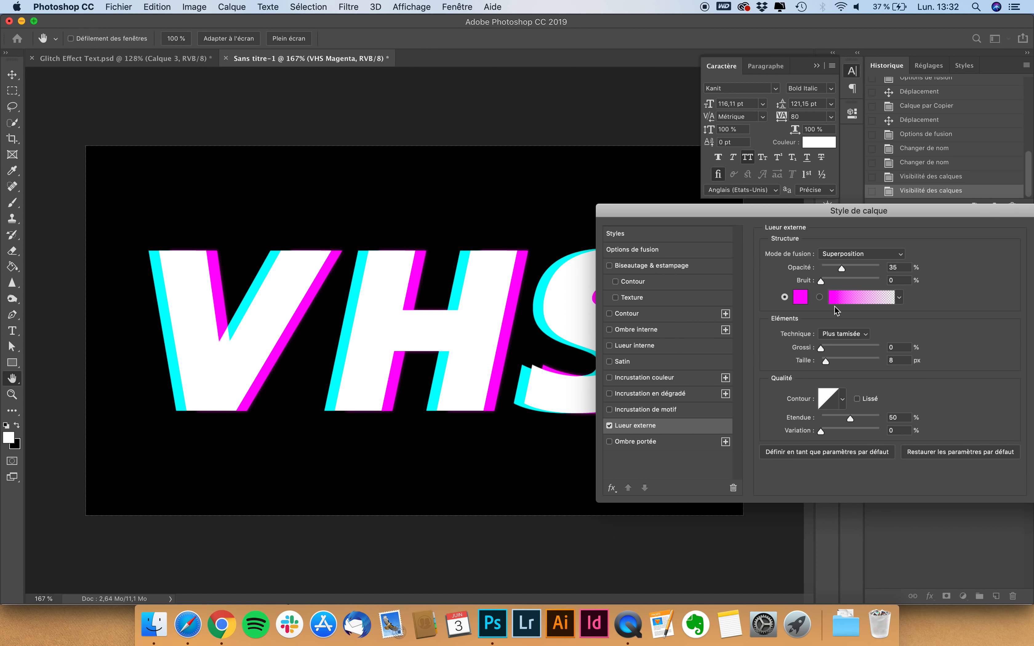
# Set the magenta outer glow's size to 30 px, apply it and compare the text with the glow off and on
pyautogui.doubleClick(899, 268)
pyautogui.click(889, 359)
pyautogui.write('30')
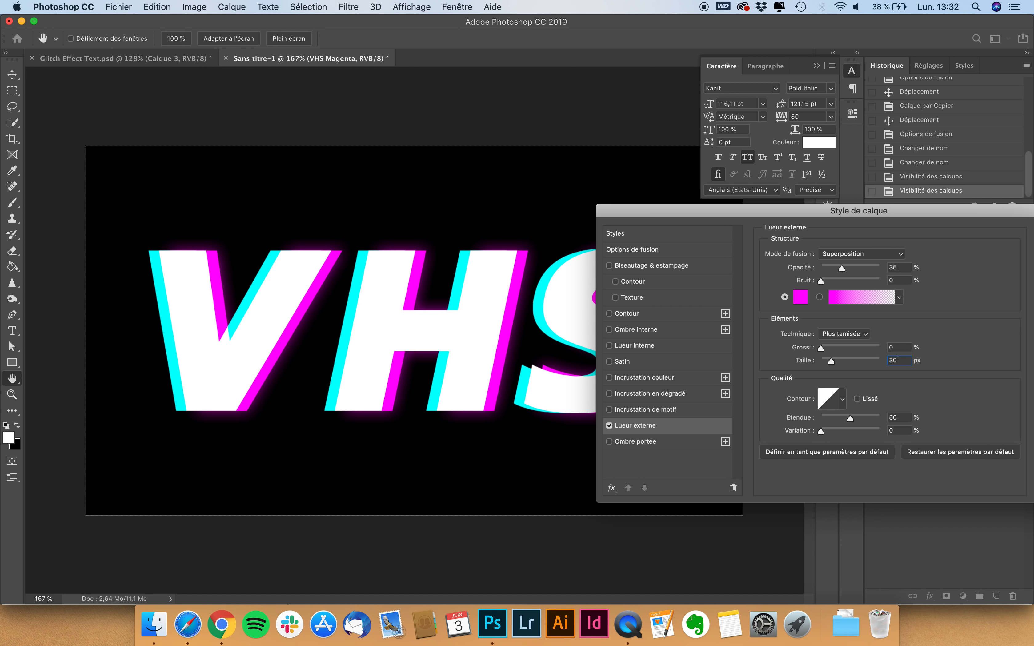
pyautogui.press('Return')
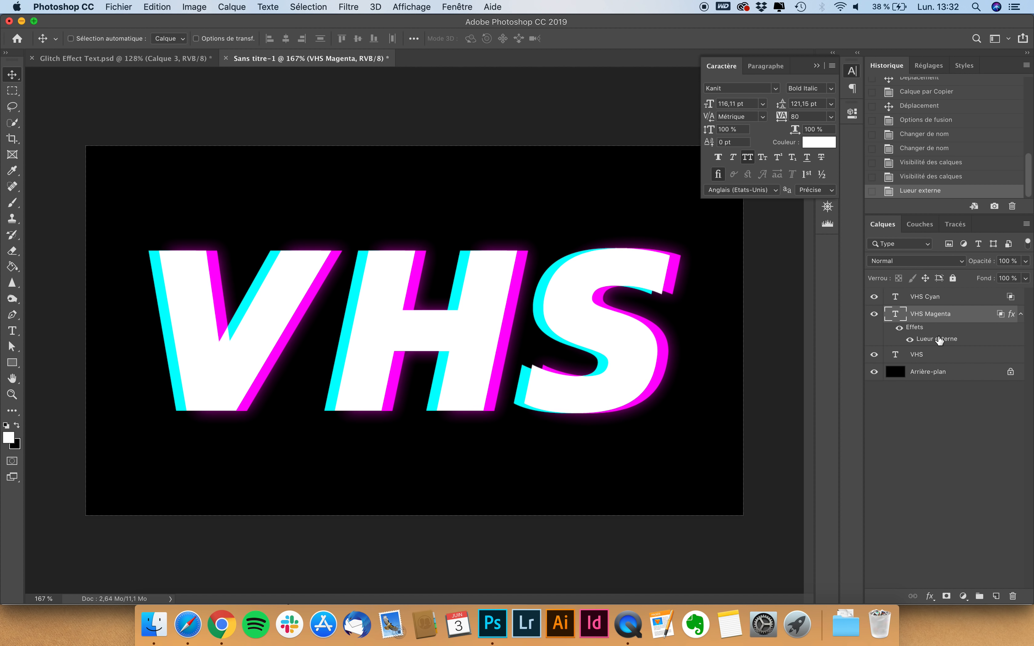
pyautogui.click(910, 341)
pyautogui.click(910, 341)
pyautogui.click(910, 340)
pyautogui.click(909, 341)
# Add an outer glow to the VHS Cyan layer in the colour 00ffff sampled from the text's cyan edge
pyautogui.click(948, 298)
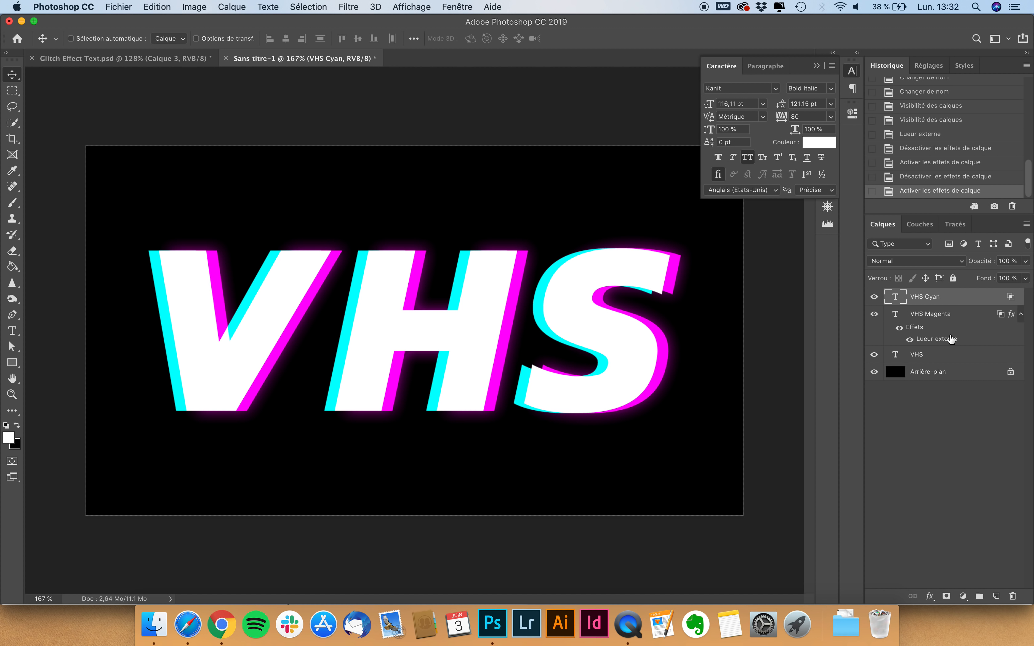
pyautogui.click(930, 596)
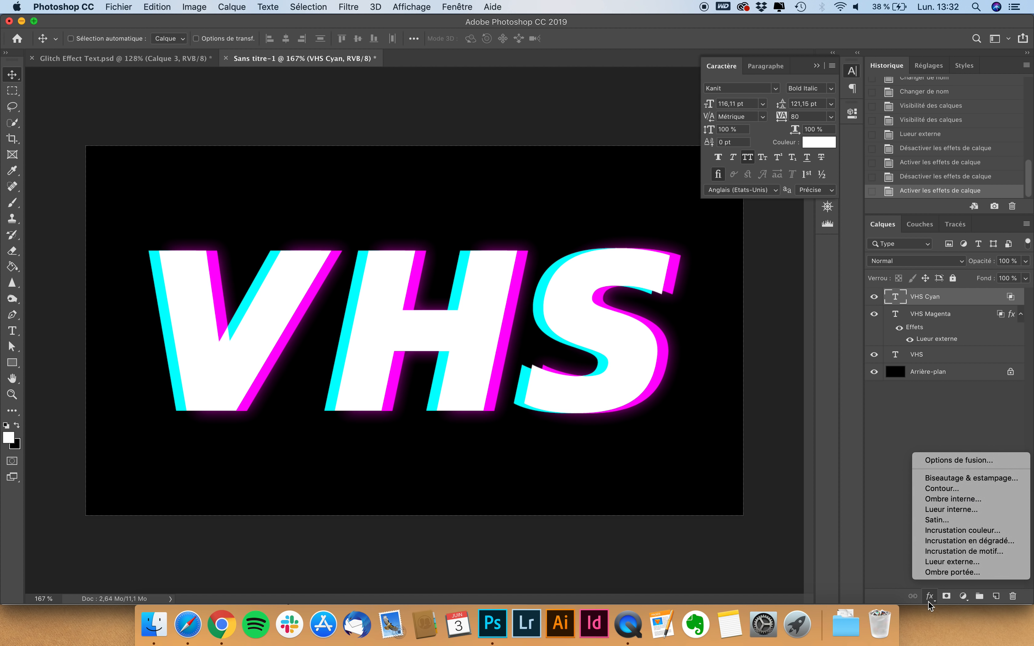
pyautogui.click(956, 565)
pyautogui.moveTo(581, 213); pyautogui.dragTo(656, 214)
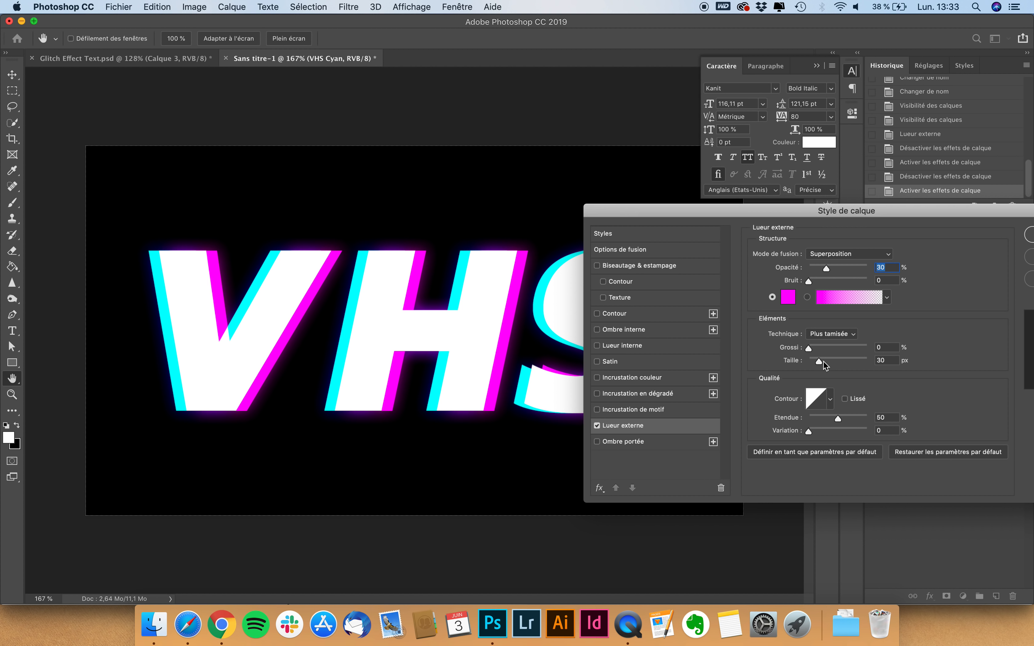
pyautogui.click(789, 299)
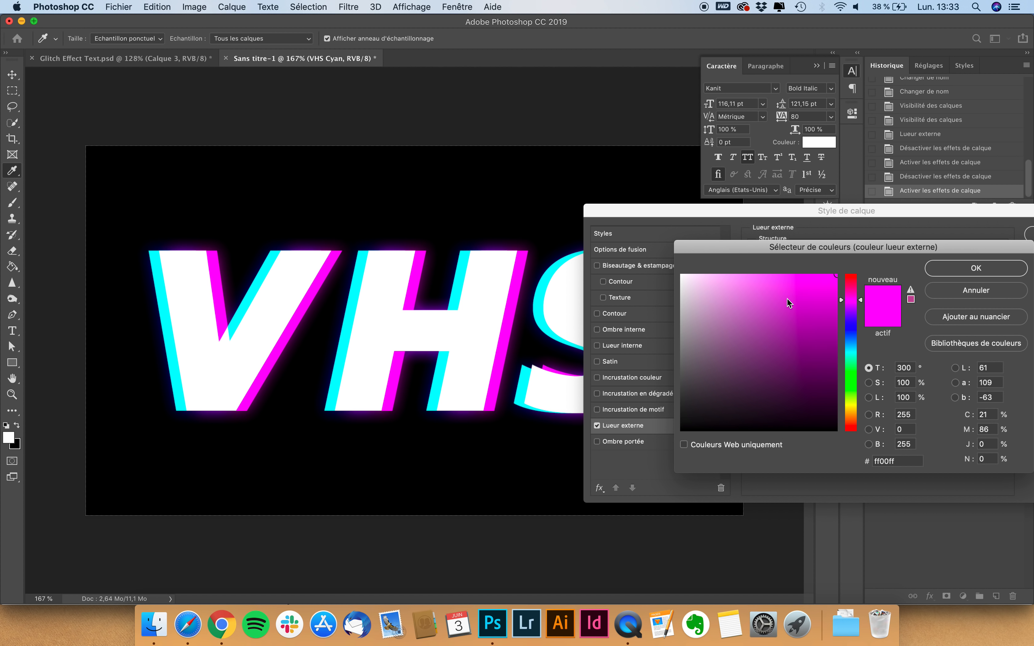
pyautogui.click(462, 280)
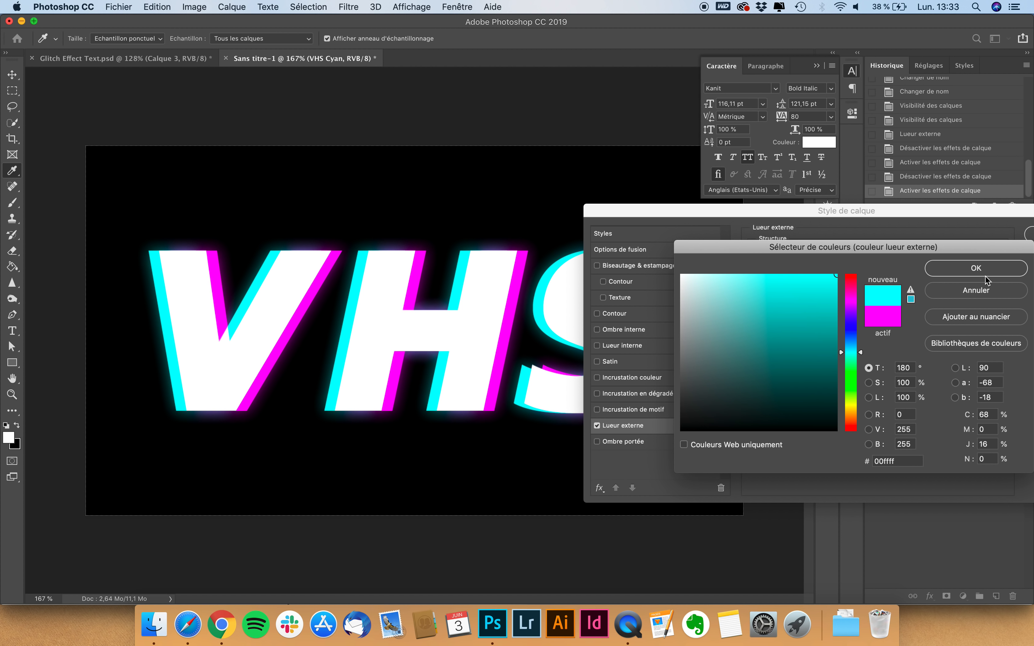
pyautogui.click(995, 271)
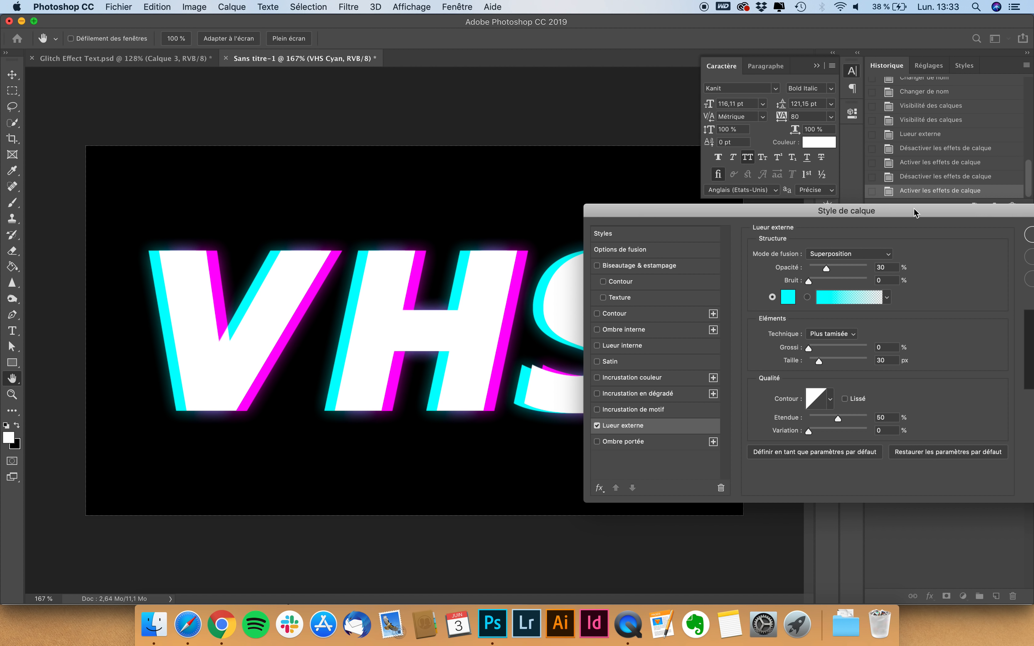
pyautogui.moveTo(916, 213); pyautogui.dragTo(798, 221)
pyautogui.click(967, 242)
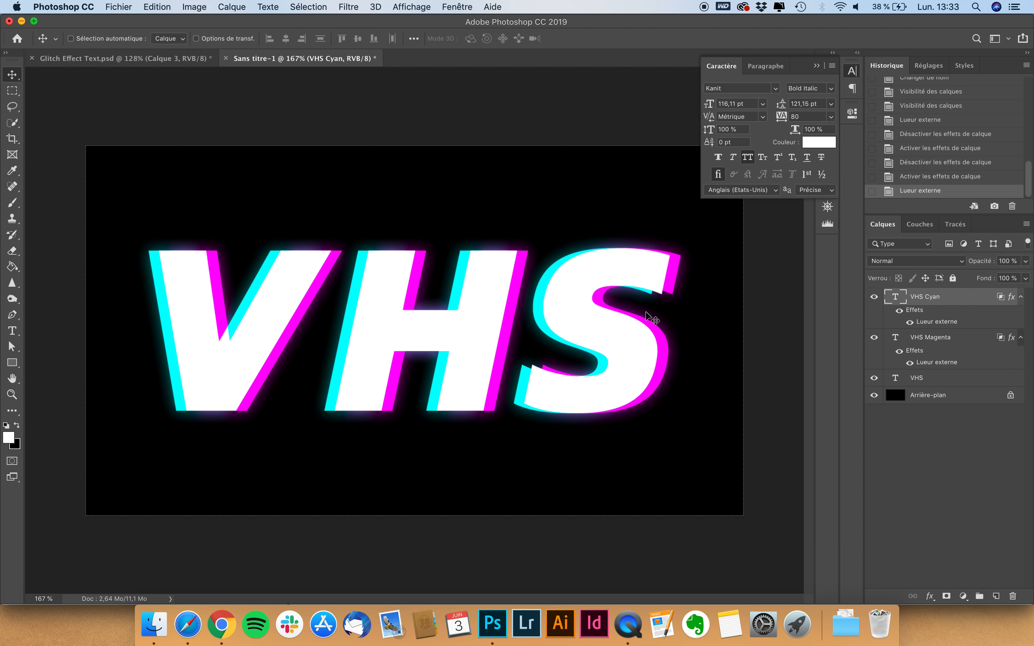
# Group the VHS Cyan, VHS Magenta and VHS layers and name the group Texte
pyautogui.scroll(-5, 599, 317)
pyautogui.scroll(3, 479, 338)
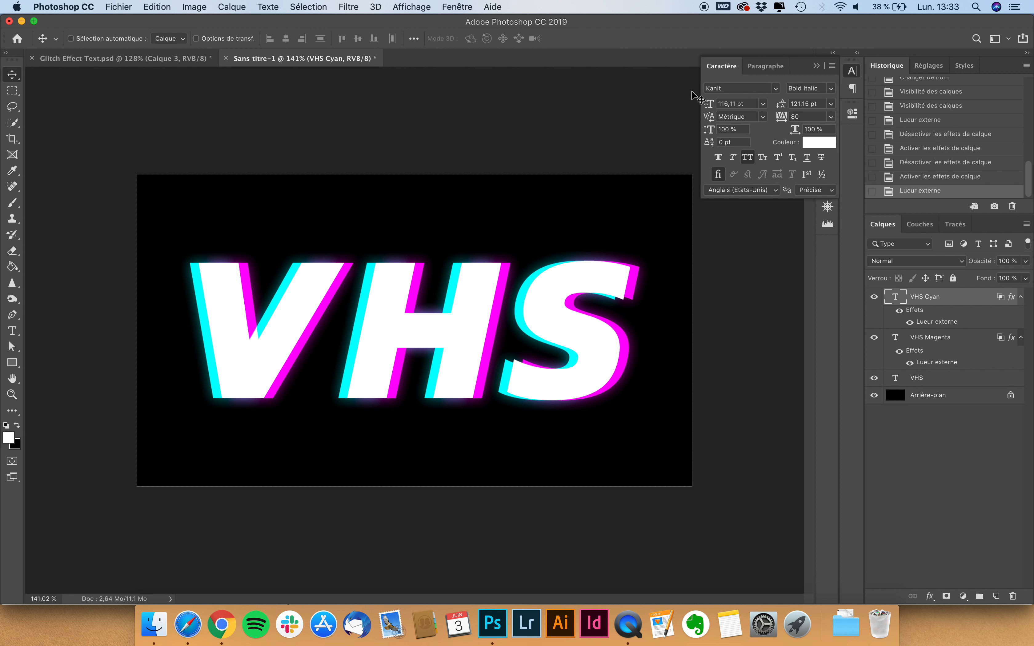
pyautogui.click(720, 71)
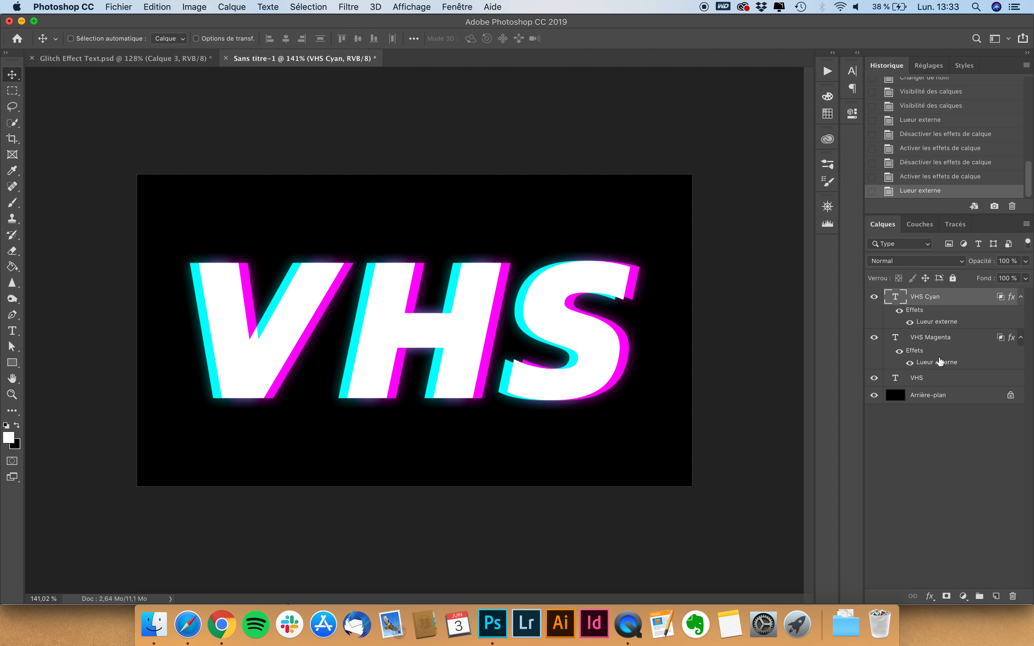
pyautogui.keyDown('shift'); pyautogui.click(932, 378); pyautogui.keyUp('shift')
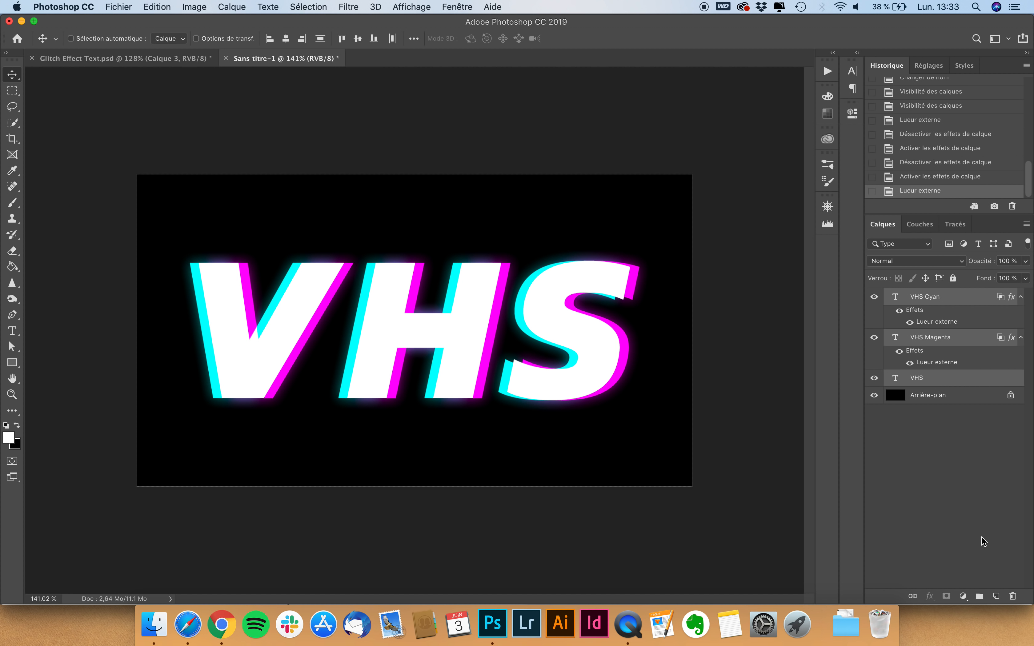
pyautogui.click(980, 596)
pyautogui.doubleClick(922, 296)
pyautogui.write('Teex')
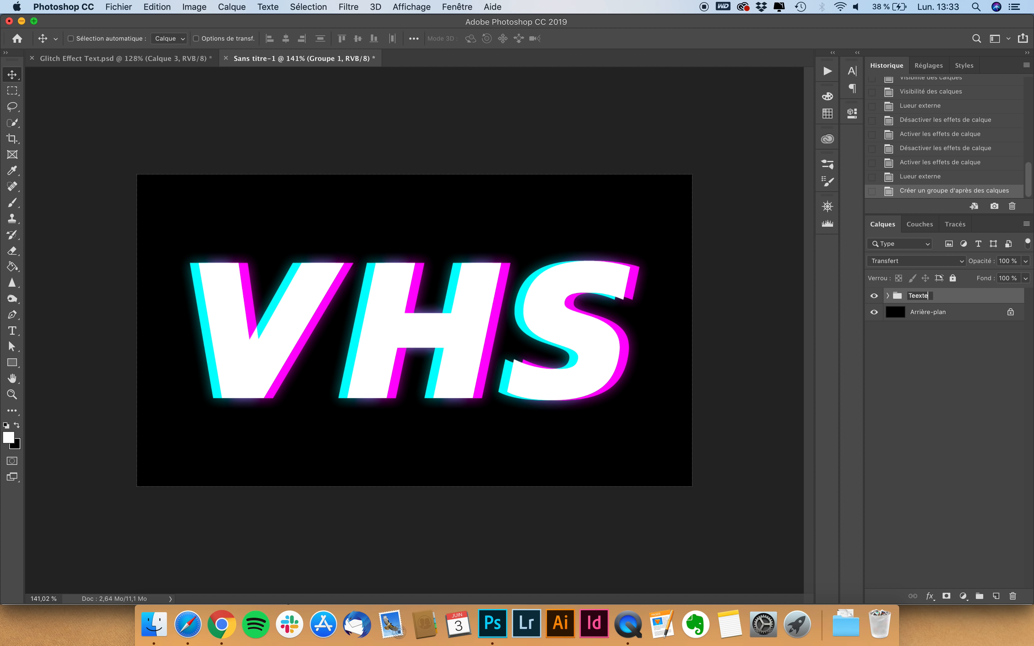
pyautogui.write('te')
pyautogui.press('Return')
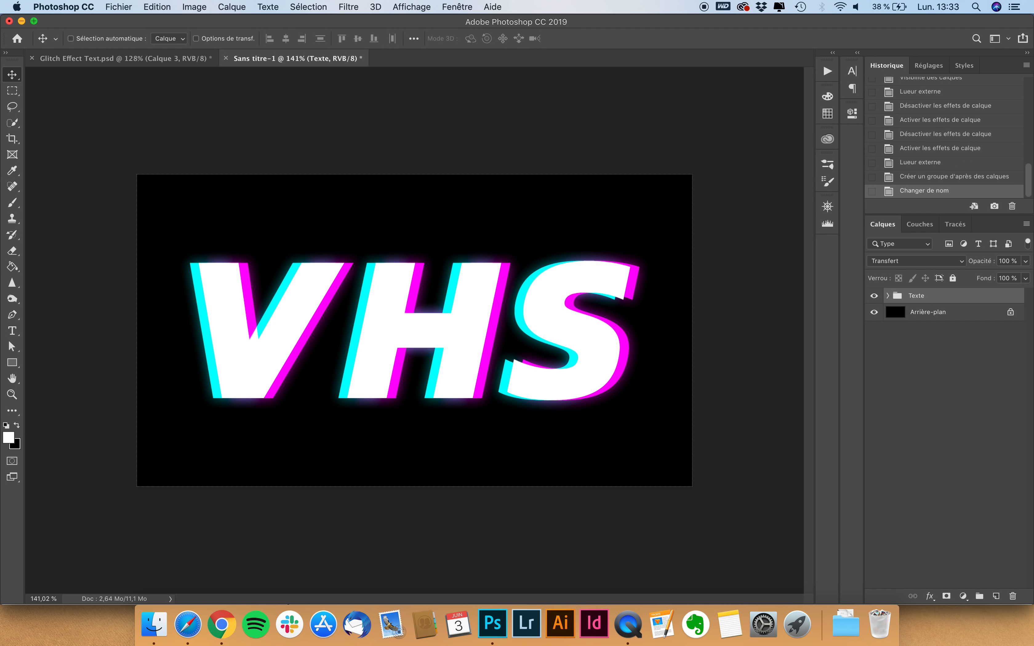
# Duplicate the Texte group and expand the copy to show its layers
pyautogui.press('super+j')
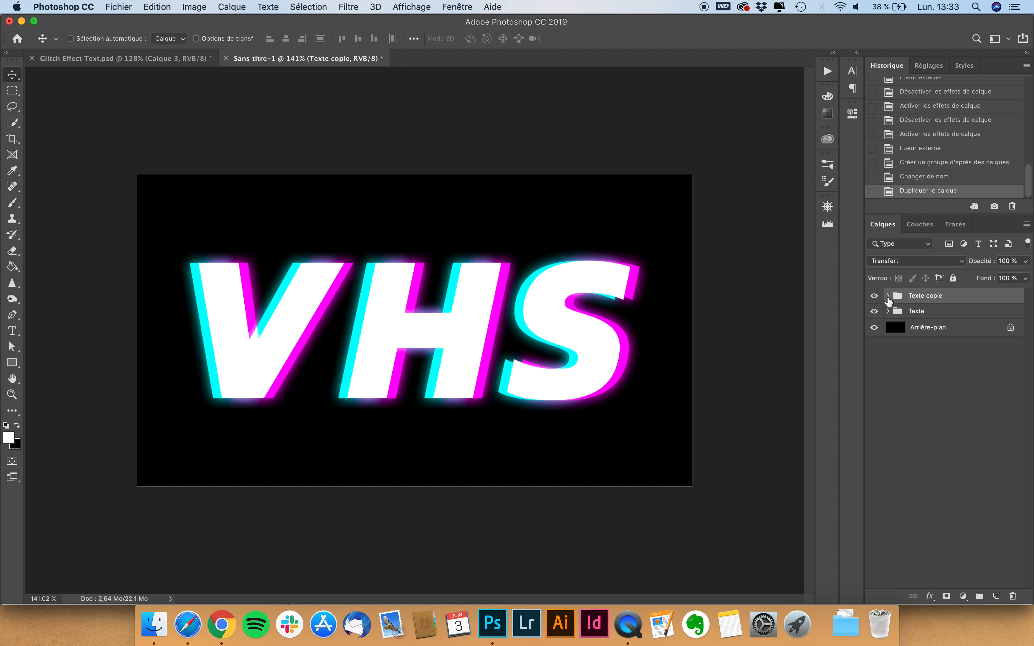
pyautogui.click(888, 295)
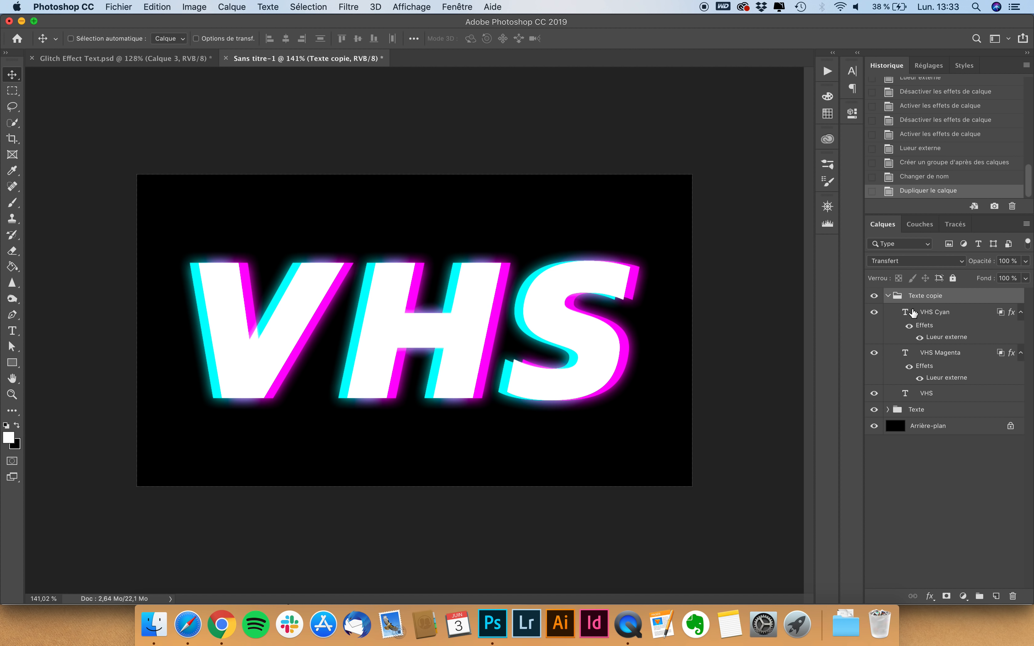
# Turn off the effects of VHS Cyan and VHS Magenta in the Texte copie group and merge the group into one layer
pyautogui.click(909, 326)
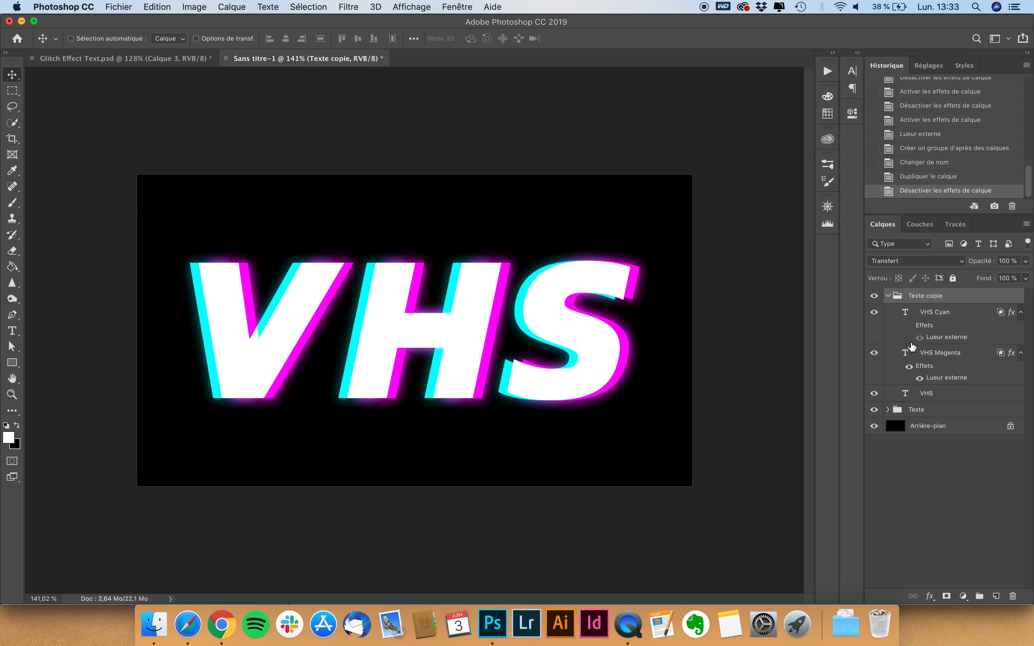
pyautogui.click(909, 367)
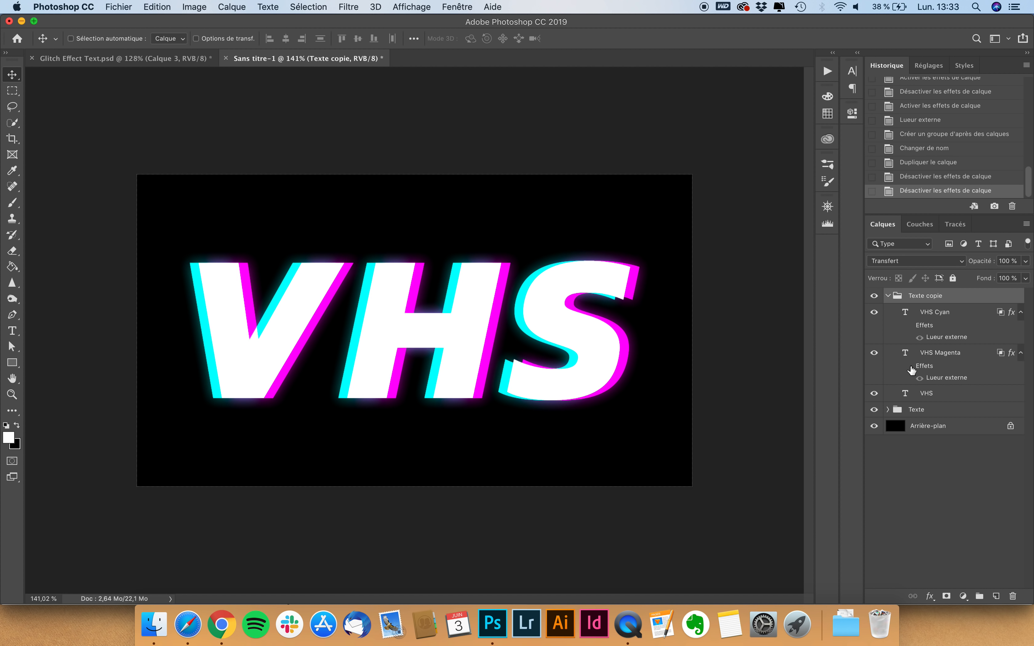
pyautogui.click(888, 296)
pyautogui.rightClick(939, 298)
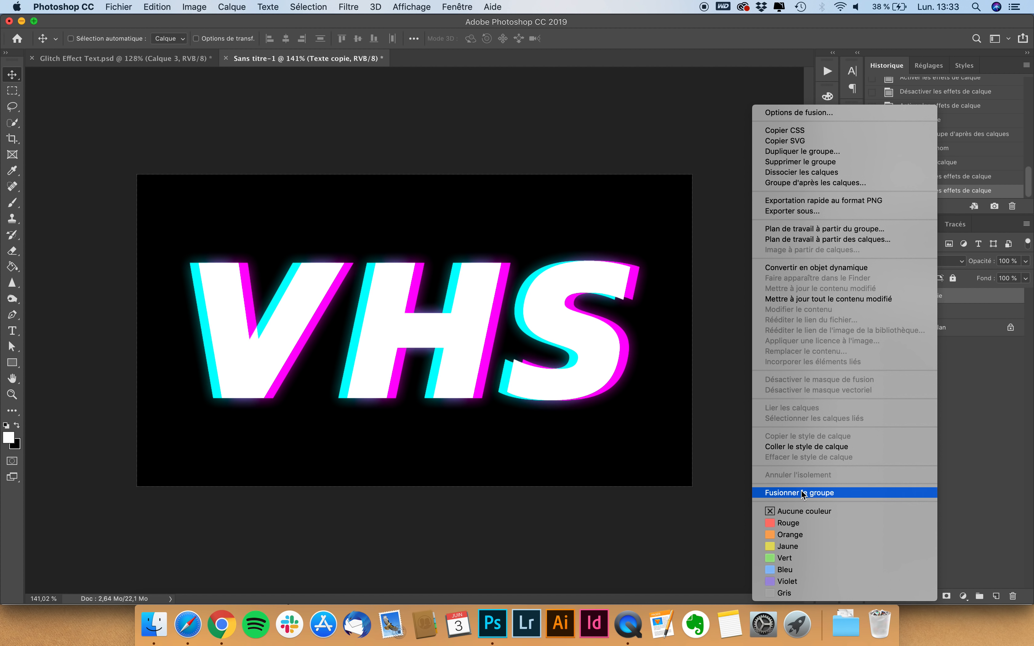
pyautogui.click(802, 492)
# Rename the merged Texte copie layer as Texte fusionné
pyautogui.doubleClick(924, 297)
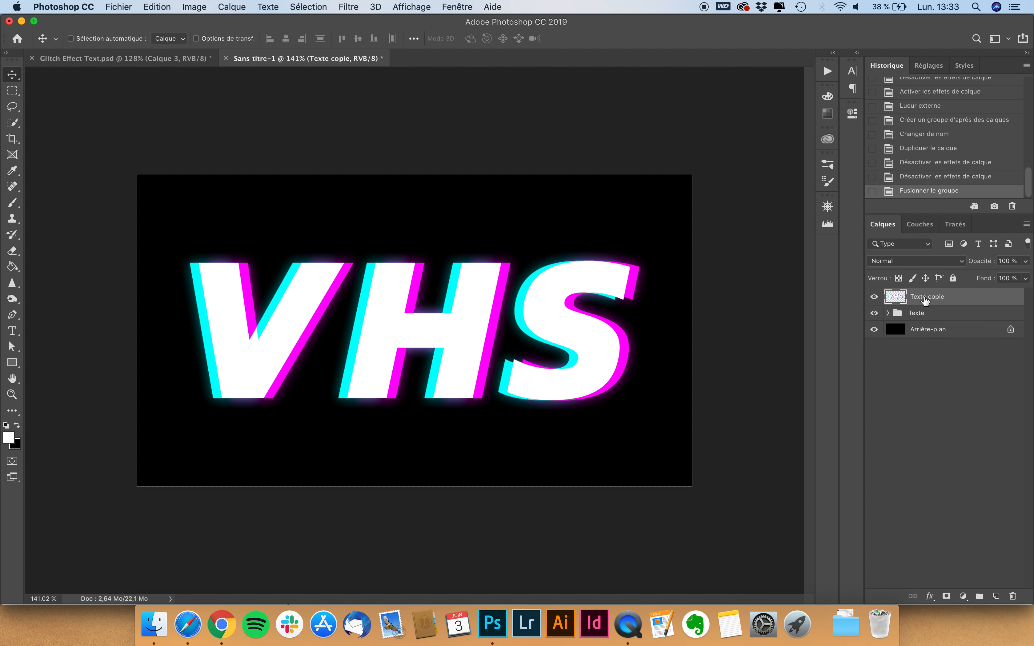
pyautogui.write('Texte fusionné')
pyautogui.press('Return')
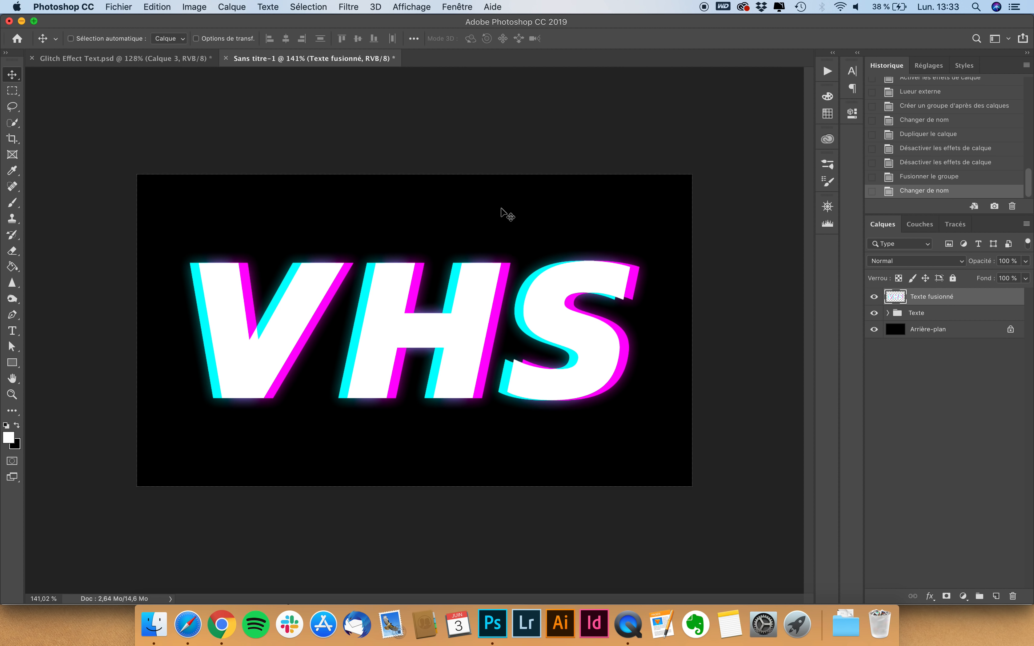
# Build a combined selection of many thin, staggered horizontal rectangles across the VHS letters, subtracting and redrawing the strips over the V's lower part
pyautogui.scroll(2, 382, 289)
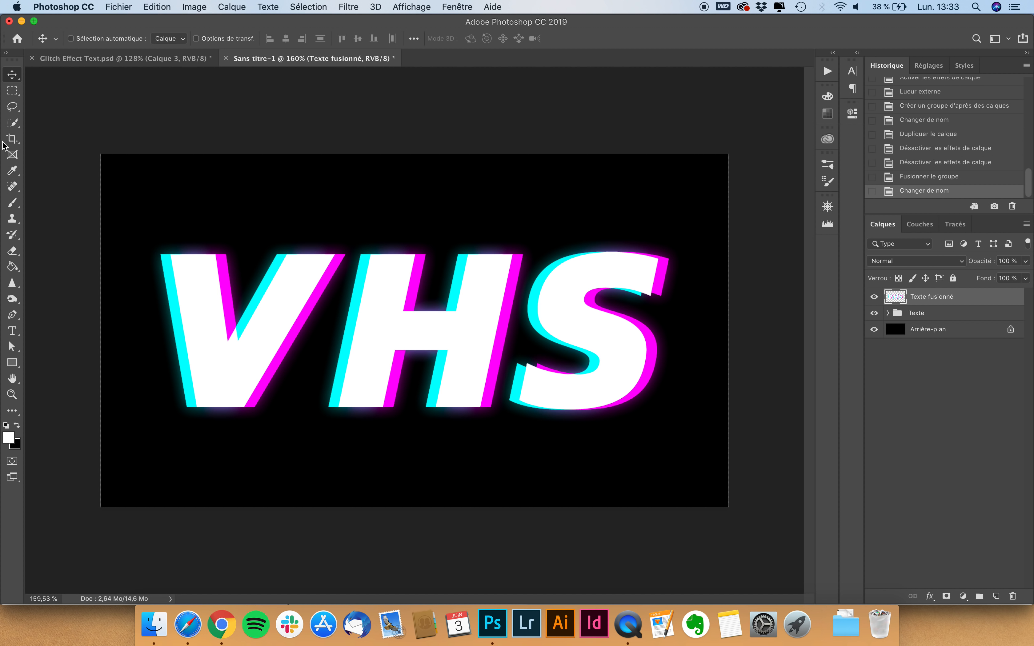
pyautogui.click(16, 92)
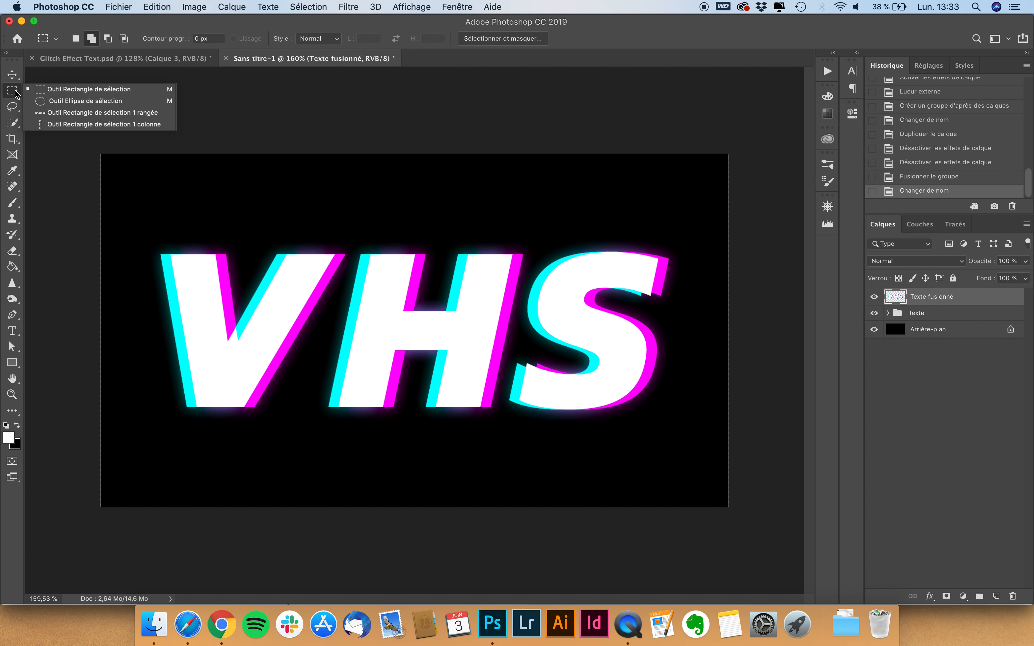
pyautogui.click(60, 92)
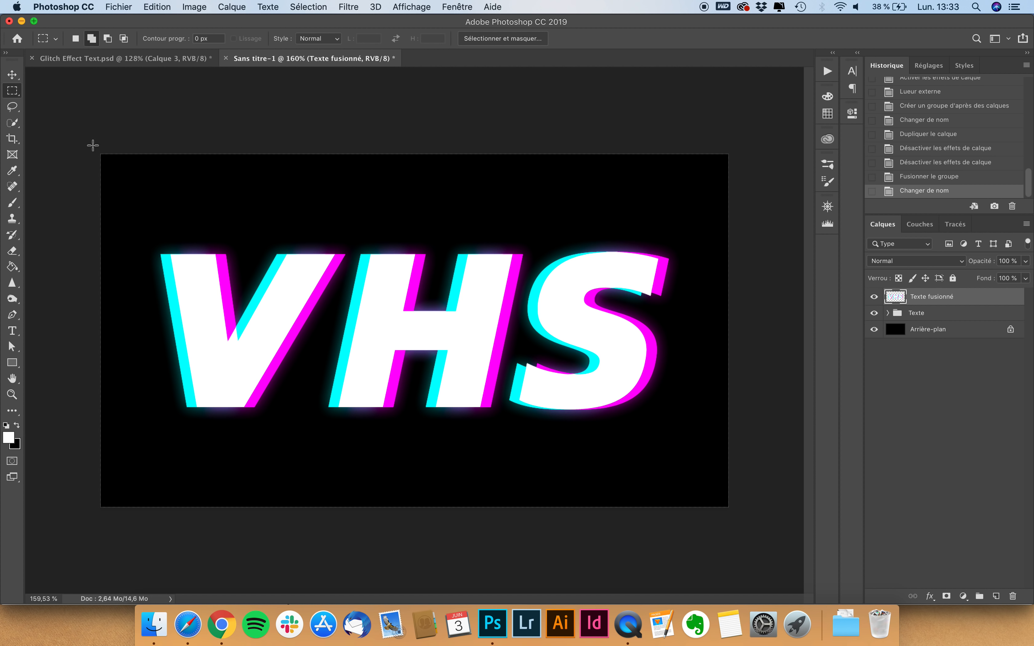
pyautogui.moveTo(137, 250); pyautogui.dragTo(643, 281)
pyautogui.moveTo(679, 237); pyautogui.dragTo(541, 260)
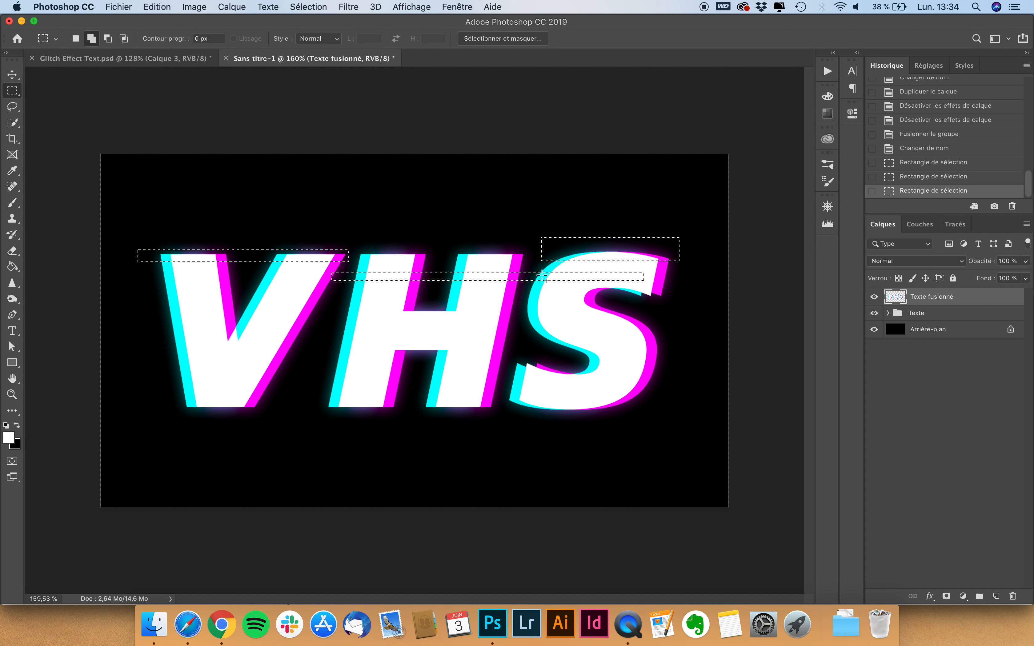
pyautogui.moveTo(620, 302); pyautogui.dragTo(427, 311)
pyautogui.moveTo(292, 317); pyautogui.dragTo(447, 328)
pyautogui.moveTo(173, 296); pyautogui.dragTo(387, 302)
pyautogui.moveTo(698, 357); pyautogui.dragTo(227, 324)
pyautogui.moveTo(192, 279); pyautogui.dragTo(255, 285)
pyautogui.moveTo(213, 370); pyautogui.dragTo(305, 381)
pyautogui.moveTo(422, 380); pyautogui.dragTo(316, 387)
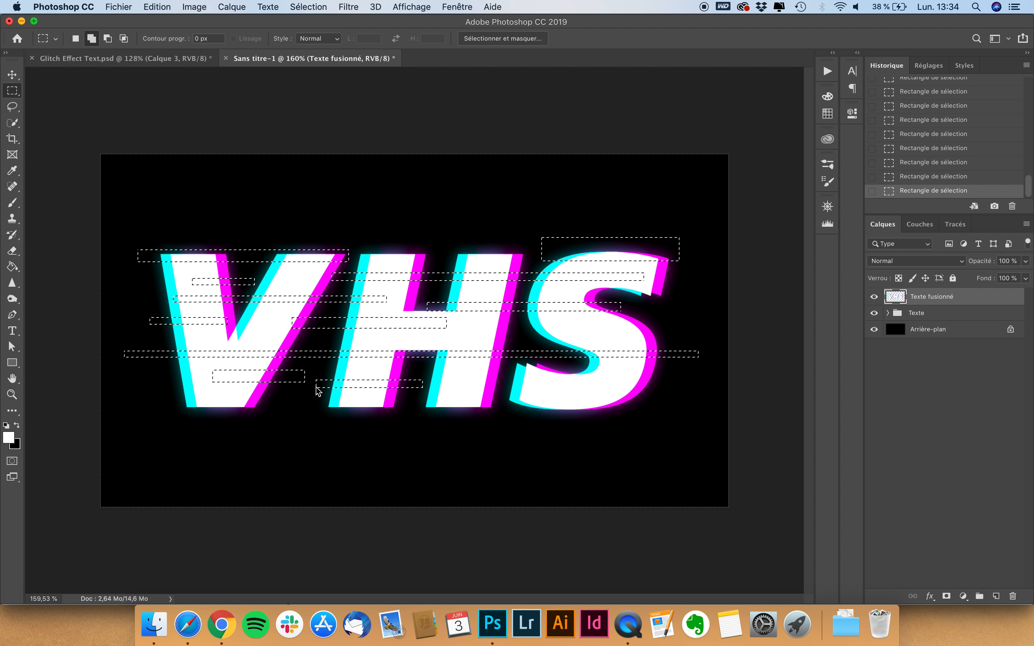
pyautogui.moveTo(686, 379); pyautogui.dragTo(449, 386)
pyautogui.moveTo(480, 329); pyautogui.dragTo(596, 338)
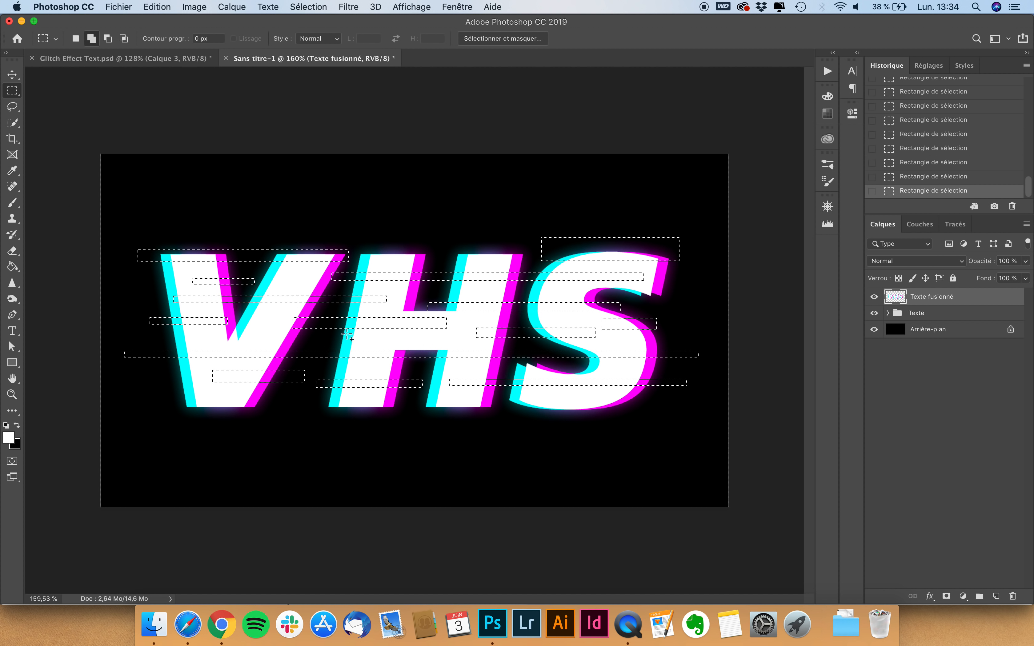
pyautogui.moveTo(163, 395); pyautogui.dragTo(261, 399)
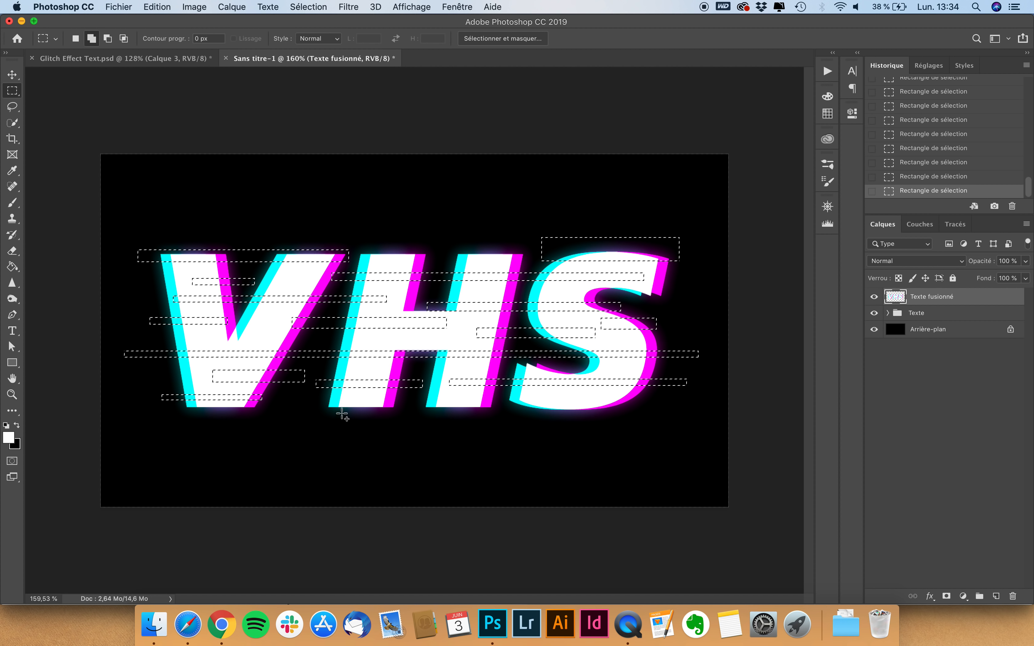
pyautogui.moveTo(346, 398); pyautogui.dragTo(403, 412)
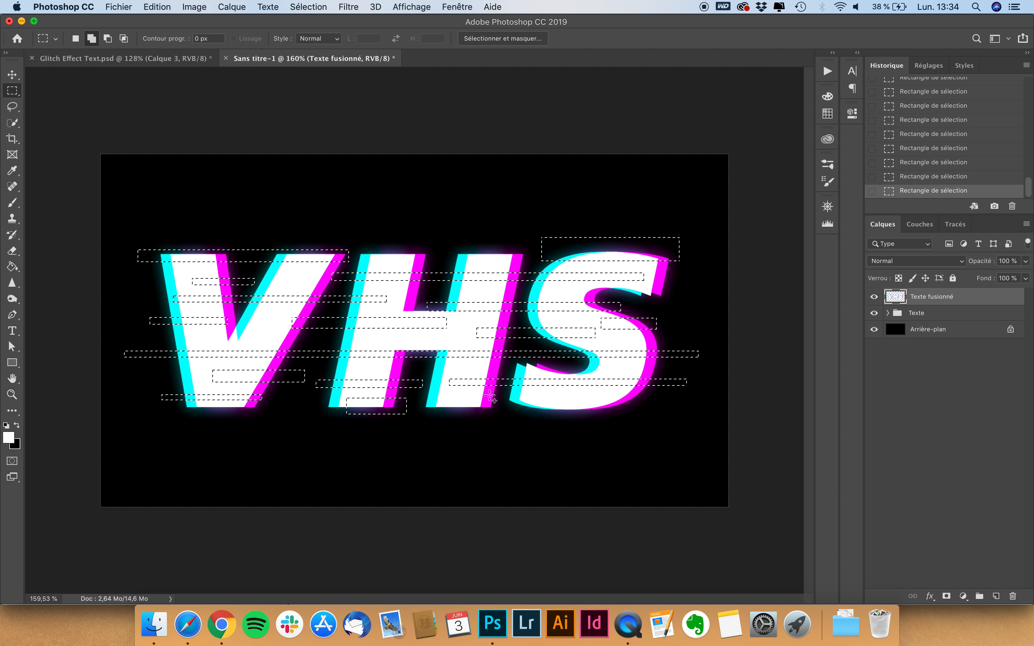
pyautogui.moveTo(591, 395); pyautogui.dragTo(496, 412)
pyautogui.moveTo(449, 330); pyautogui.dragTo(352, 334)
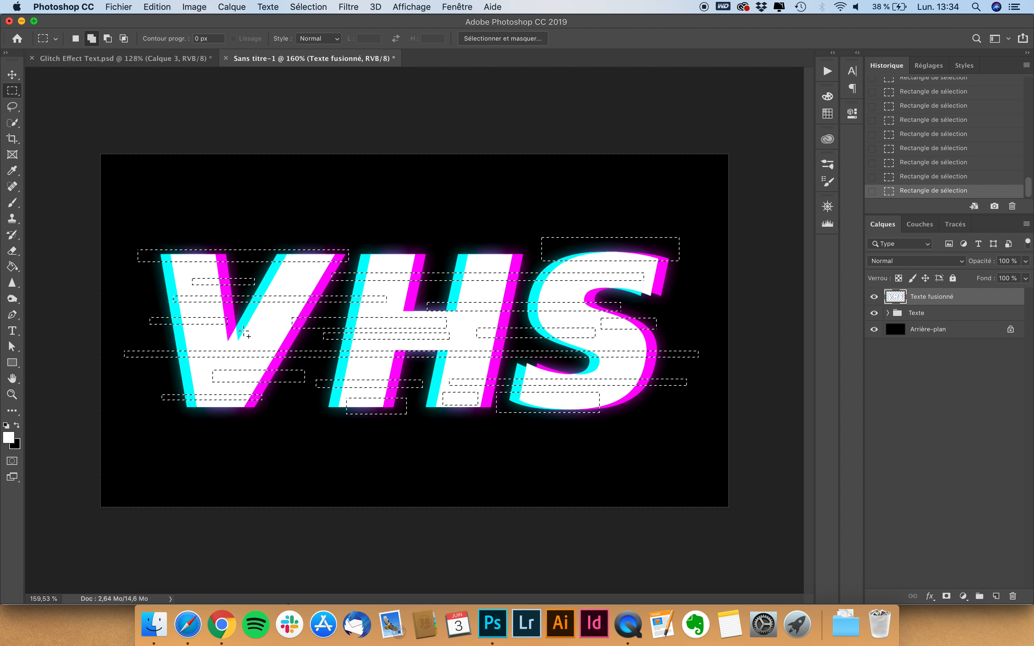
pyautogui.moveTo(439, 259); pyautogui.dragTo(374, 266)
pyautogui.moveTo(495, 248); pyautogui.dragTo(473, 261)
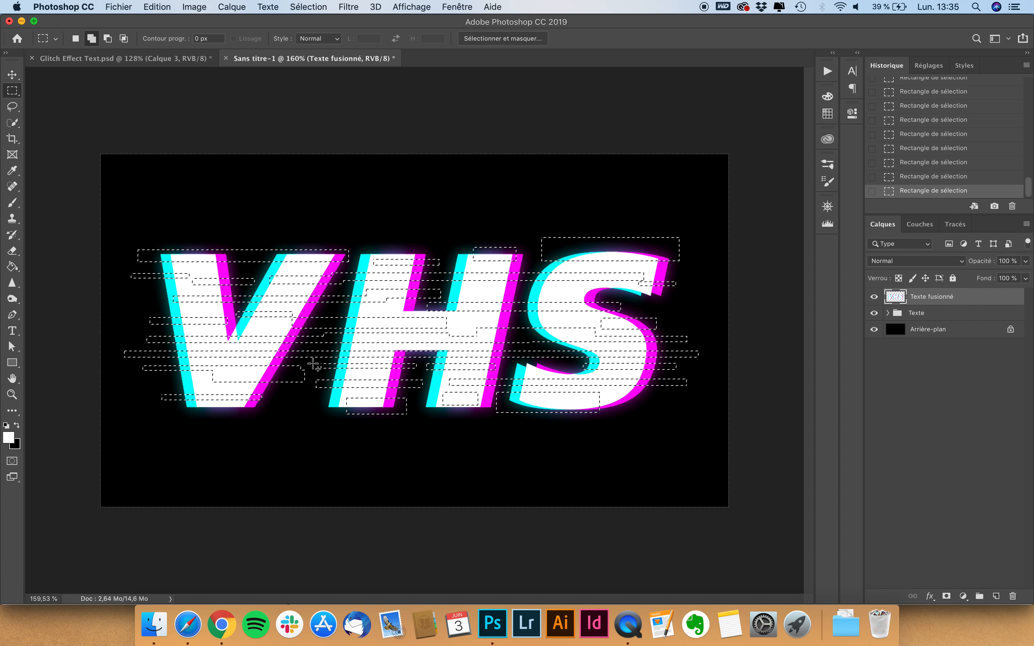
pyautogui.click(108, 38)
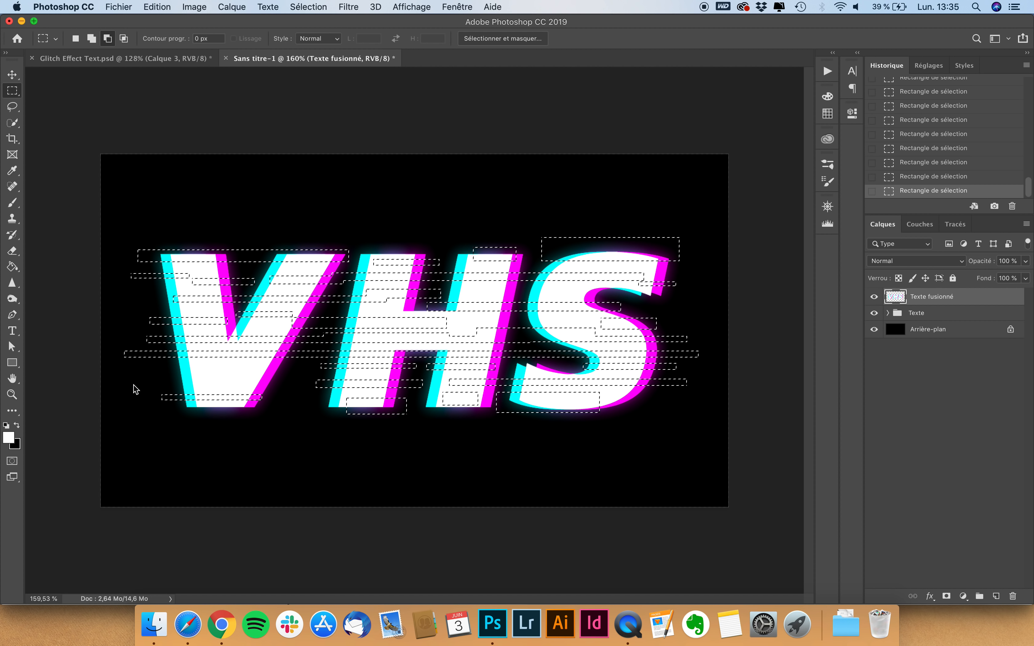
pyautogui.click(91, 38)
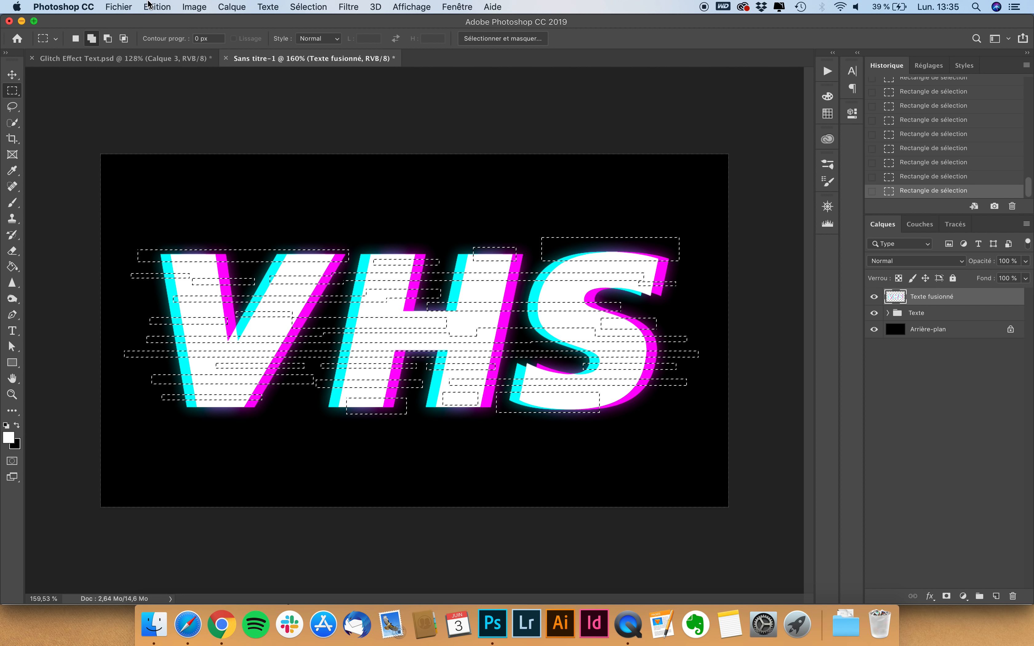
# Copy the selected strips, paste them in place as a new layer, and hide the Texte fusionné layer
pyautogui.click(157, 7)
pyautogui.moveTo(199, 132)
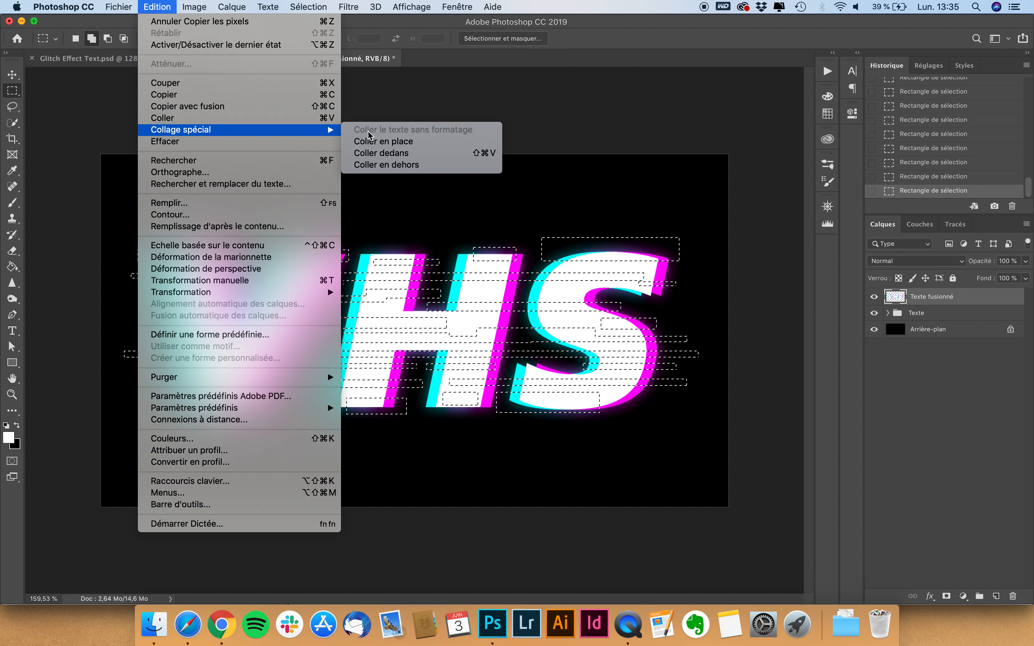
pyautogui.click(403, 148)
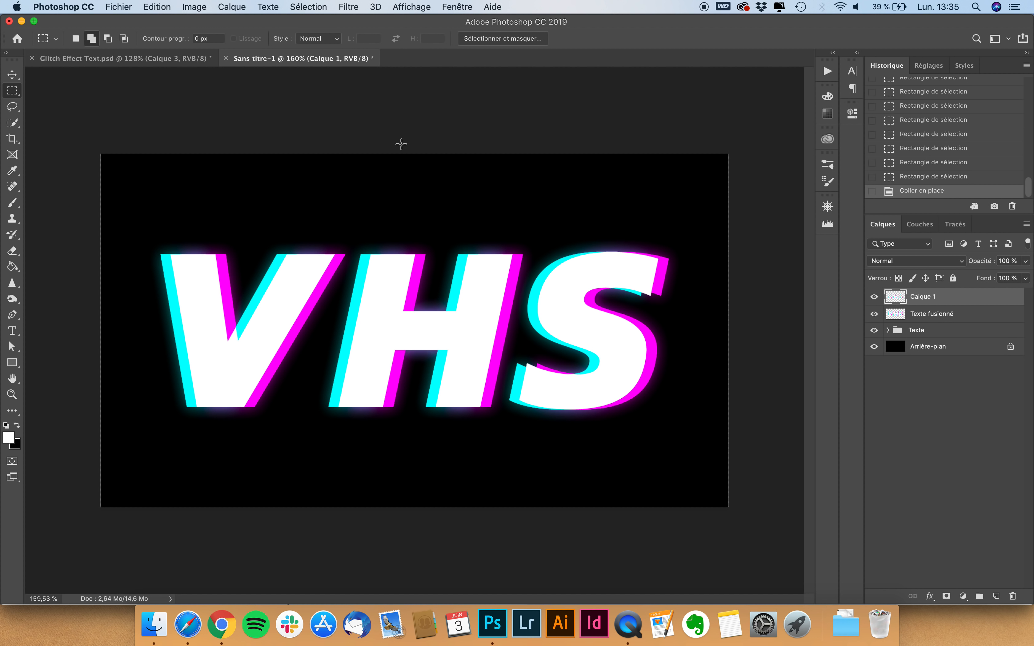
pyautogui.click(11, 76)
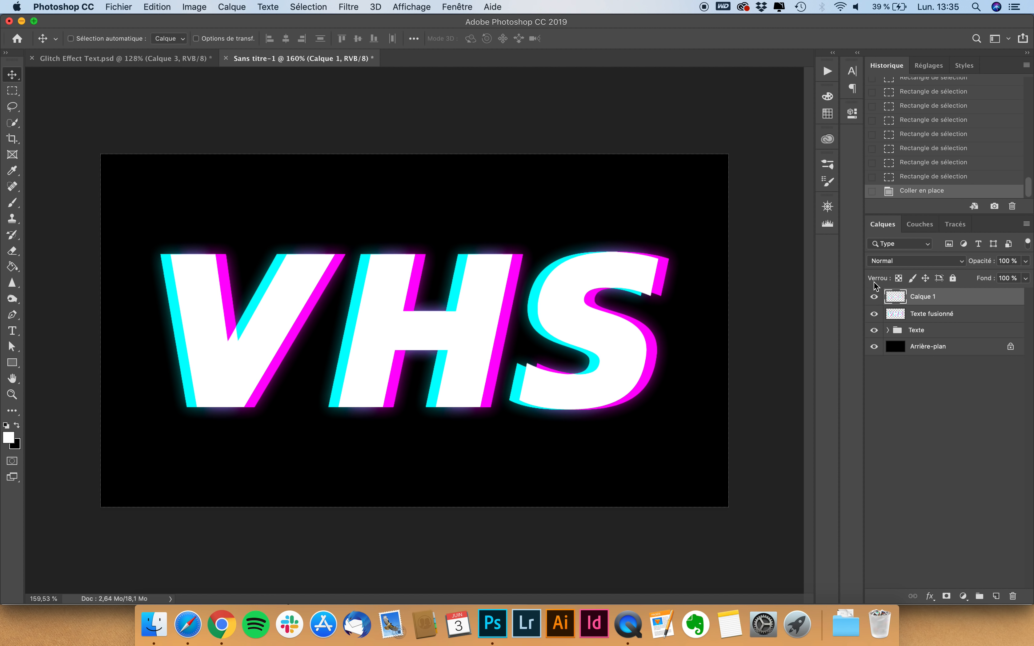
pyautogui.click(892, 317)
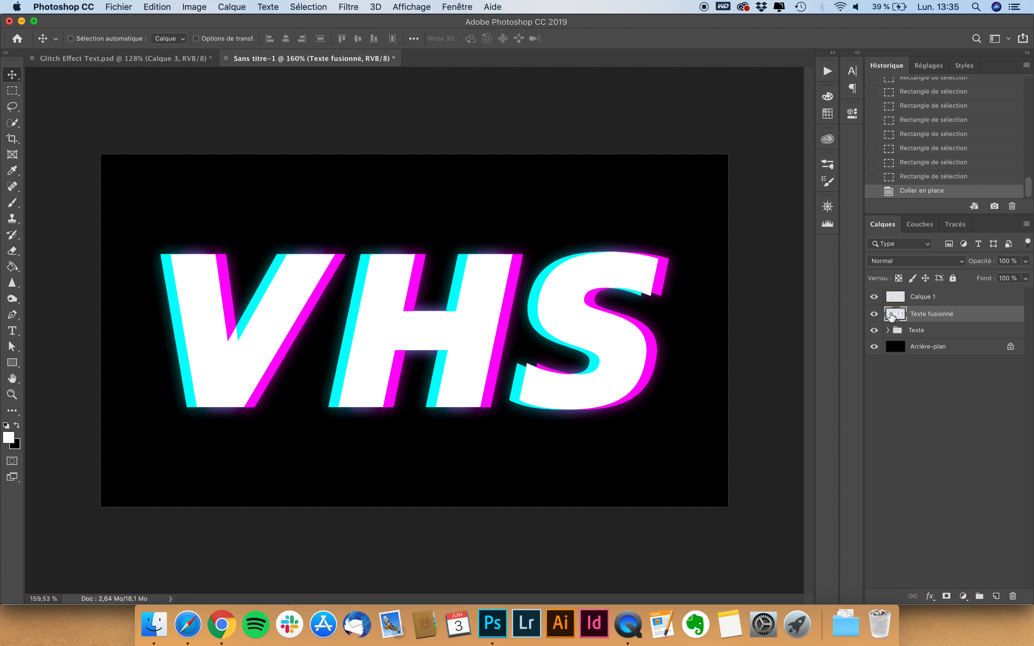
pyautogui.click(875, 314)
# Duplicate the Calque 1 layer of pasted strips and hide the copy
pyautogui.click(954, 304)
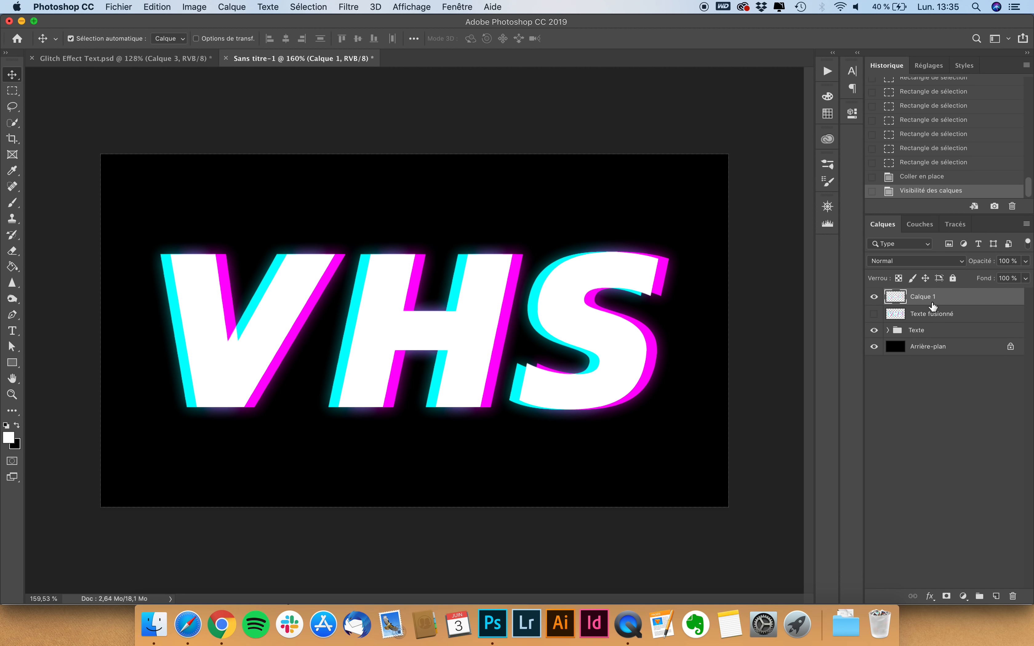
pyautogui.press('super+j')
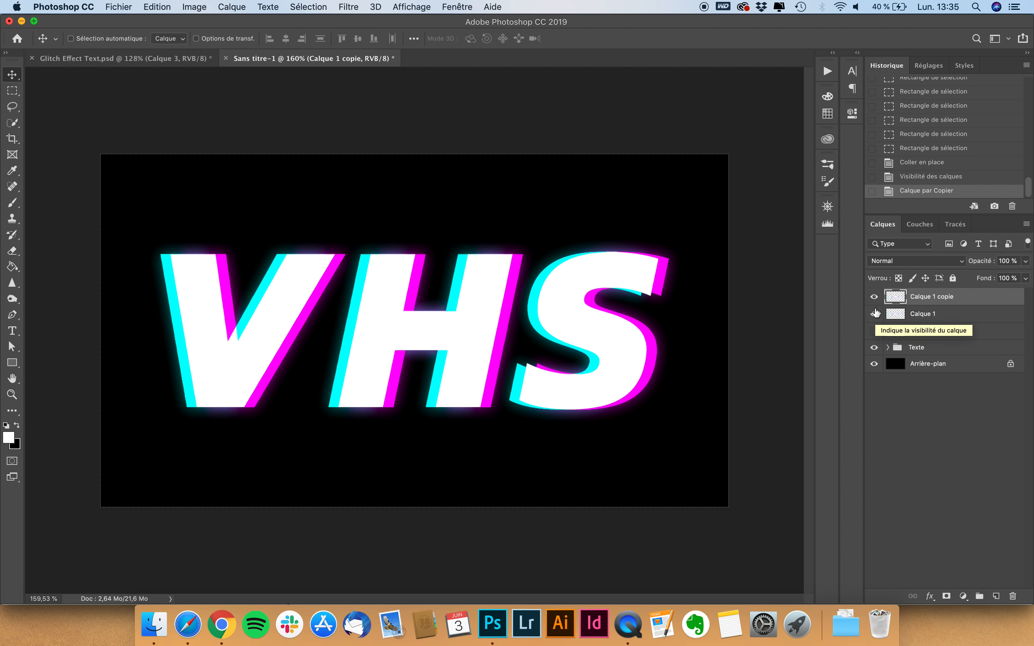
pyautogui.click(875, 297)
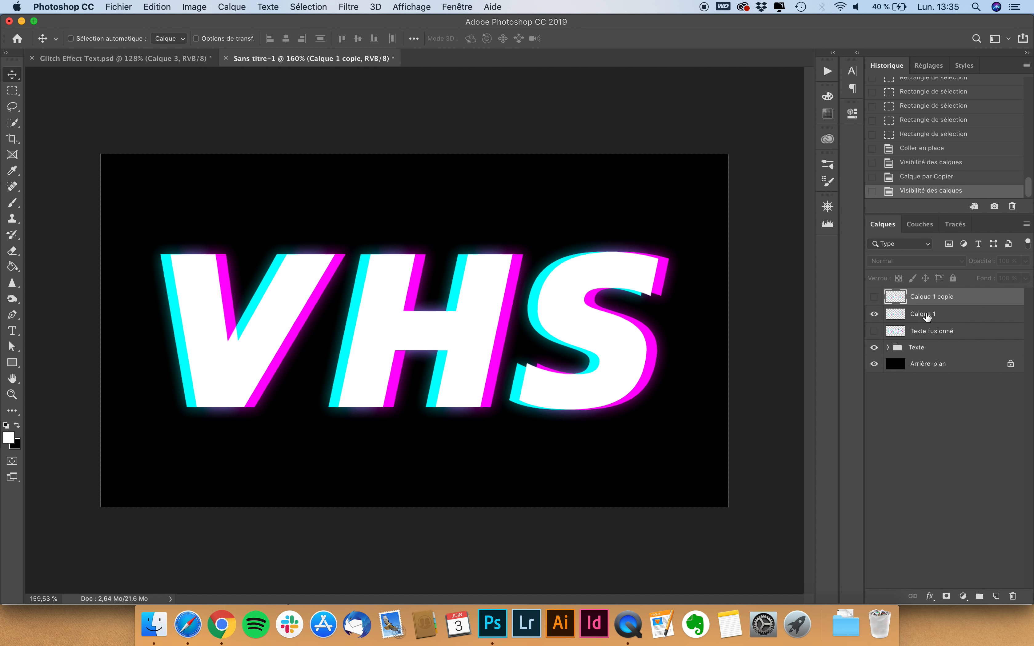
# Rename Calque 1 as Éclatements 1 and its hidden copy as Éclatements 2
pyautogui.doubleClick(925, 315)
pyautogui.write('Éclatements 1')
pyautogui.press('Return')
pyautogui.doubleClick(939, 298)
pyautogui.write('É')
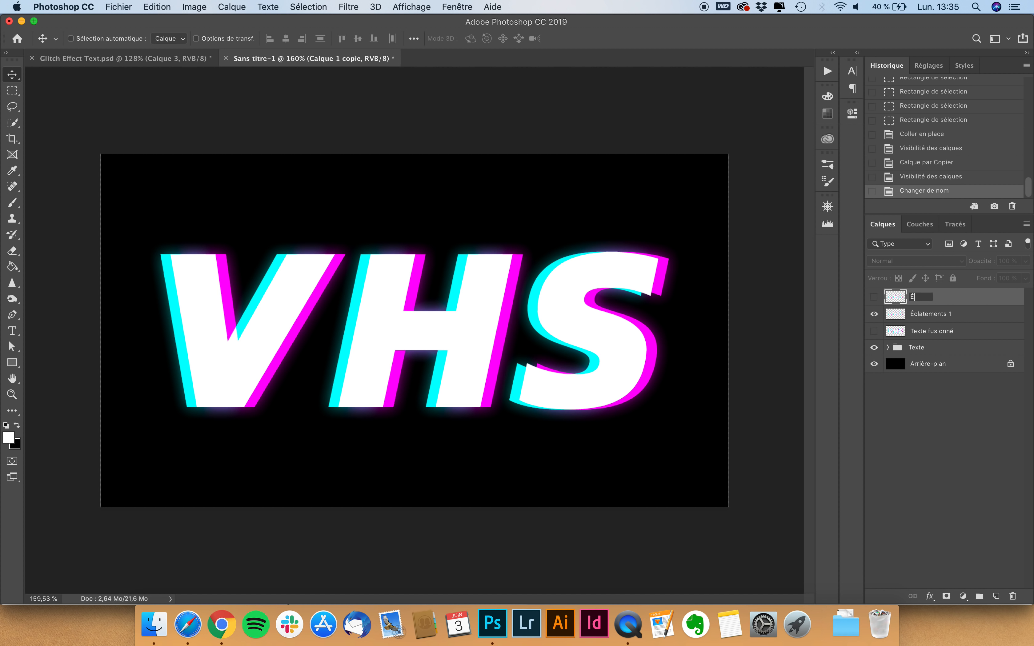
pyautogui.write('clatements 2')
pyautogui.press('Return')
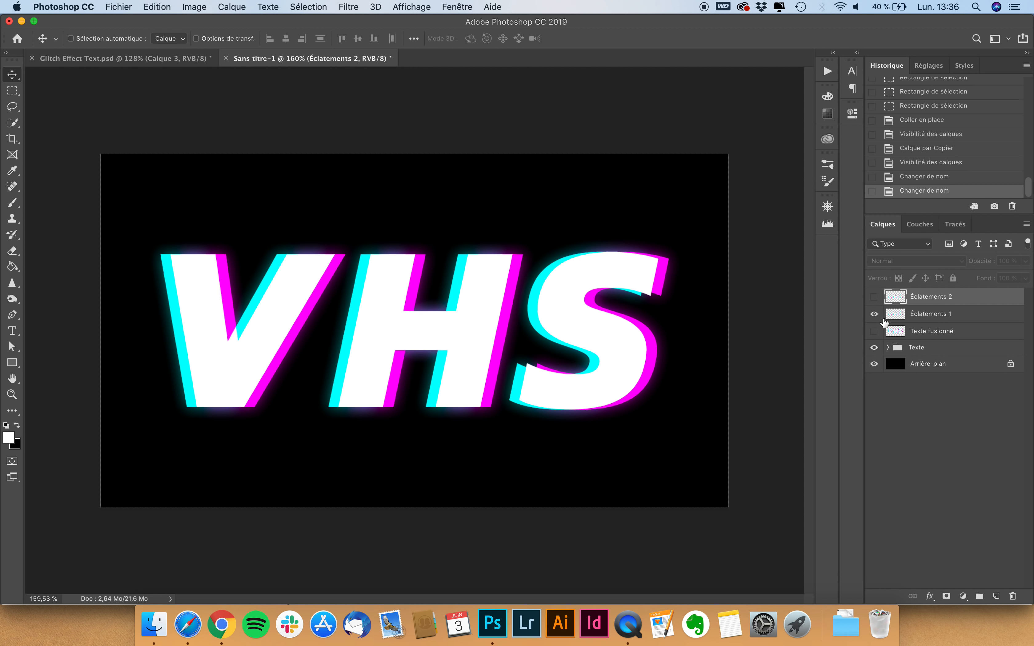
# Shift the Éclatements 1 strips slightly right and up so they are offset from the text beneath
pyautogui.click(922, 315)
pyautogui.moveTo(479, 305); pyautogui.dragTo(486, 299)
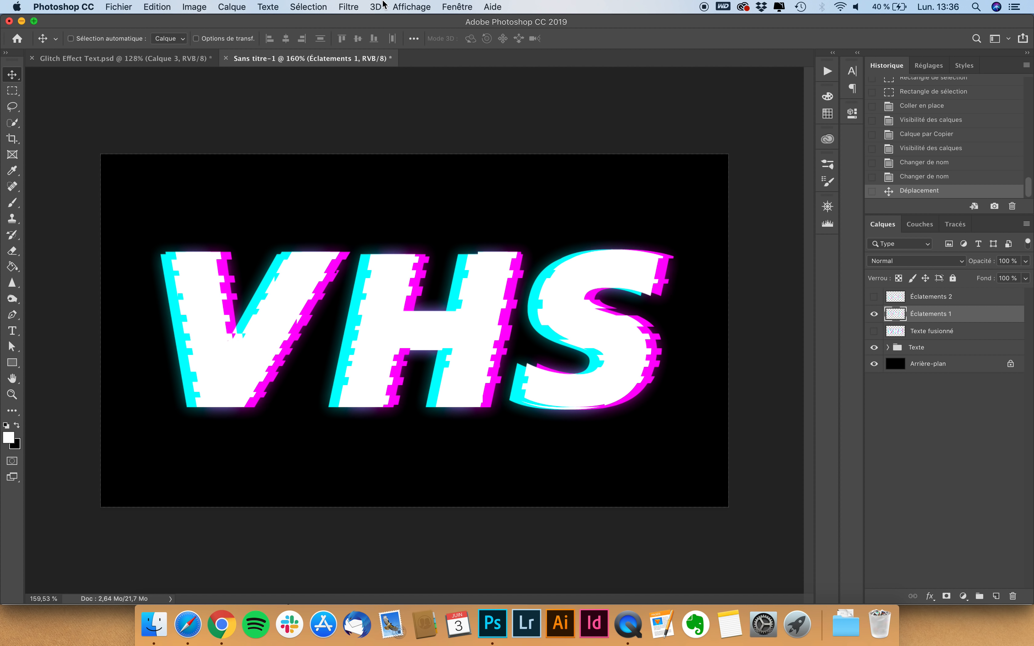
# Apply the Onde filter to Éclatements 1 with 1 generator, wavelength 124 to 125, amplitude 1 to 21, 100 % scale and the Rectangulaire form
pyautogui.click(349, 7)
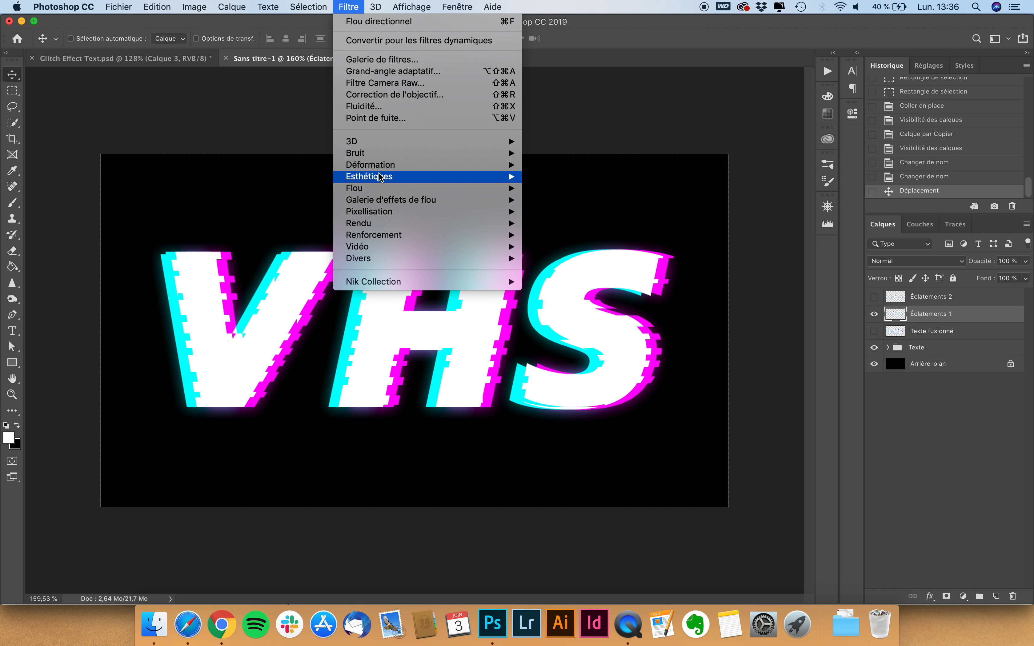
pyautogui.moveTo(379, 166)
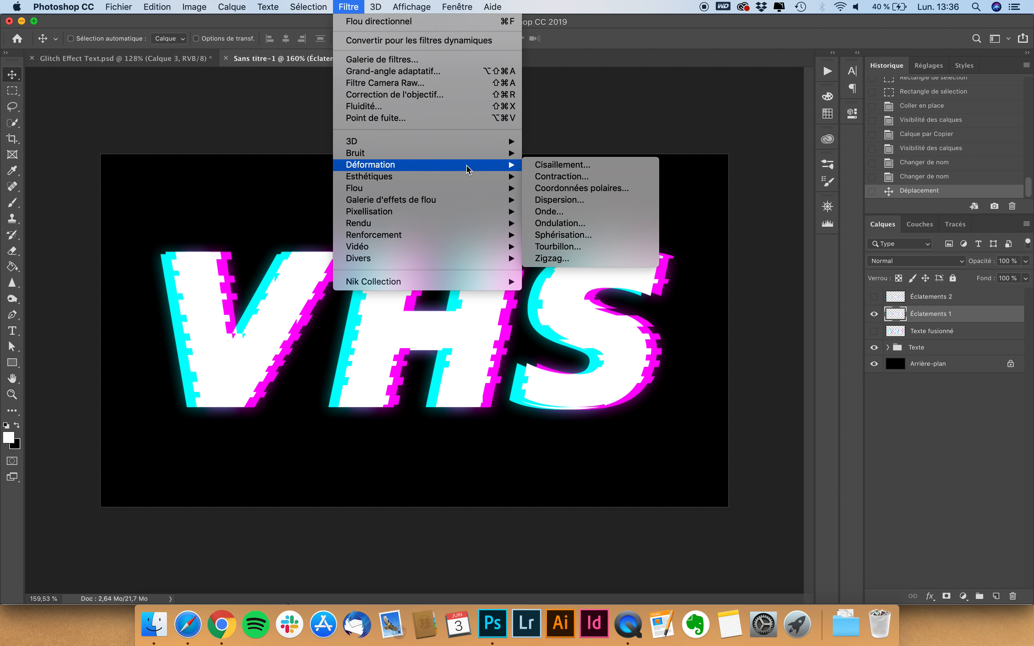
pyautogui.click(576, 214)
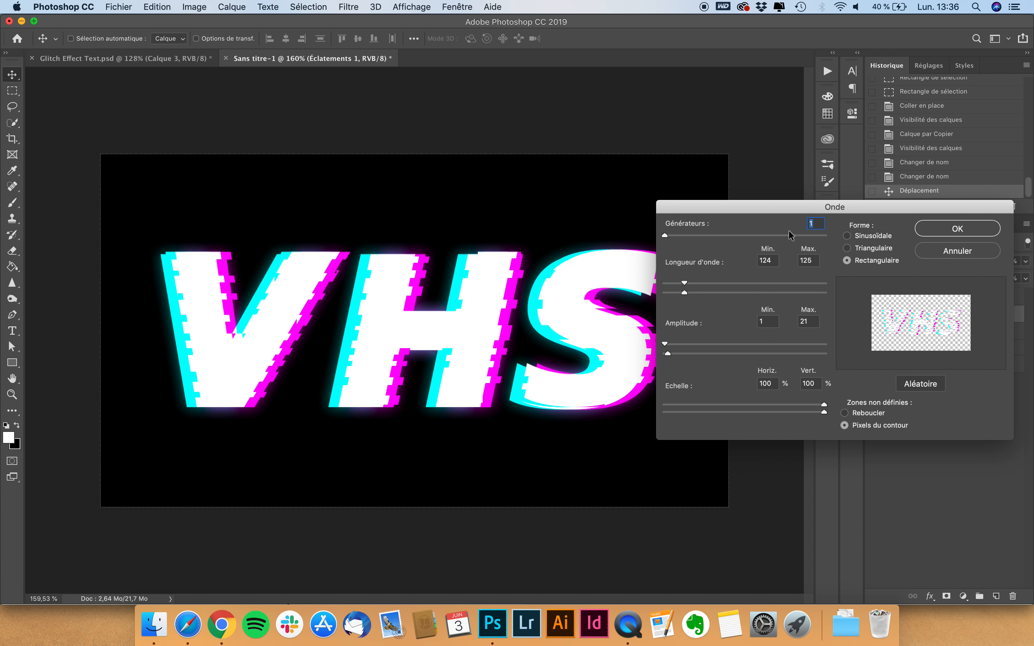
pyautogui.moveTo(822, 225); pyautogui.dragTo(758, 228)
pyautogui.doubleClick(774, 258)
pyautogui.click(768, 321)
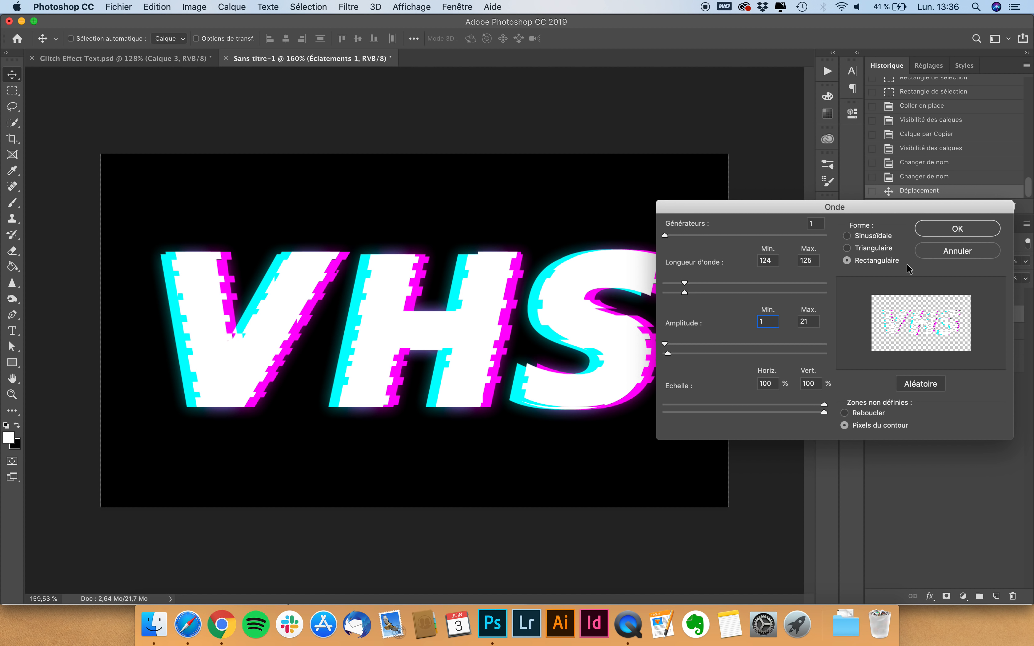
pyautogui.click(952, 231)
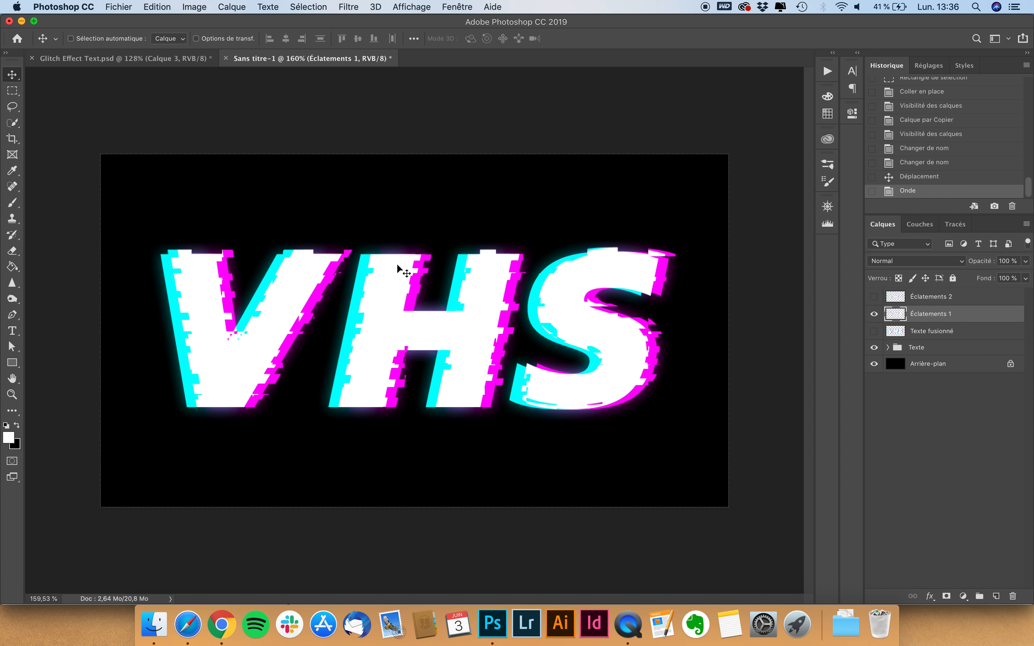
# Reapply the Onde filter with the same settings to Éclatements 1 and select the Texte fusionné layer
pyautogui.click(358, 7)
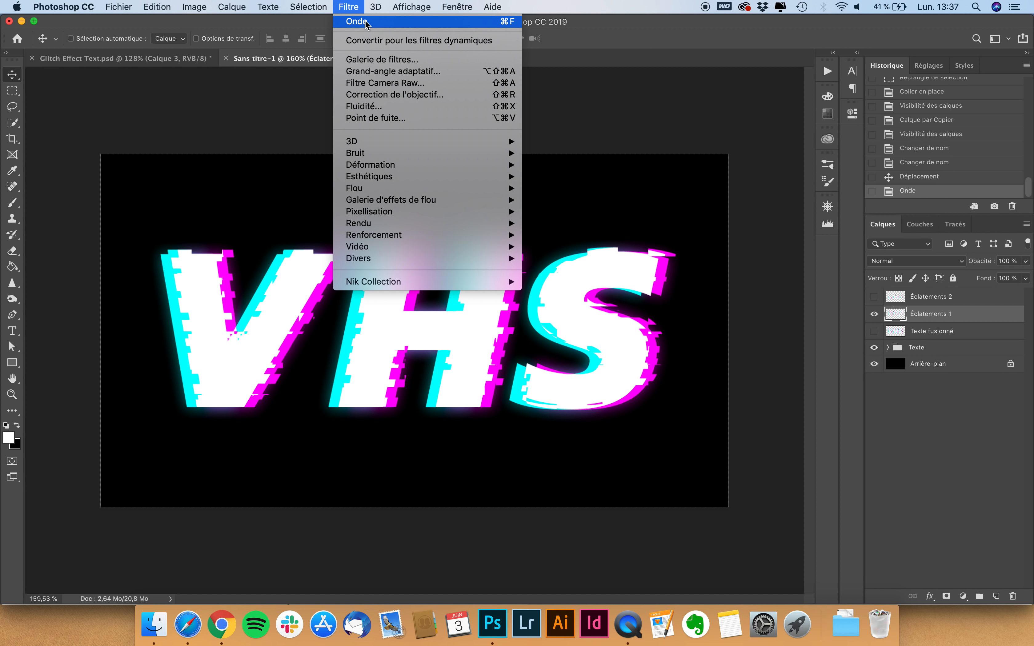
pyautogui.click(366, 22)
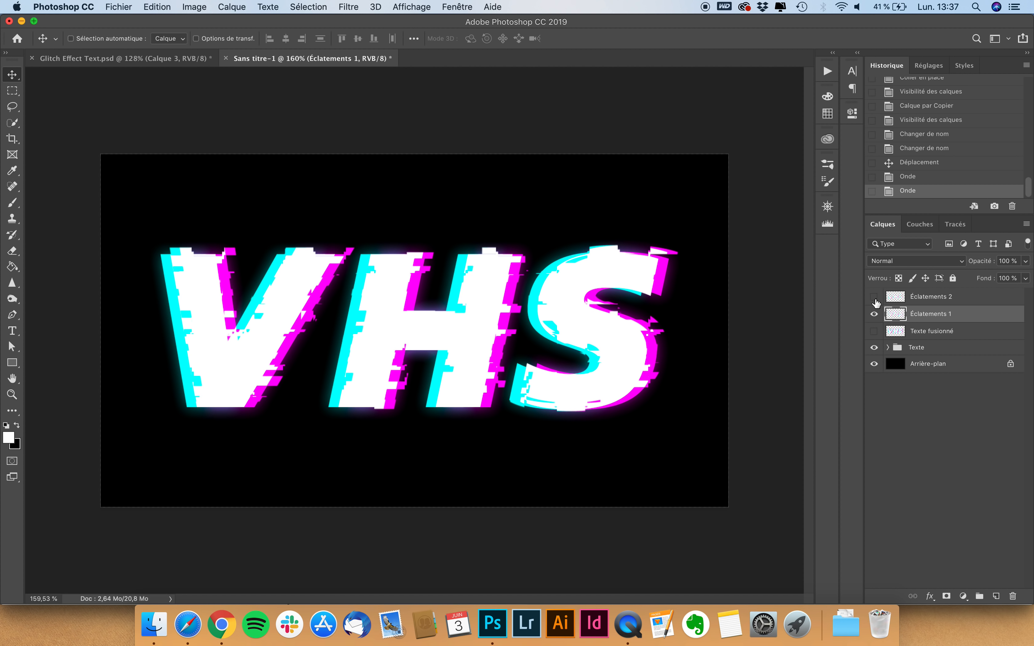
pyautogui.click(941, 332)
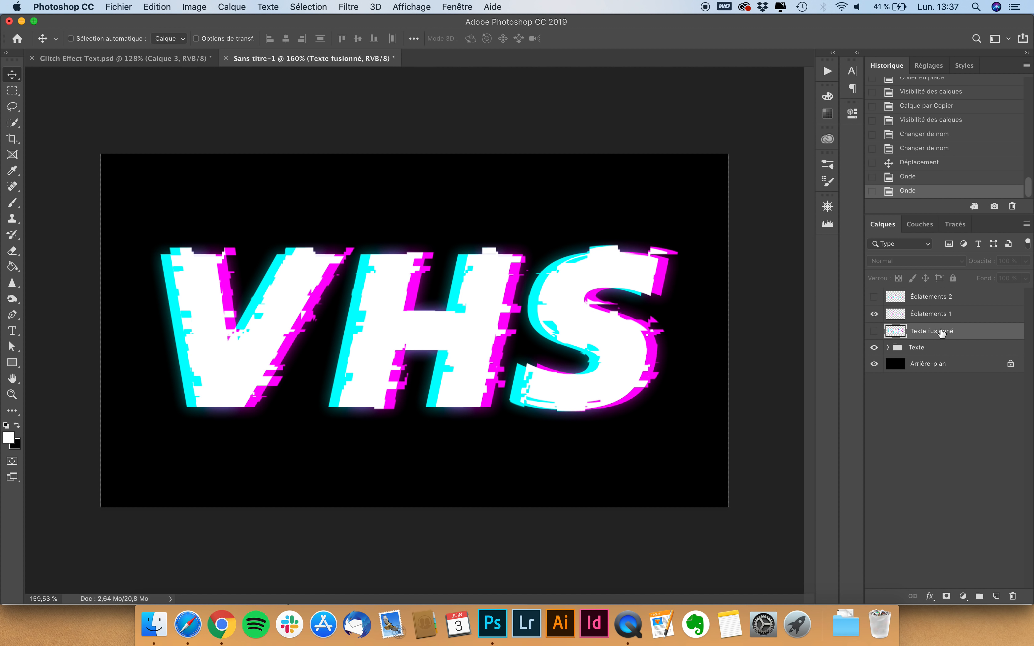
# Delete the Texte fusionné layer and undo the deletion
pyautogui.press('BackSpace')
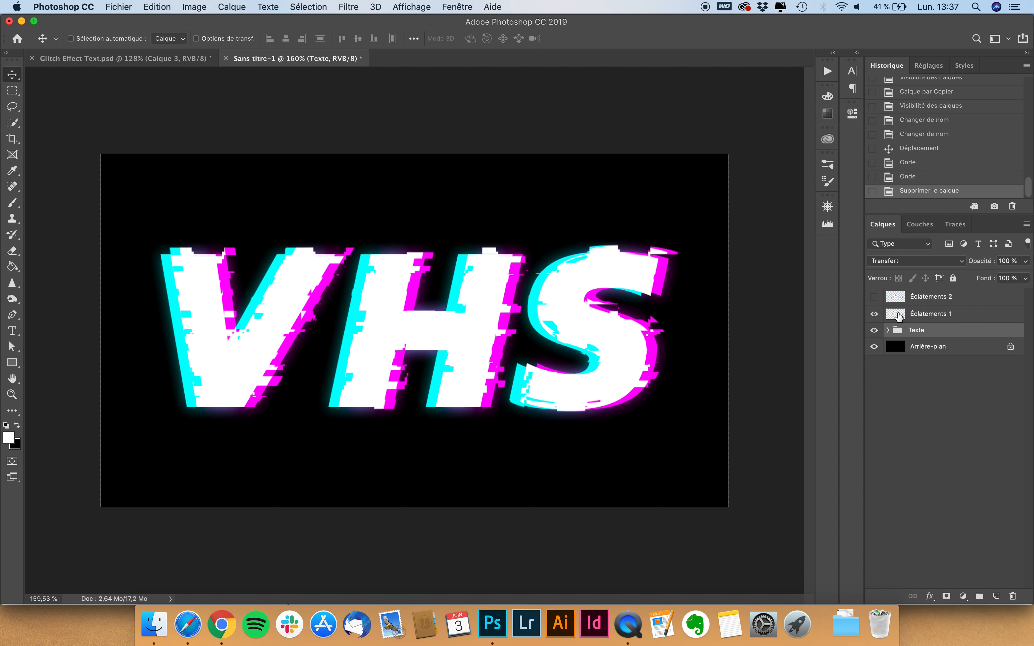
pyautogui.press('super+z')
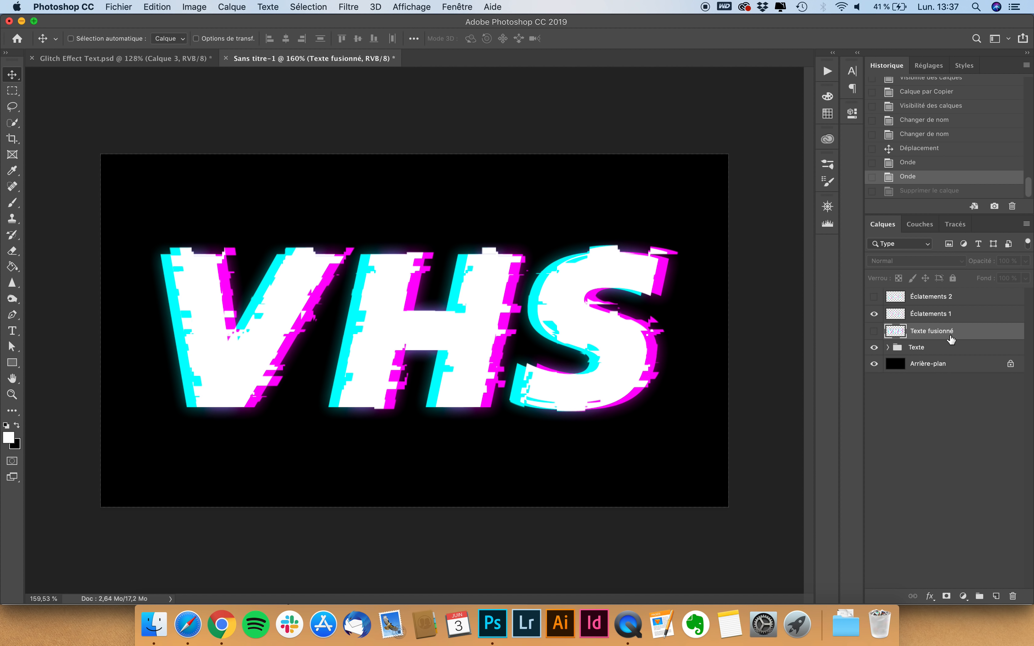
# Show Éclatements 2, offset its strips slightly left and down, and apply the last Onde filter to it
pyautogui.click(941, 303)
pyautogui.click(874, 298)
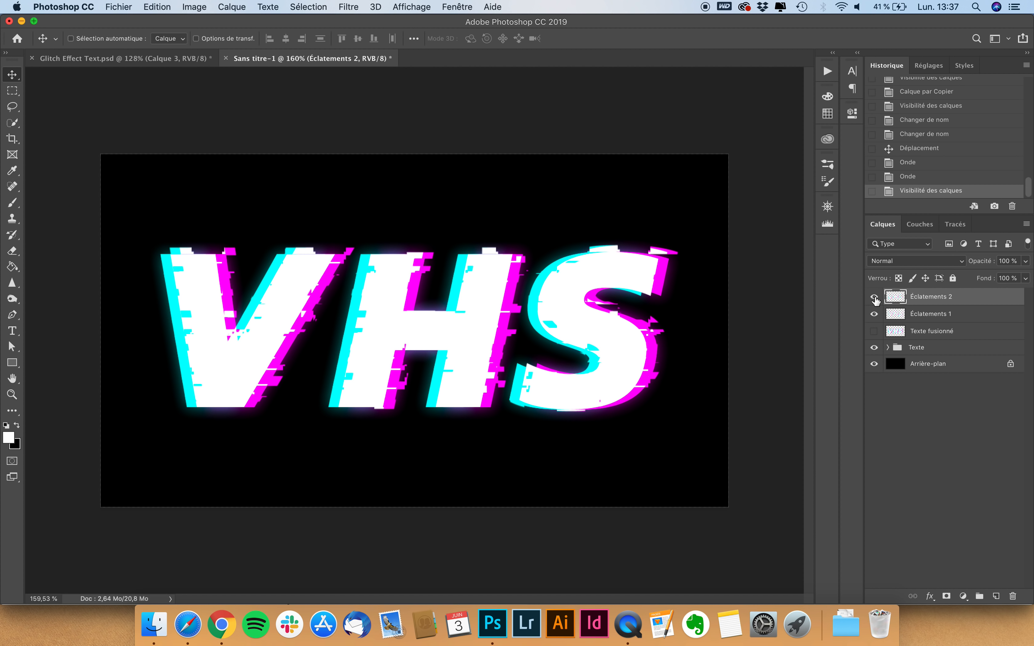
pyautogui.moveTo(572, 291); pyautogui.dragTo(568, 298)
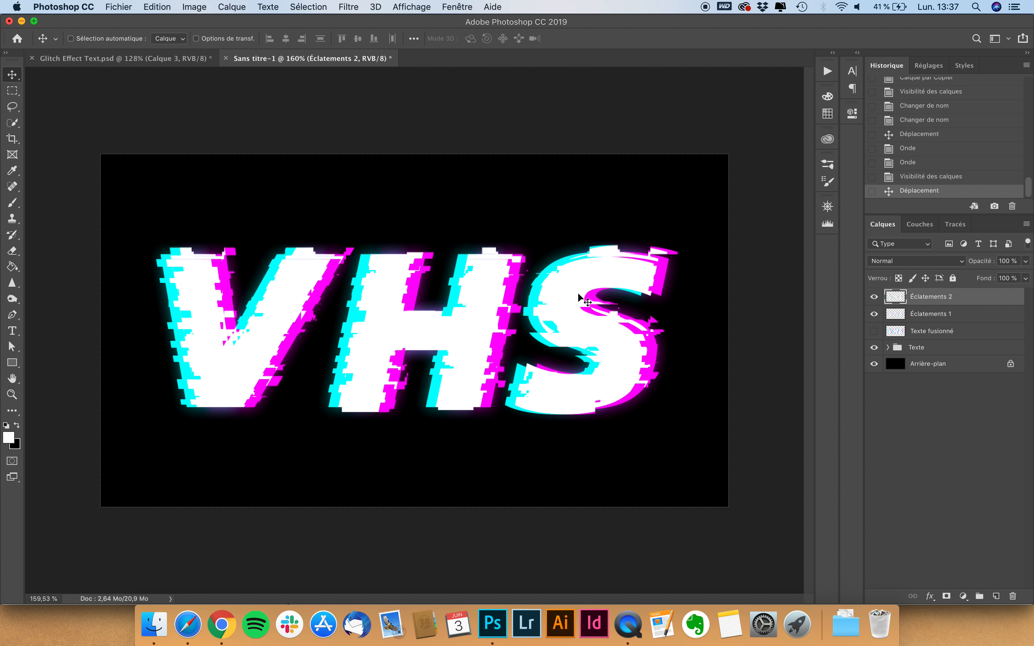
pyautogui.click(349, 6)
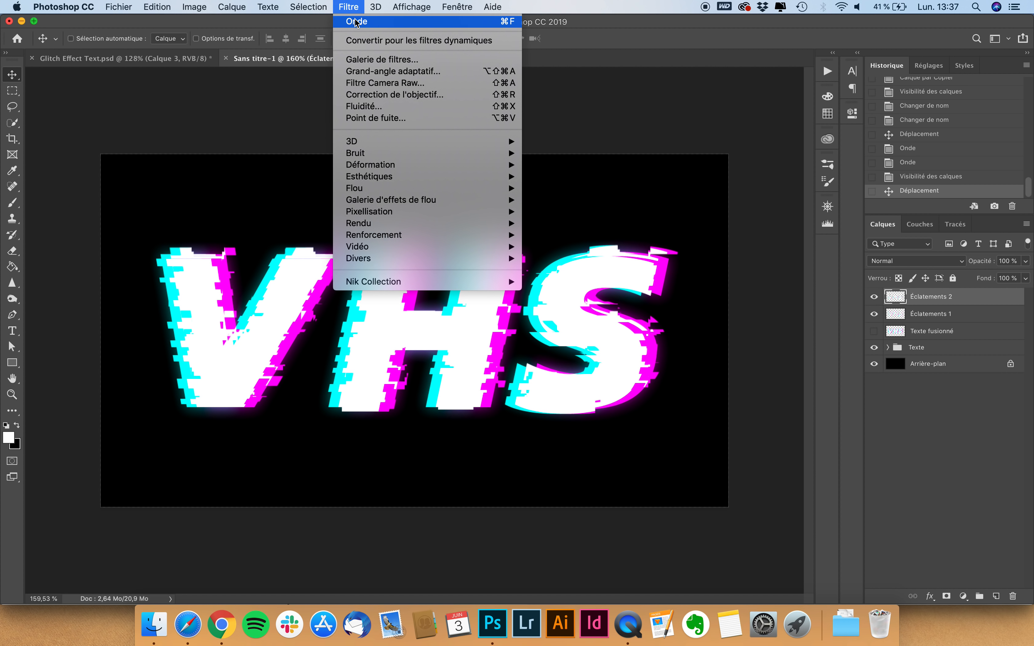
pyautogui.click(356, 21)
# Try two further passes of the Onde filter on Éclatements 2 and undo both
pyautogui.click(349, 7)
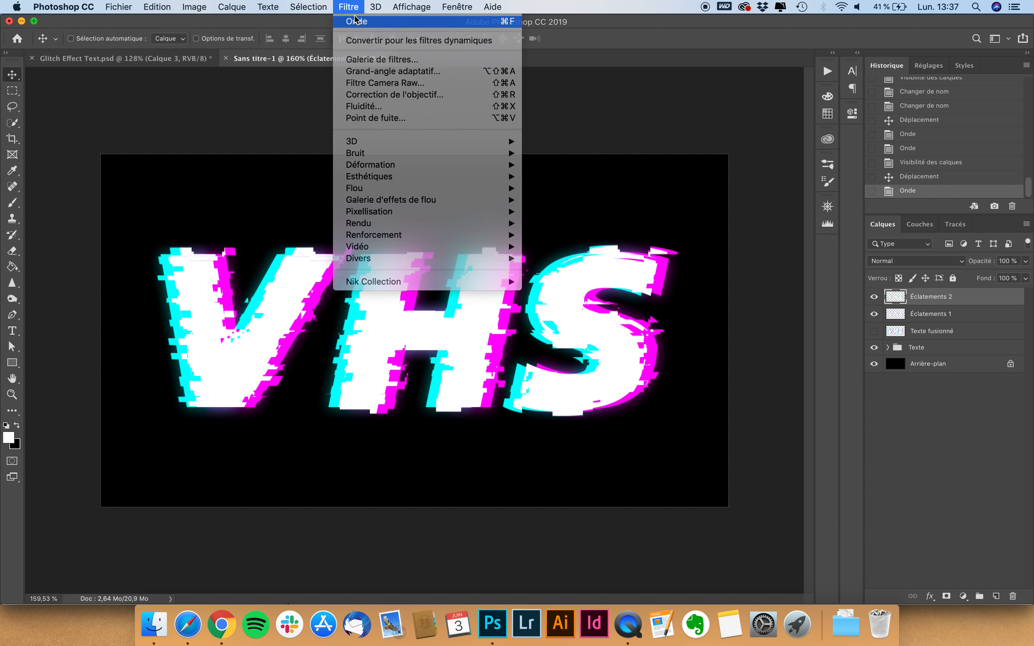
pyautogui.click(356, 21)
pyautogui.click(348, 6)
pyautogui.click(356, 21)
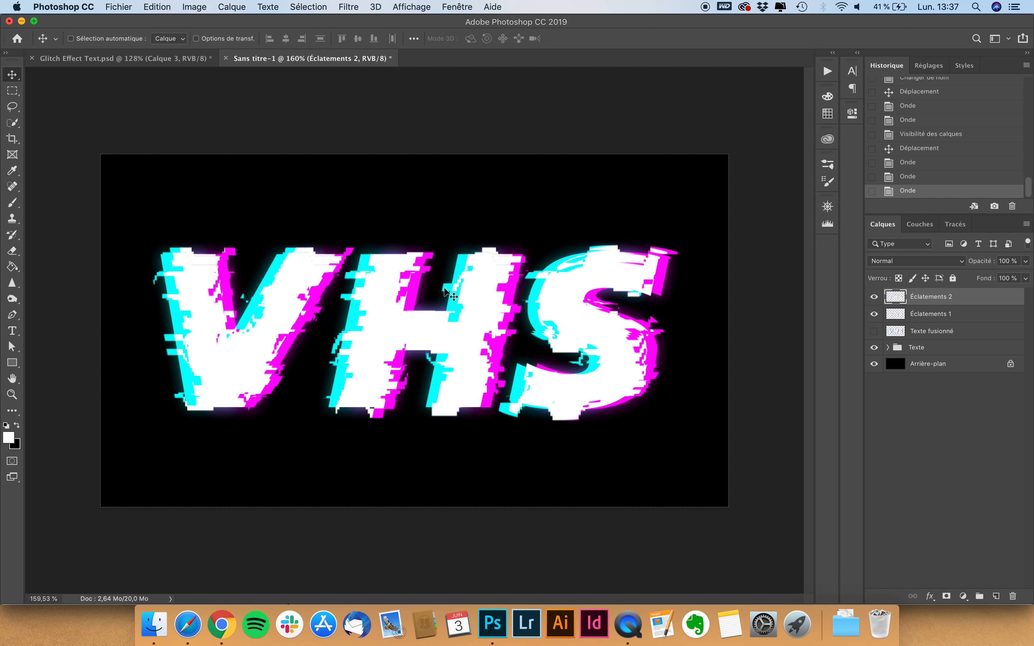
pyautogui.press('super+z')
pyautogui.press('super+z')
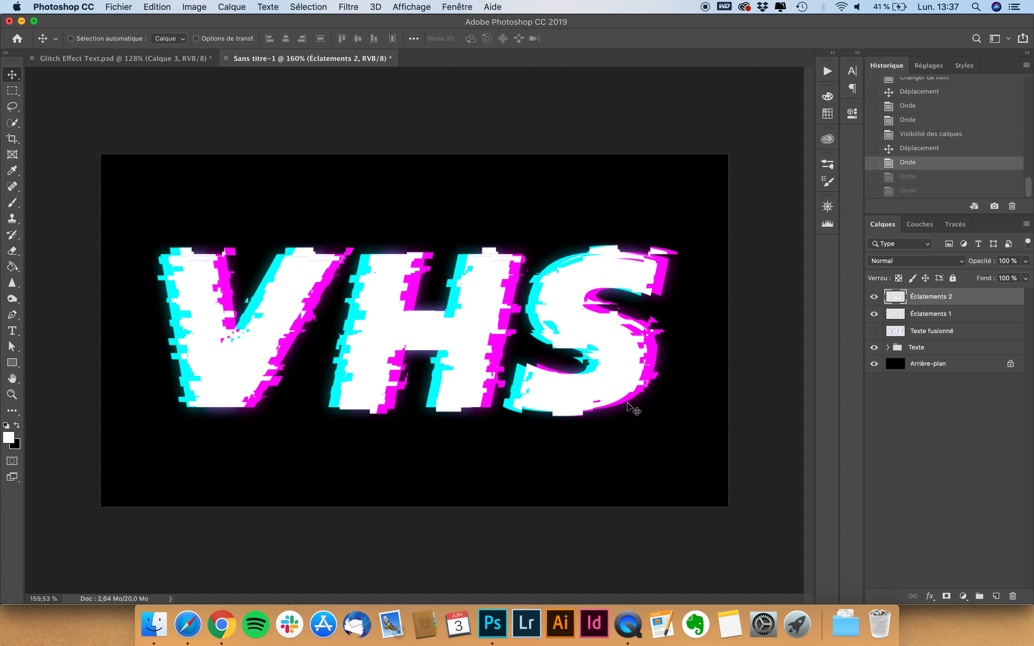
# Nudge the Éclatements 2 strips slightly to the right
pyautogui.press('Right')
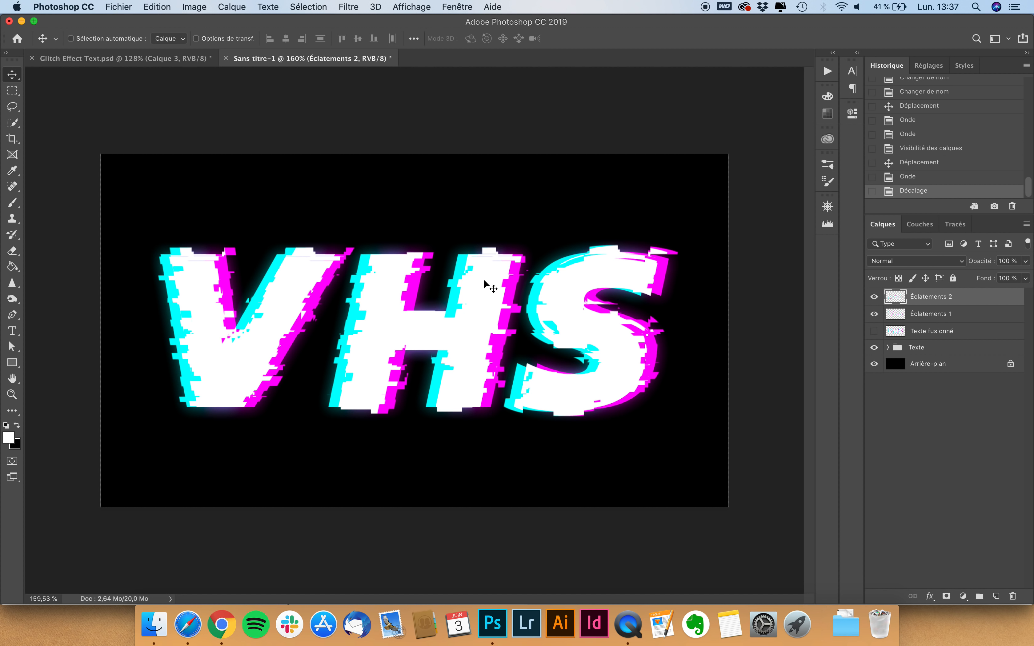
pyautogui.scroll(1, 430, 342)
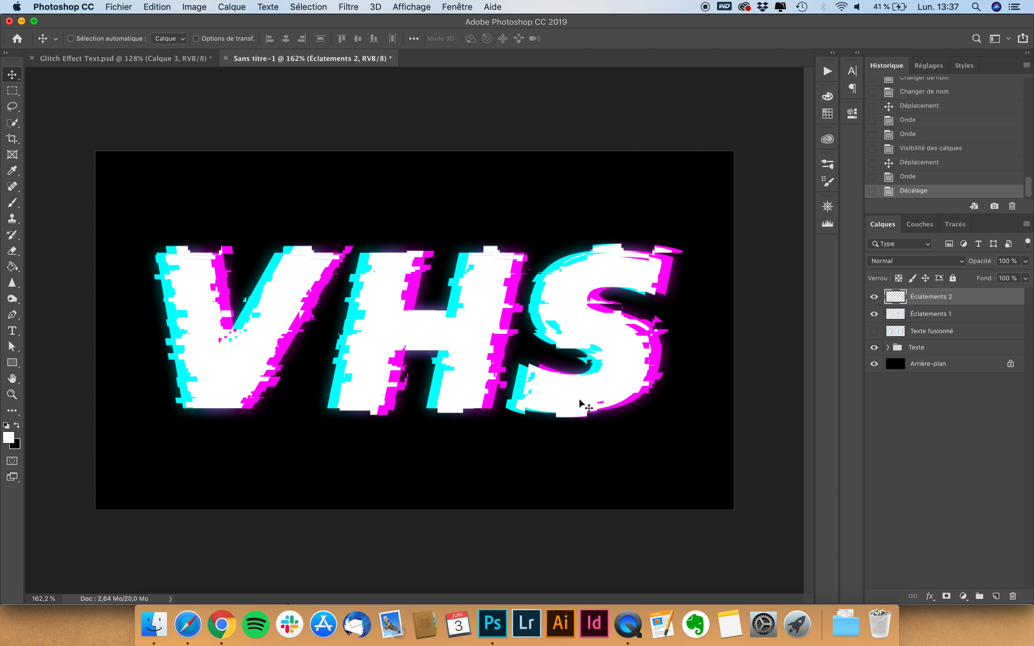
# Create a new layer above Éclatements 2 and fill it with 50% gris in Normal mode at 100 % opacity
pyautogui.click(995, 598)
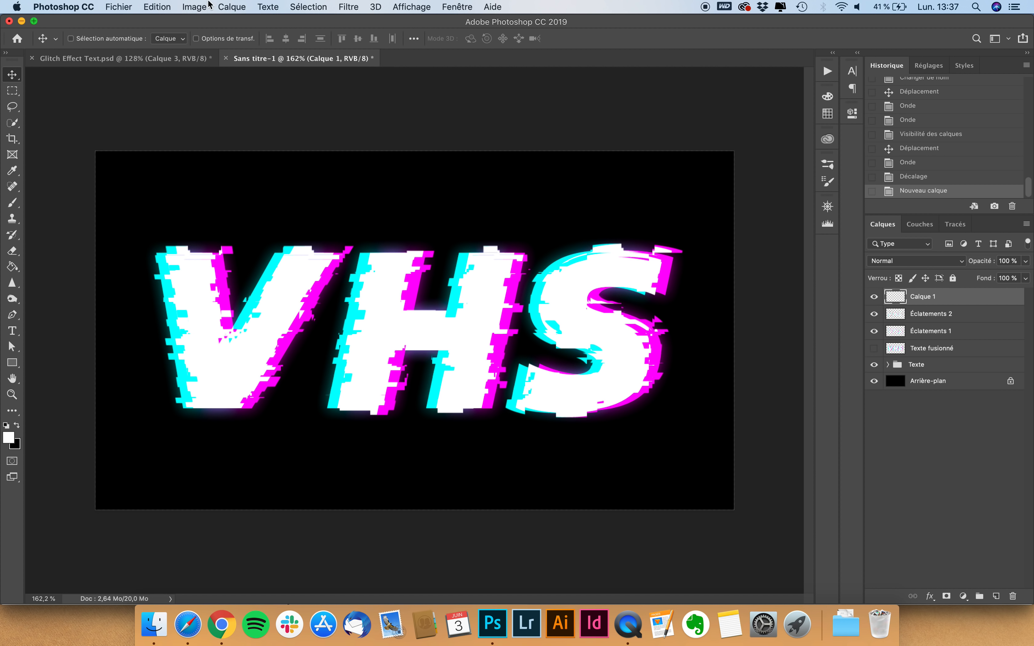
pyautogui.click(146, 4)
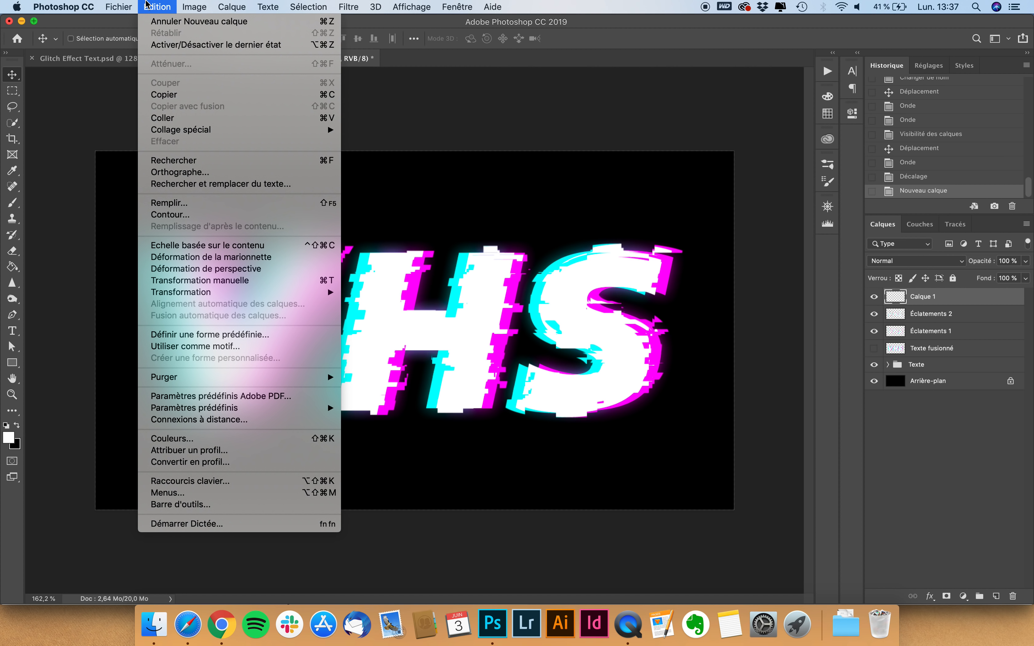
pyautogui.click(179, 207)
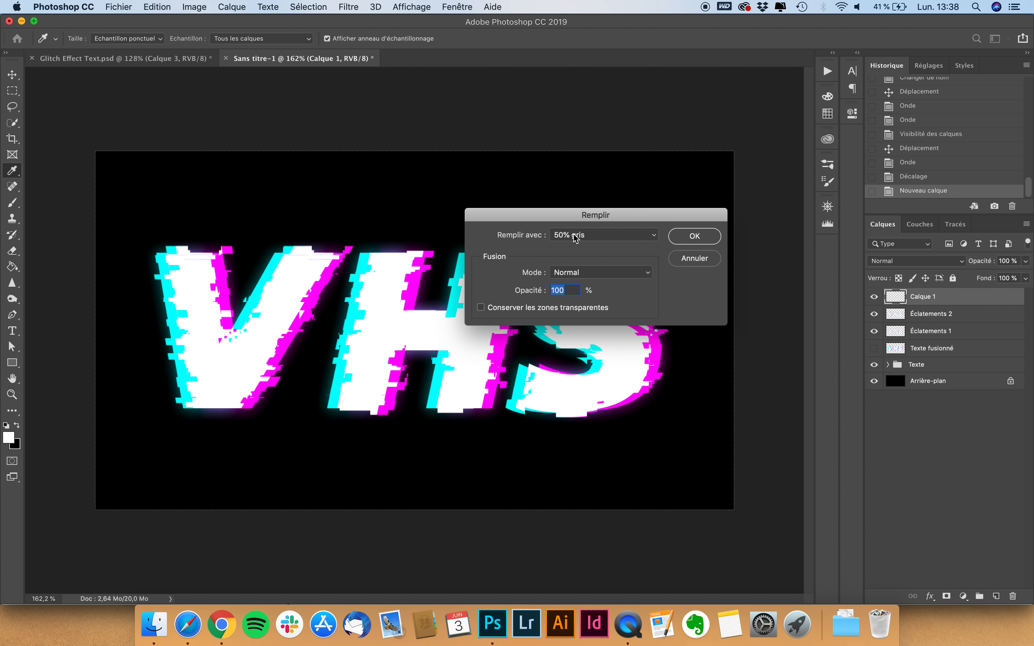
pyautogui.click(574, 236)
pyautogui.click(576, 236)
pyautogui.click(709, 237)
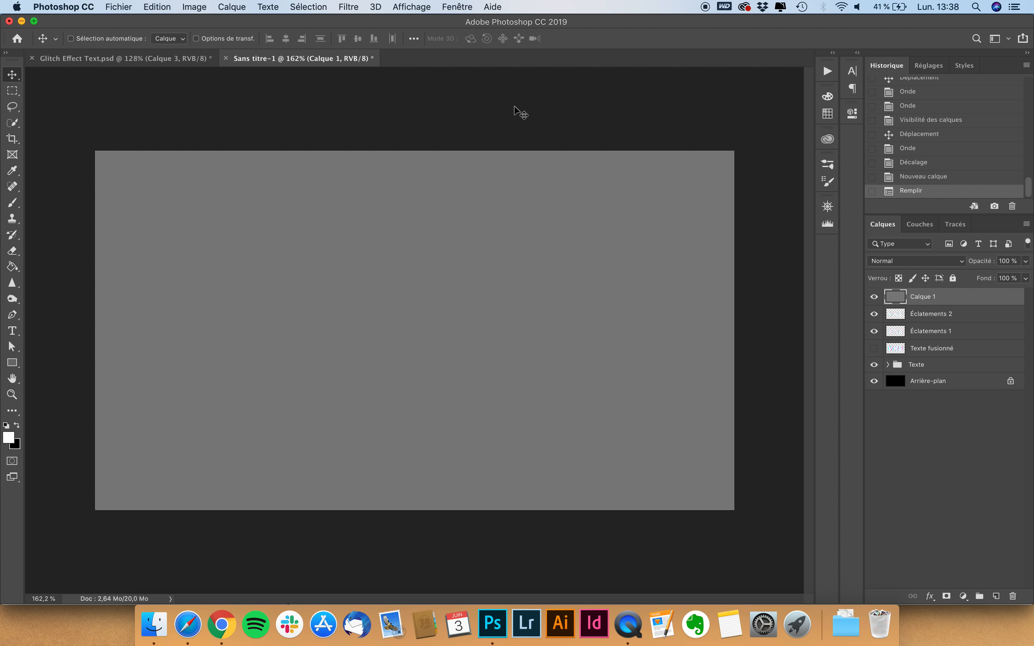
# Apply only the Motif de demi-teintes filter to the gray layer, with Taille 1, Contraste 0 and Type Segment, removing the extra gallery effect
pyautogui.click(345, 5)
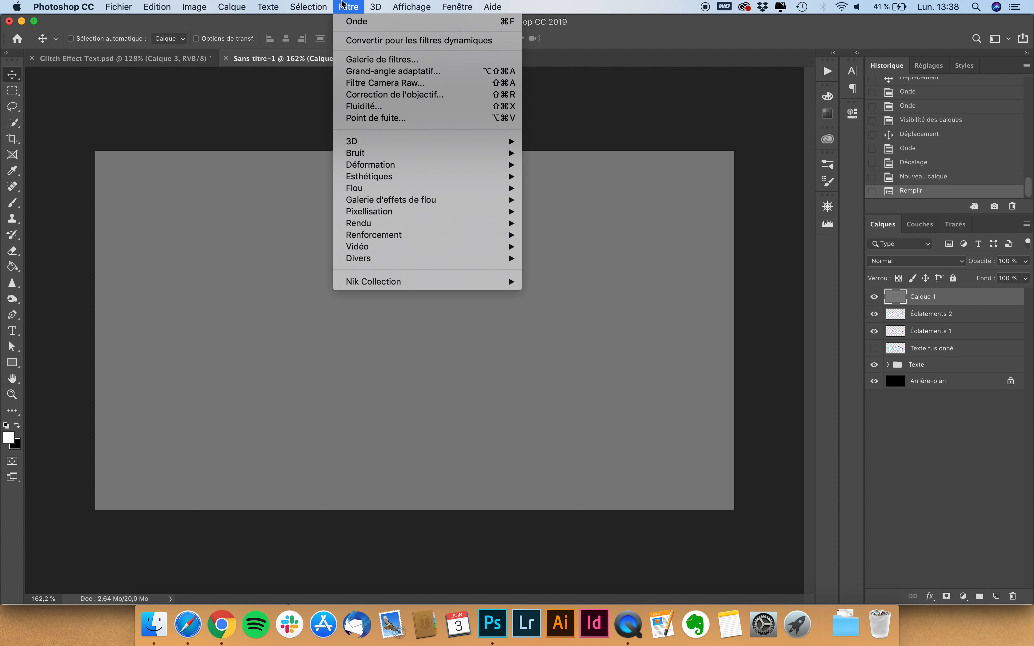
pyautogui.click(373, 63)
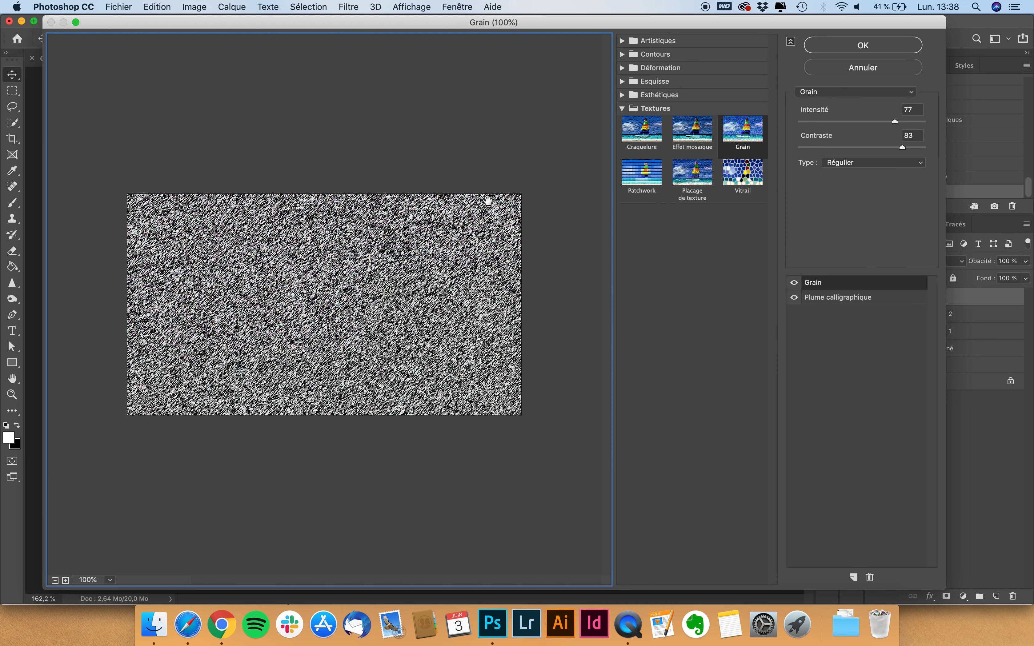
pyautogui.click(623, 95)
pyautogui.click(623, 82)
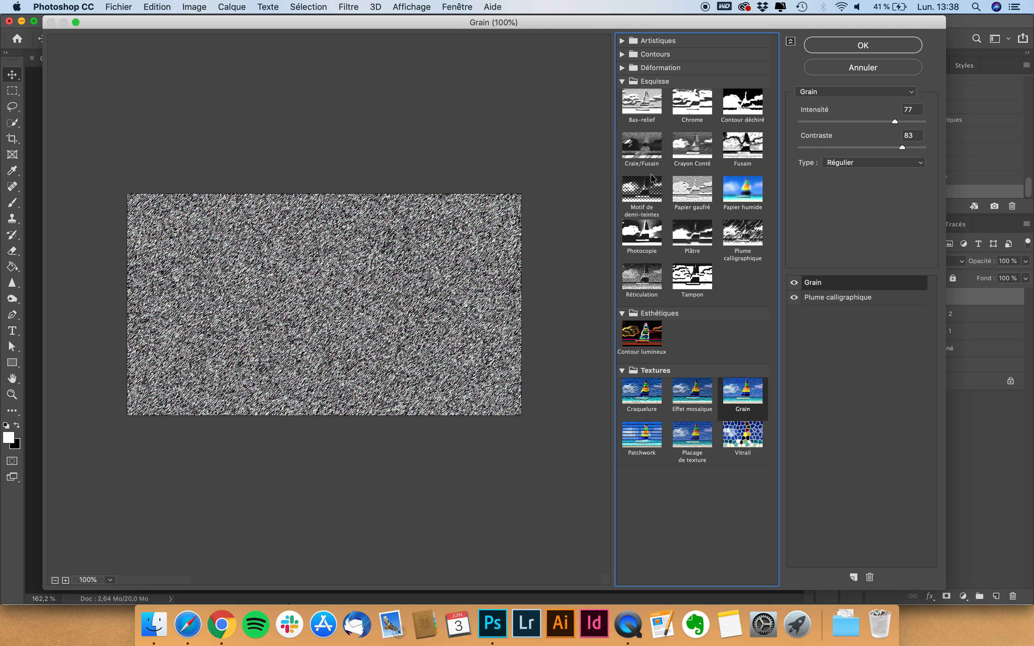
pyautogui.click(644, 194)
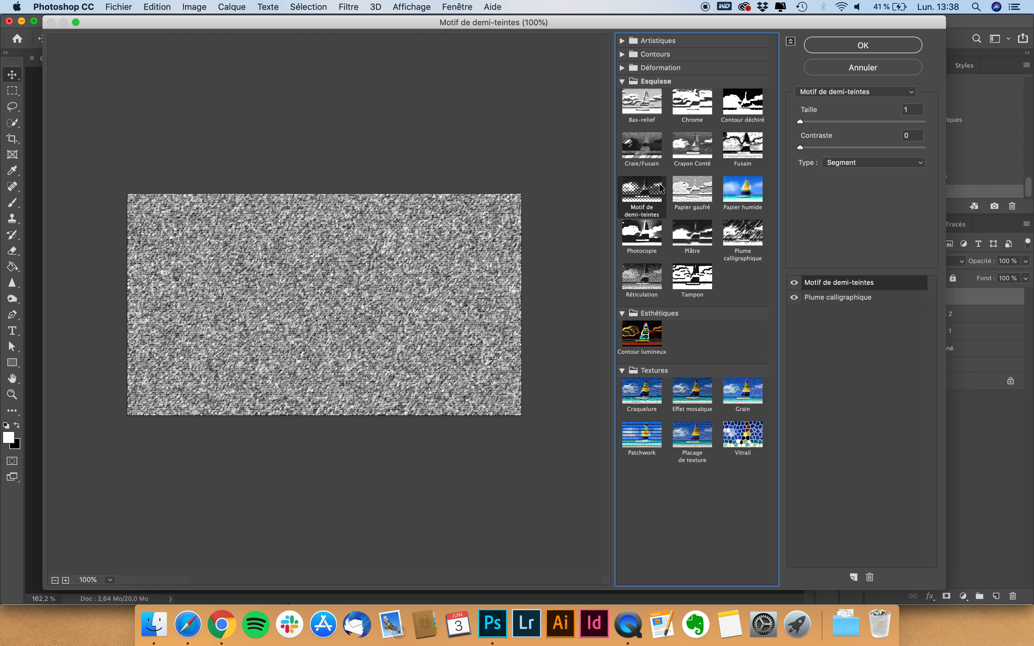
pyautogui.click(870, 577)
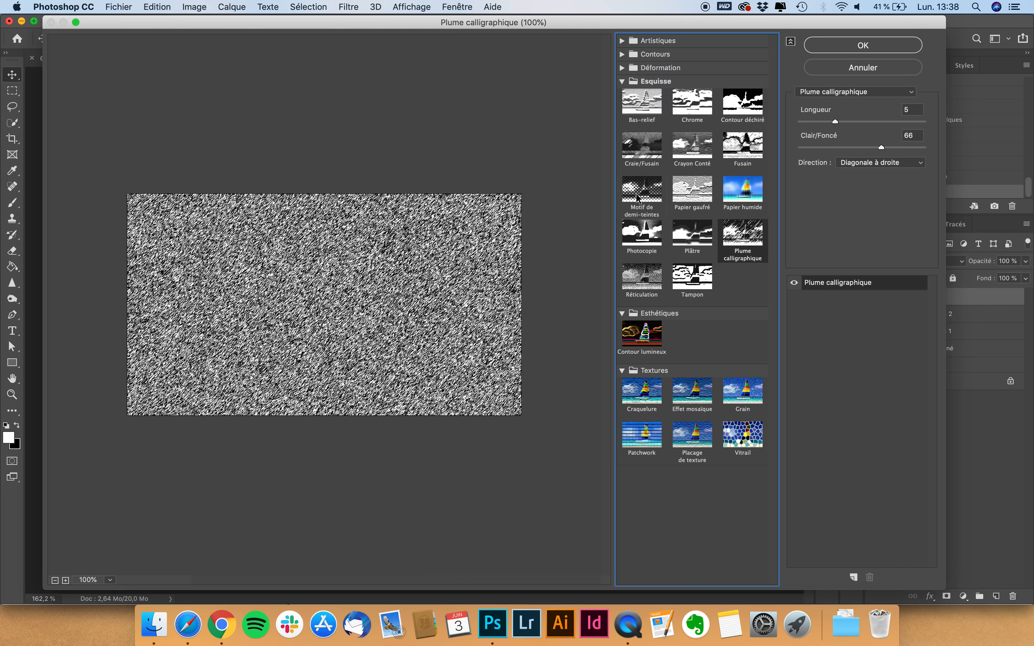
pyautogui.click(647, 193)
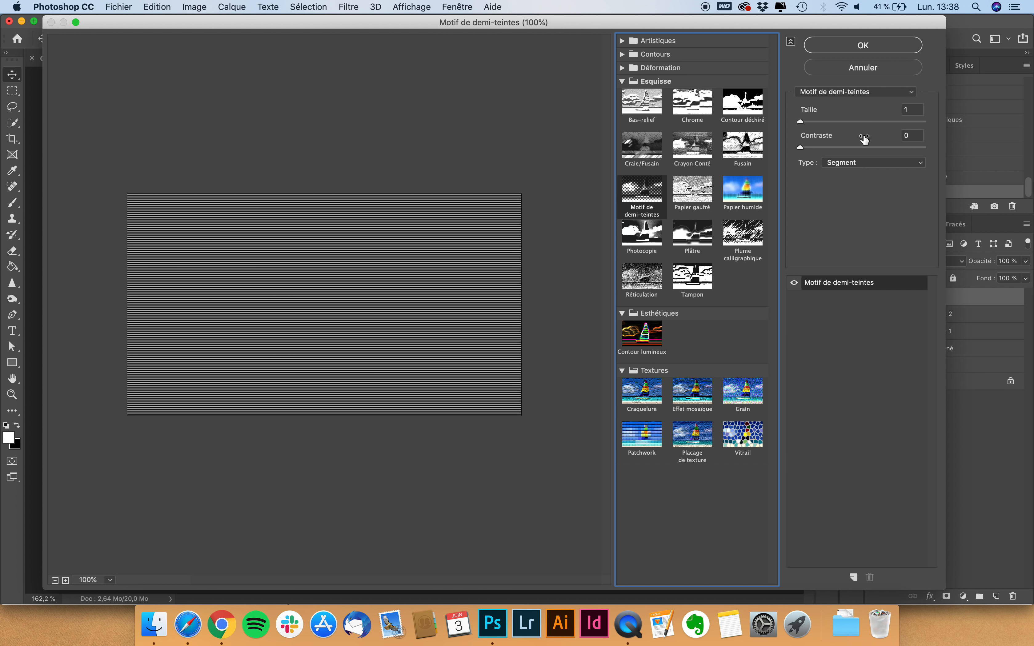
pyautogui.click(844, 164)
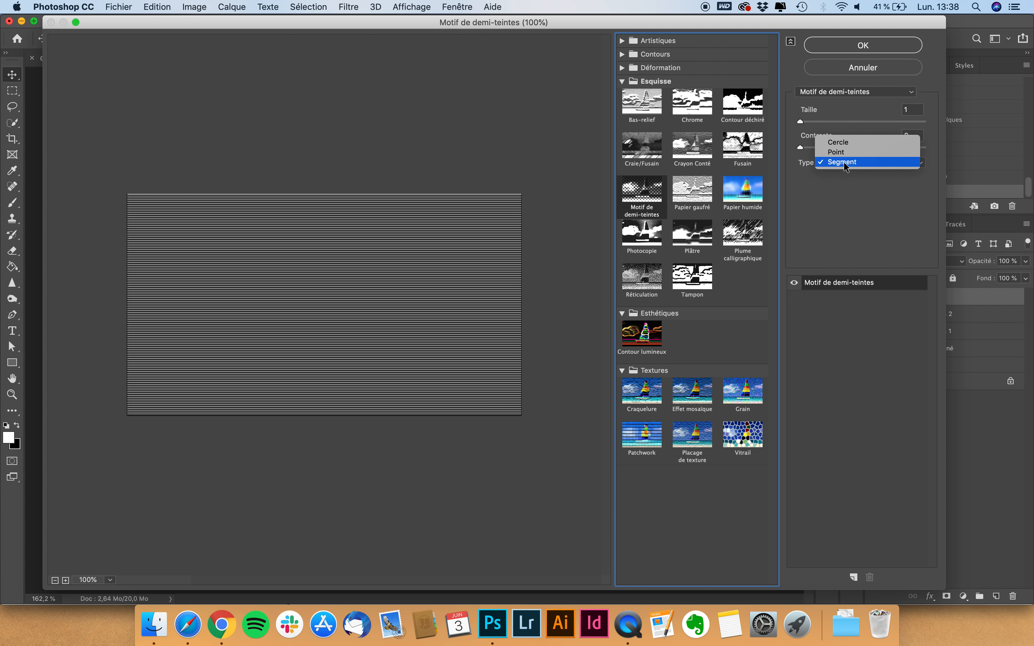
pyautogui.click(839, 163)
pyautogui.click(865, 45)
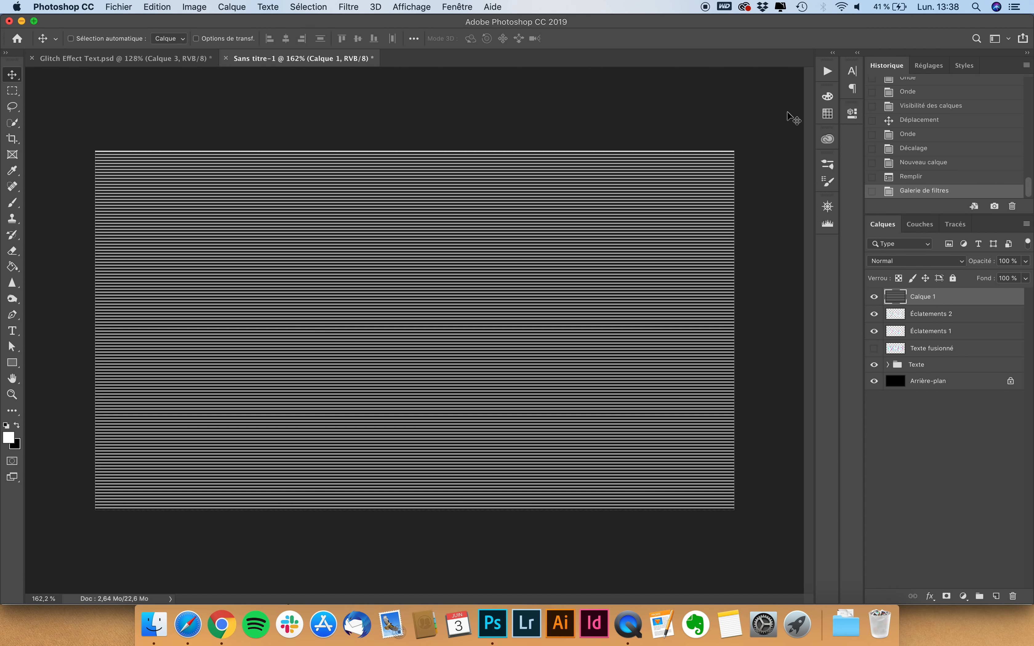
# Set the blending mode of the striped Calque 1 to Division and its opacity to 36 %
pyautogui.click(911, 261)
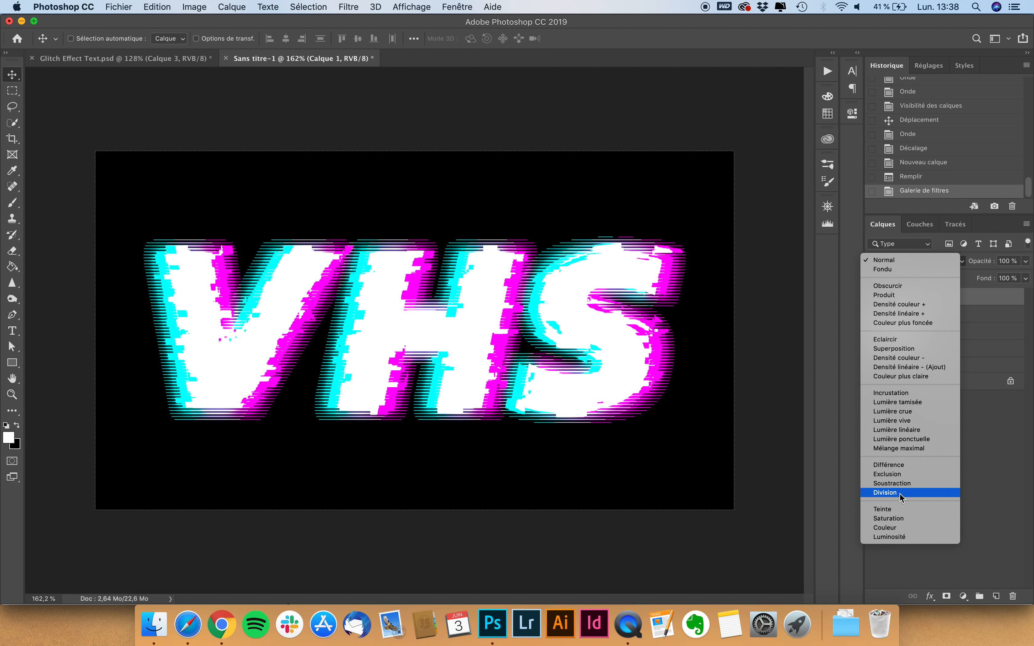
pyautogui.click(900, 492)
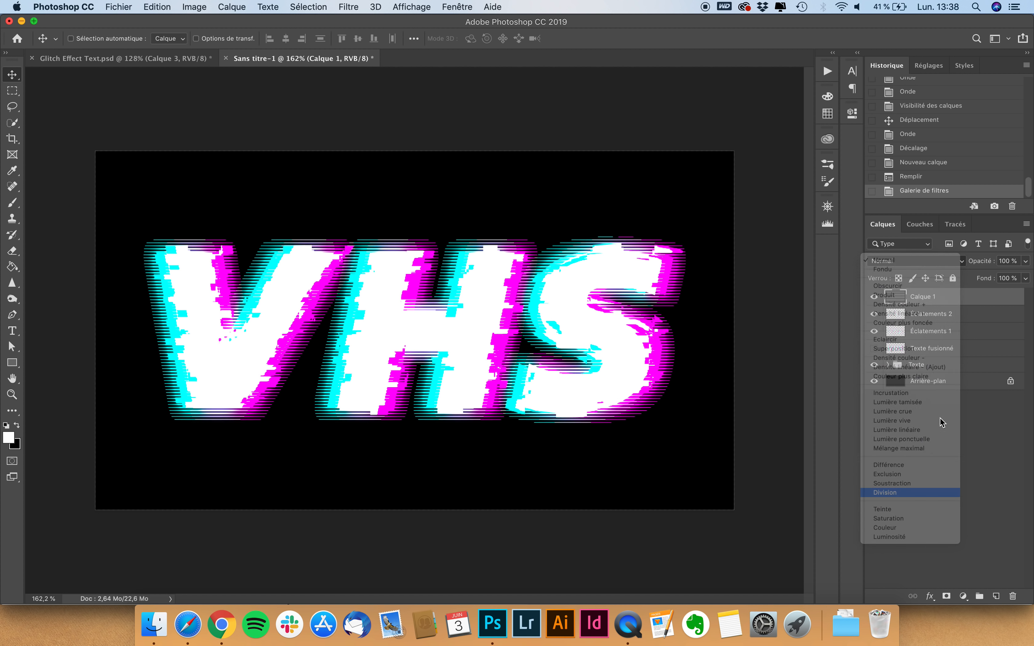
pyautogui.click(1025, 261)
pyautogui.click(996, 277)
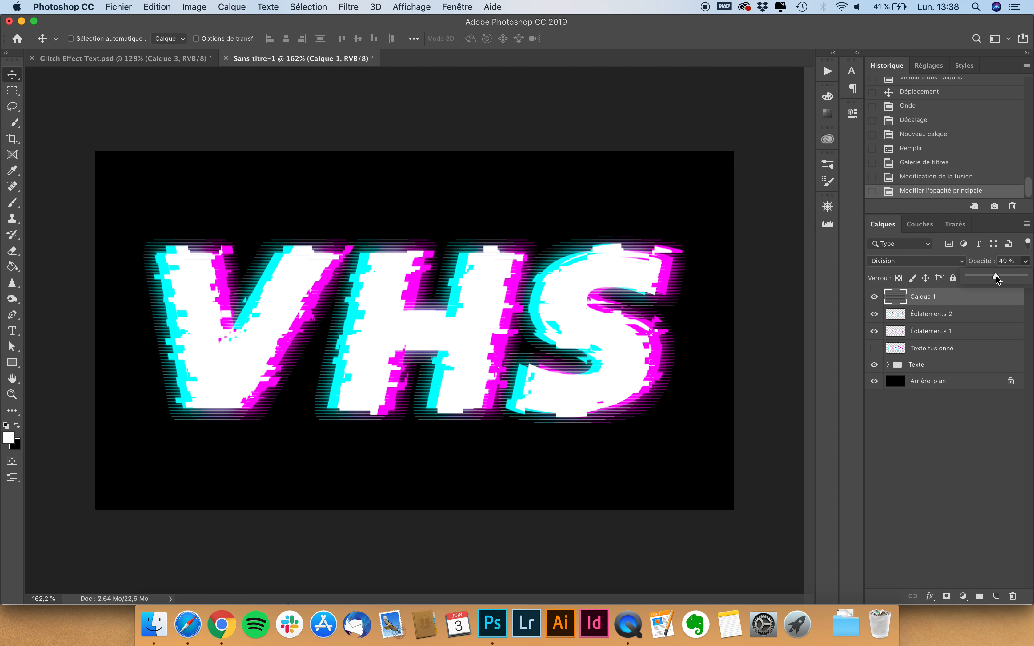
pyautogui.moveTo(978, 279); pyautogui.dragTo(990, 278)
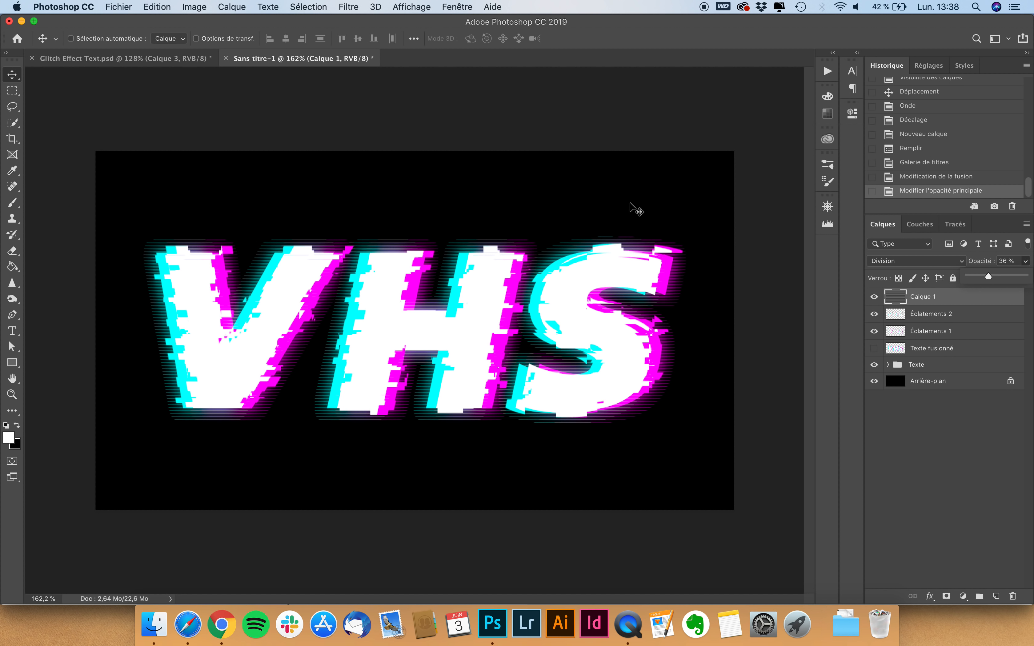
# Check the settings of the Motif demi teinte + division layer in Glitch Effect Text.psd and return to the Sans titre-1 document
pyautogui.click(136, 58)
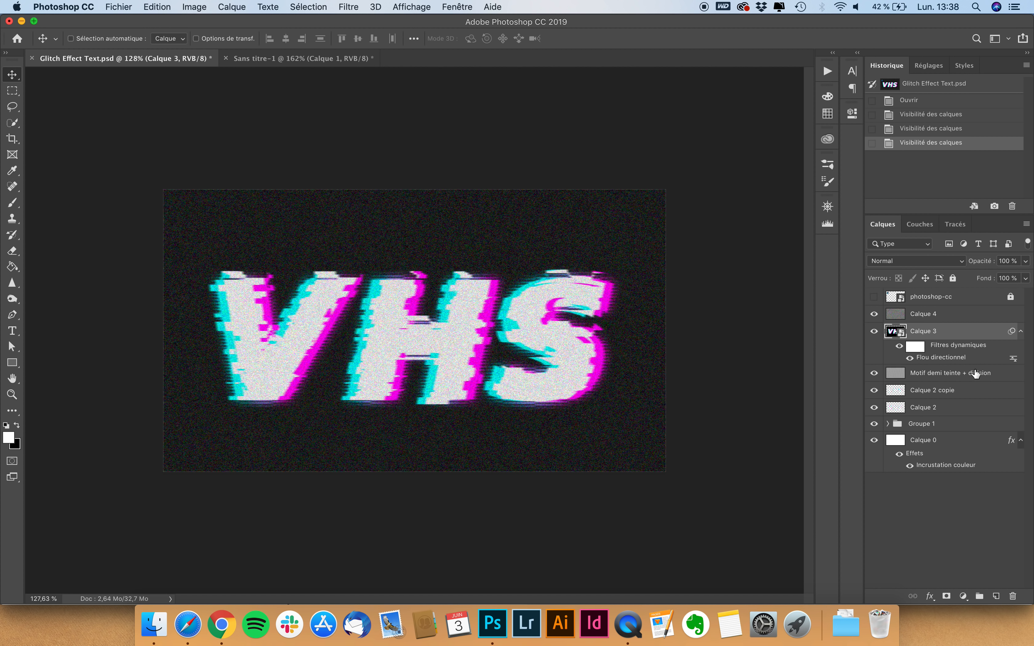
pyautogui.click(943, 374)
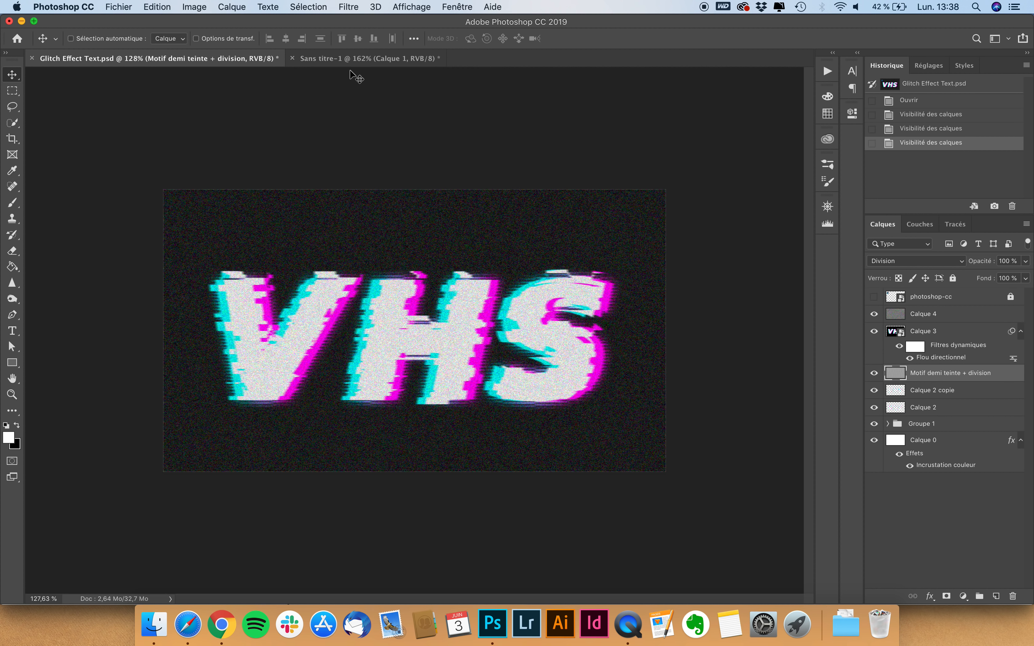
pyautogui.click(358, 58)
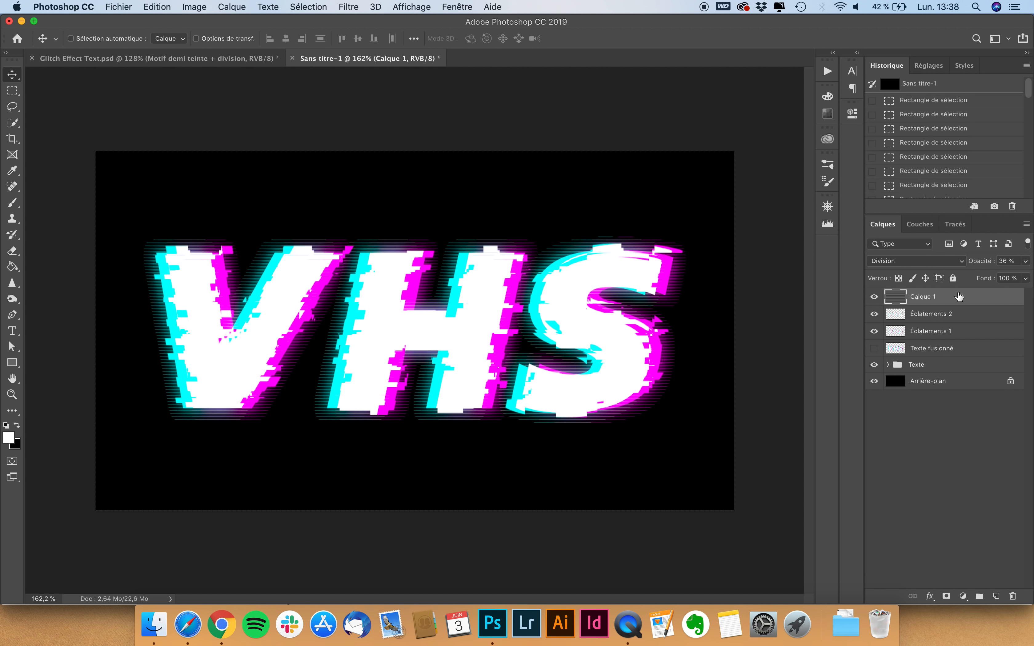
# Try Calque 1 just above Arrière-plan, undo the reordering, and set the layer's opacity to 30 %
pyautogui.moveTo(938, 299); pyautogui.dragTo(936, 378)
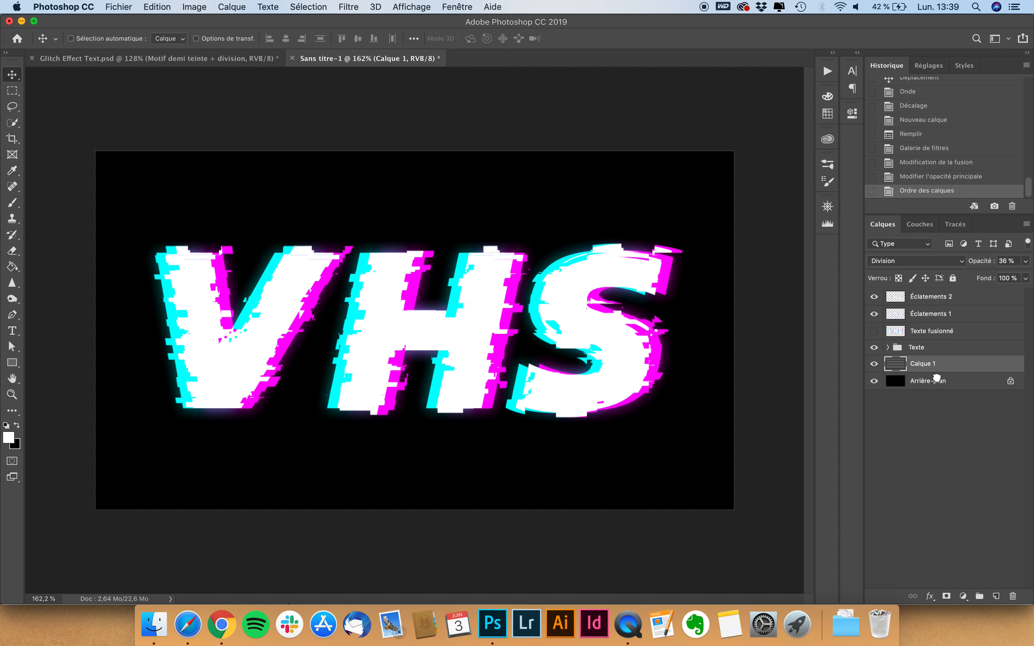
pyautogui.press('super+z')
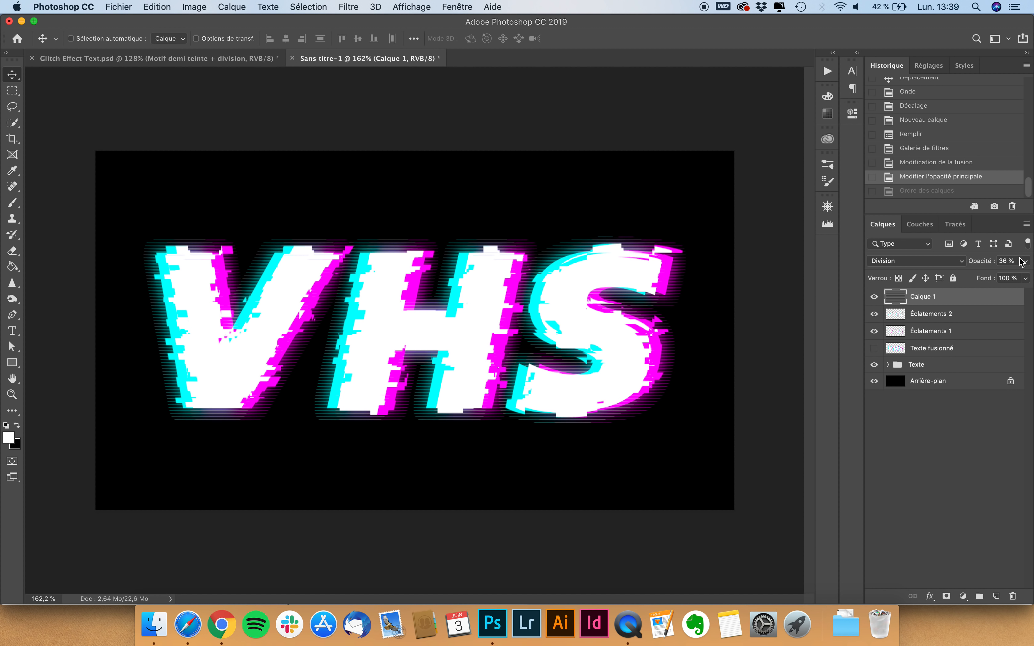
pyautogui.click(1008, 261)
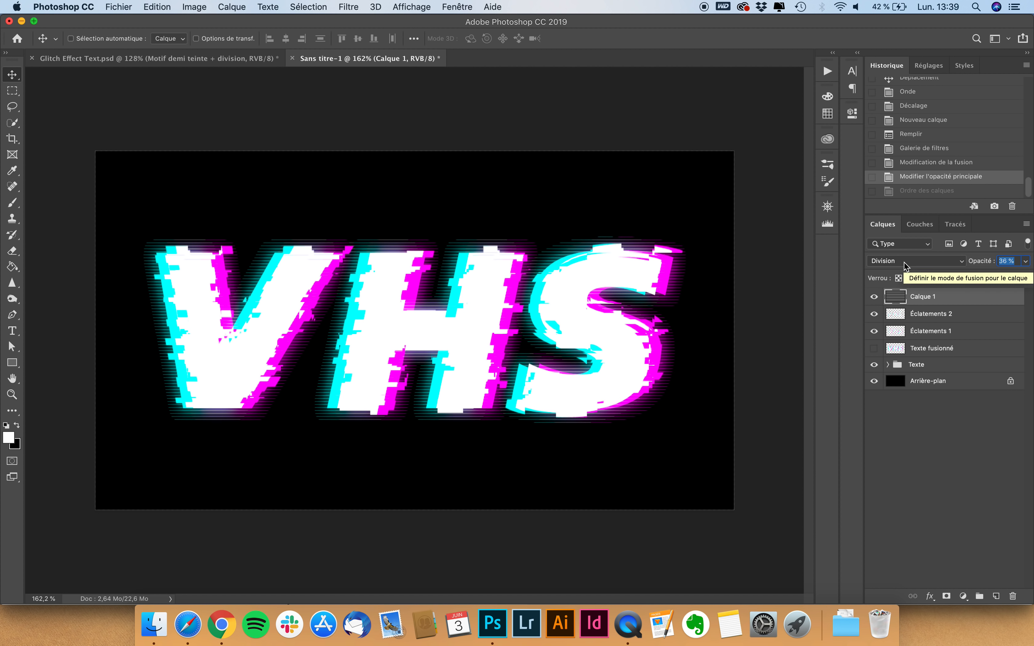
pyautogui.write('50')
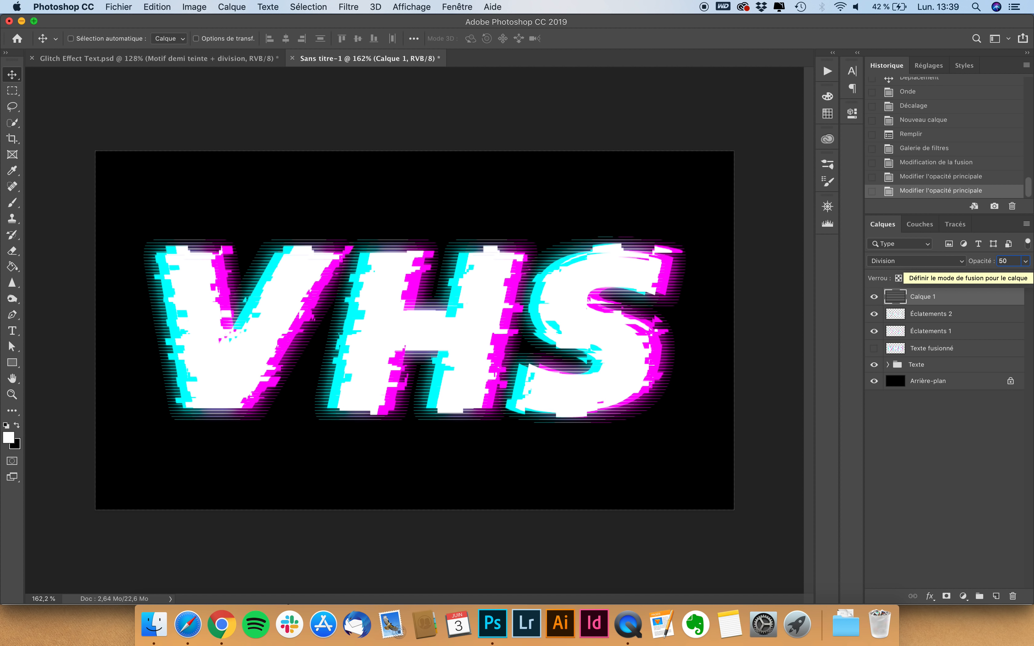
pyautogui.press('BackSpace')
pyautogui.press('BackSpace')
pyautogui.write('30')
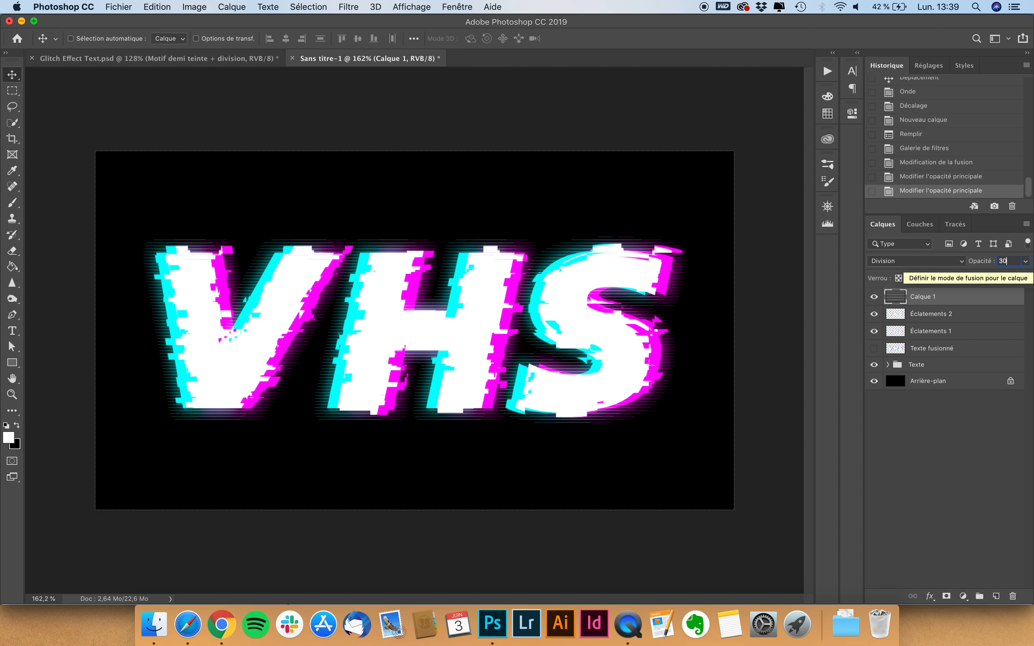
pyautogui.press('Return')
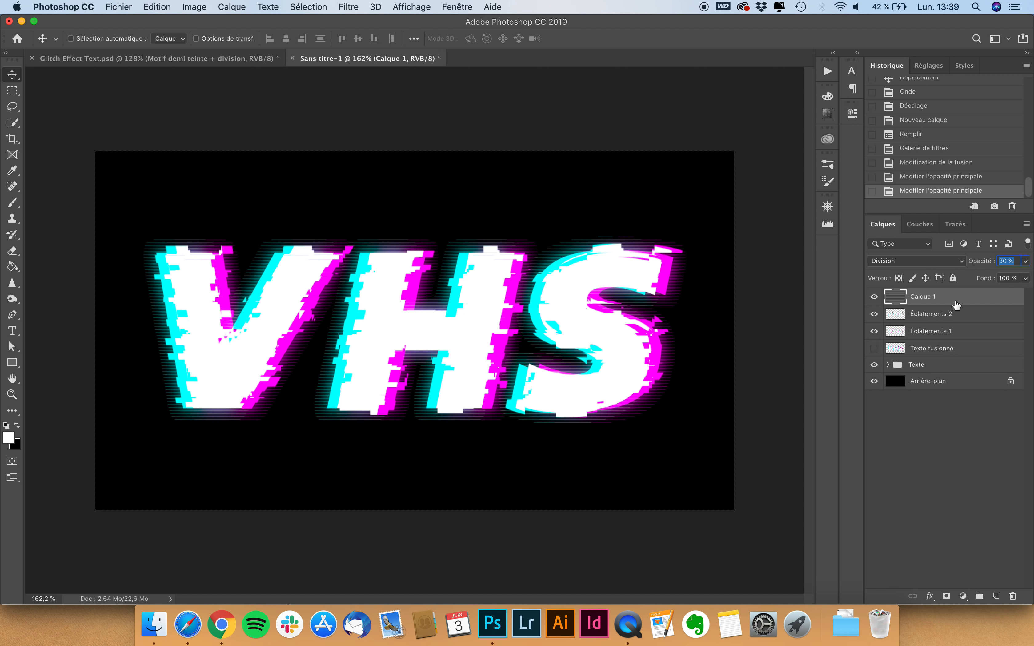
# Stamp all visible layers of Sans titre-1 into a new layer on top and rename the striped Calque 1 as Bandes
pyautogui.click(227, 60)
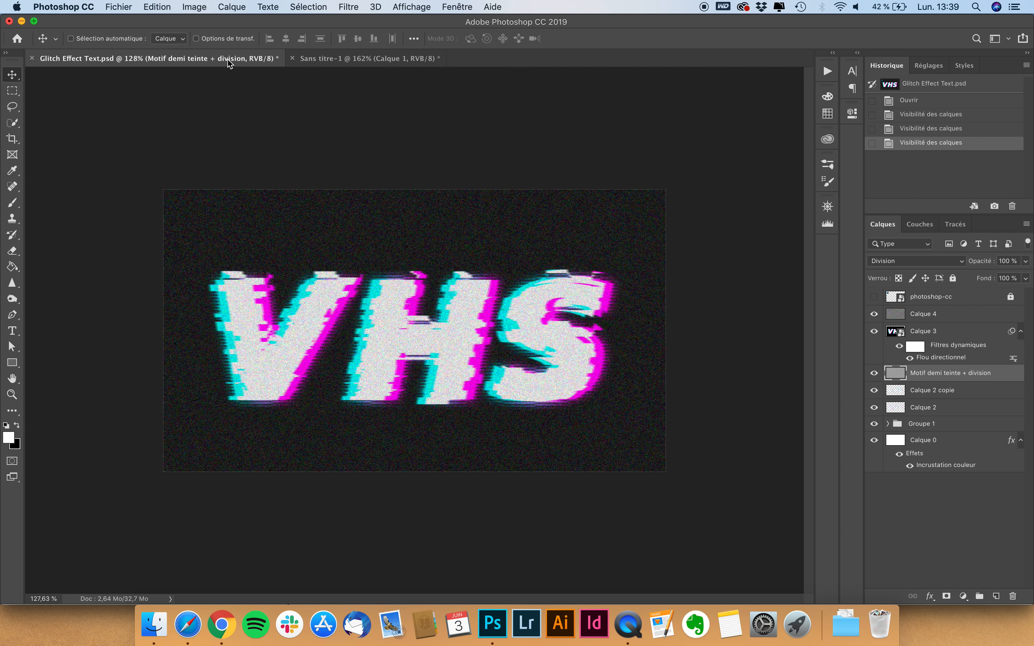
pyautogui.click(381, 60)
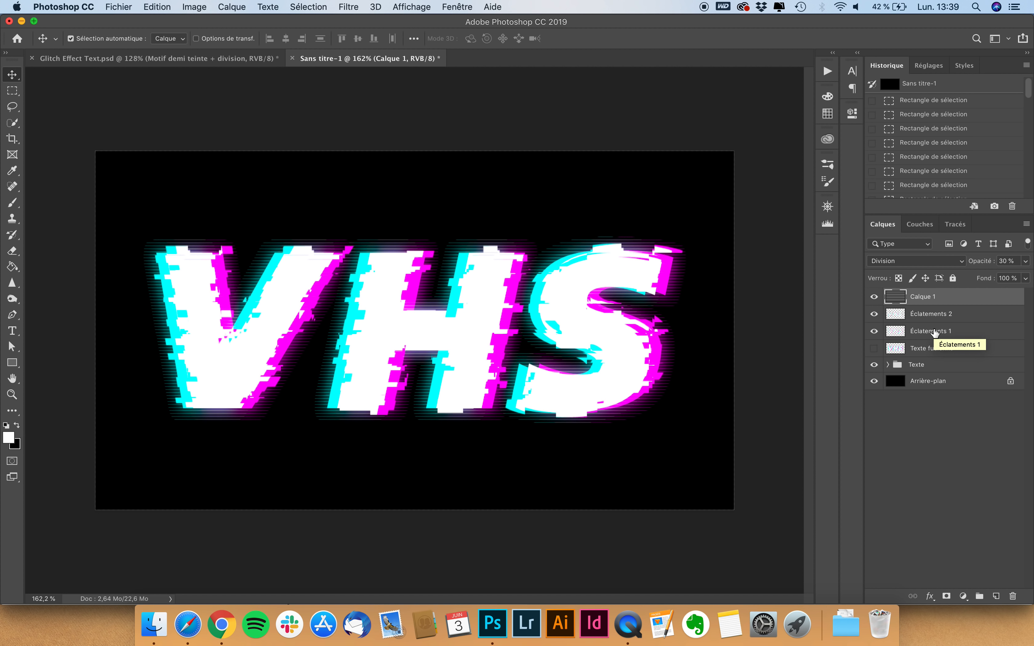
pyautogui.press('super+alt+shift+e')
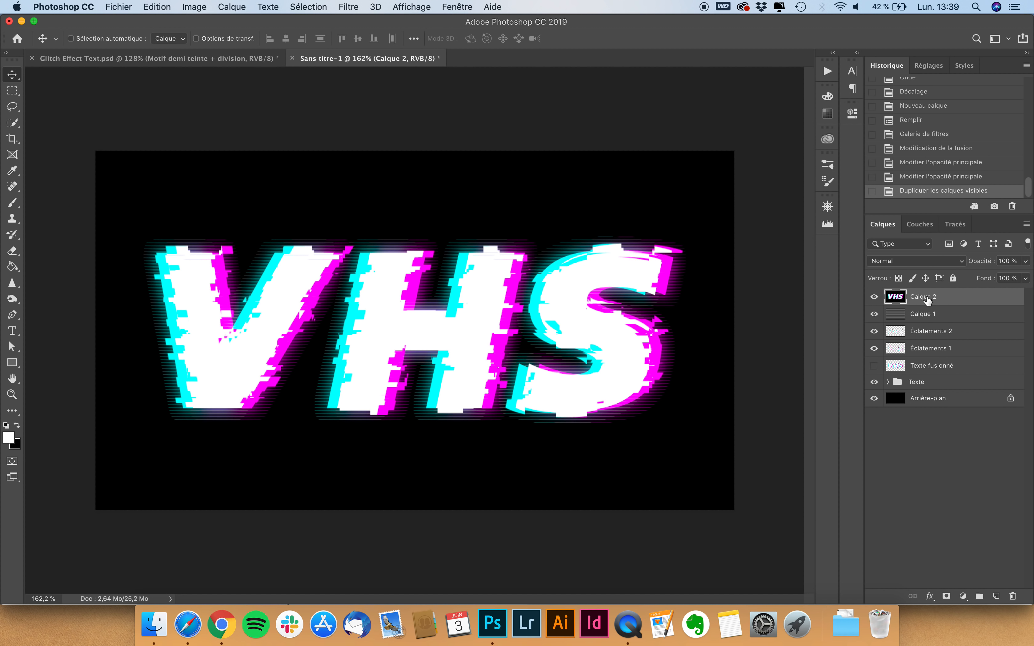
pyautogui.doubleClick(928, 314)
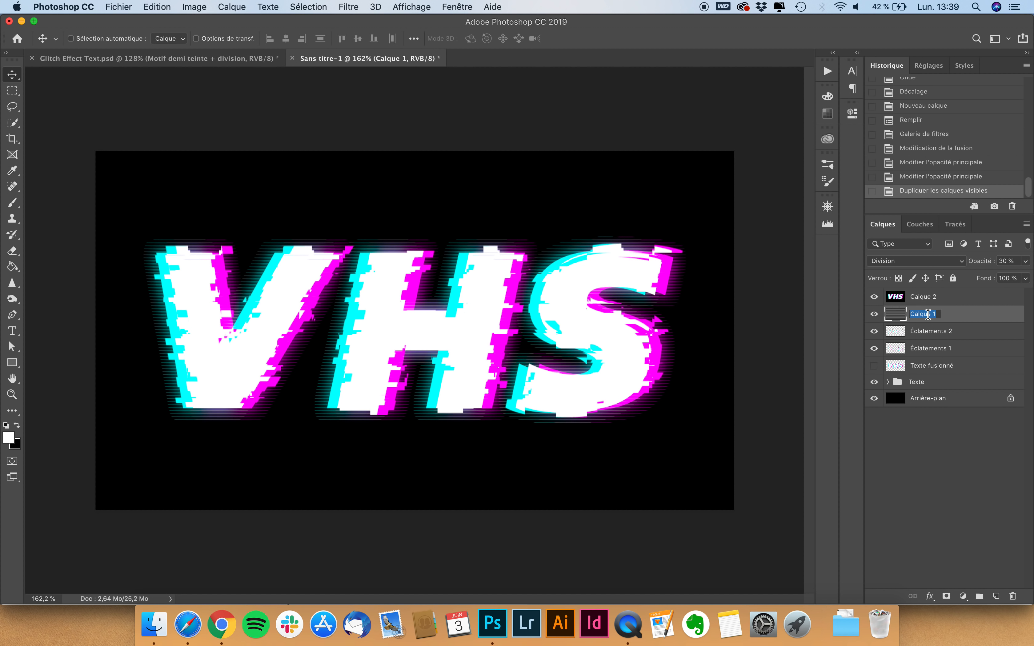
pyautogui.write('Bandes')
pyautogui.press('Return')
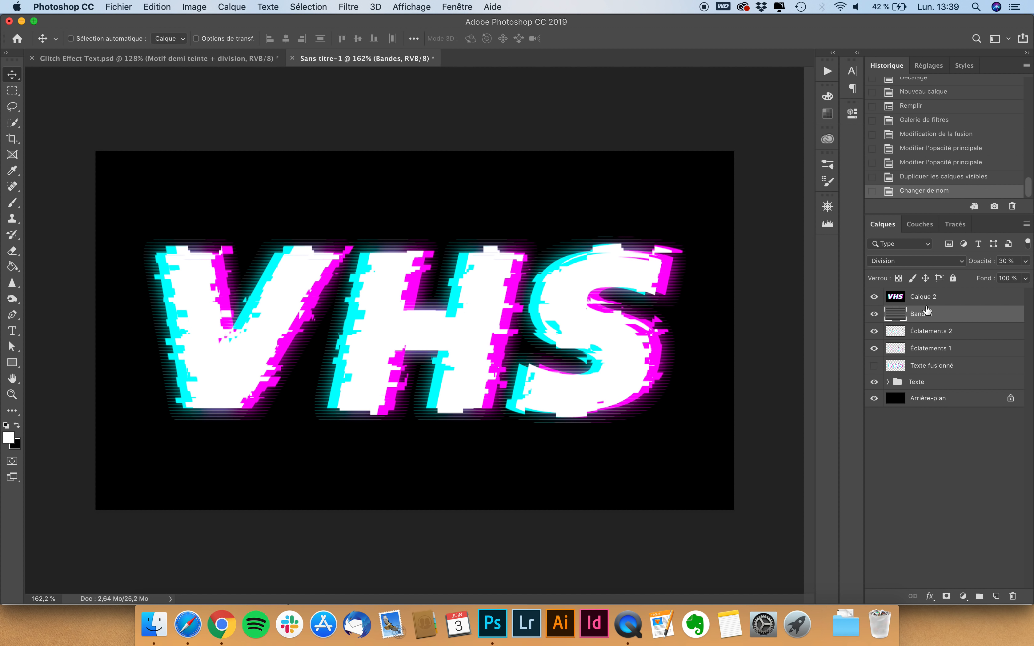
# Rename the merged Calque 2 as Flou and convert it to a smart object
pyautogui.click(923, 298)
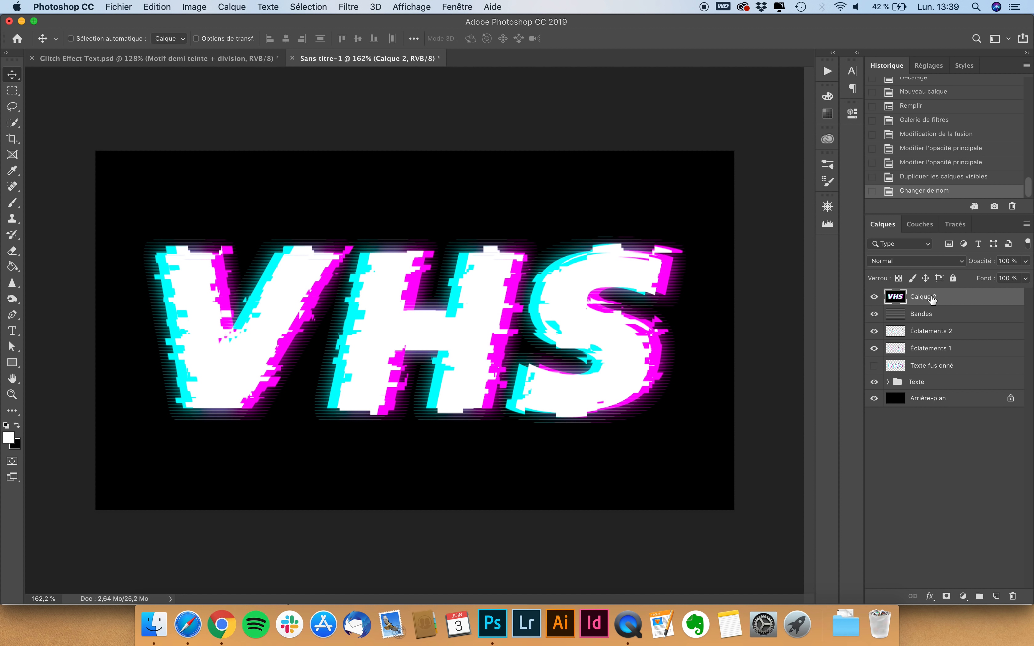
pyautogui.doubleClick(923, 298)
pyautogui.write('Flou')
pyautogui.press('Return')
pyautogui.rightClick(941, 294)
pyautogui.click(878, 237)
pyautogui.rightClick(915, 298)
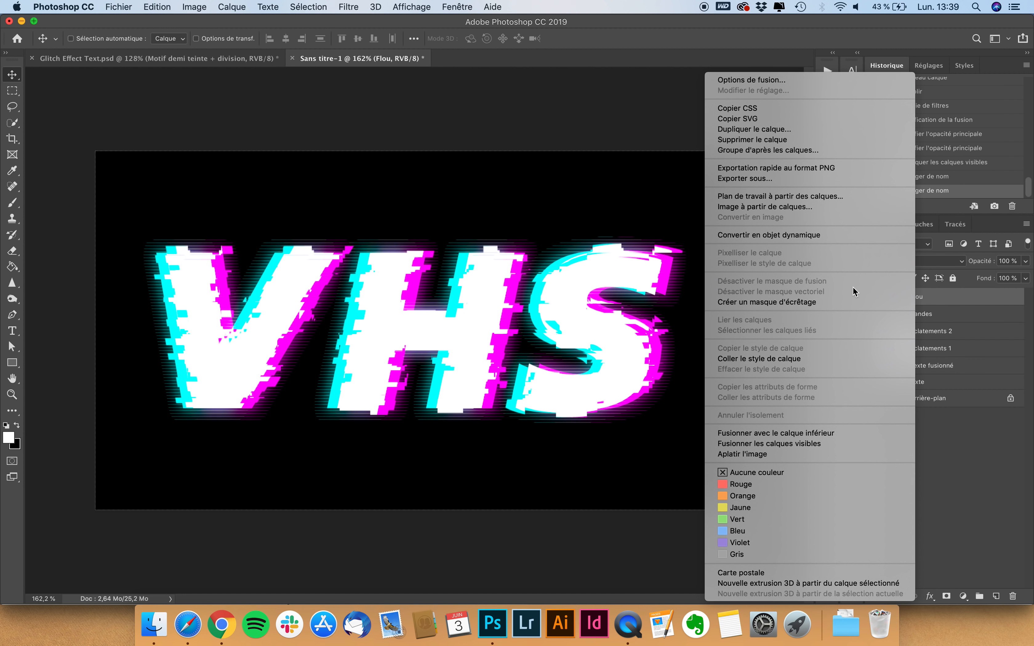
pyautogui.click(798, 236)
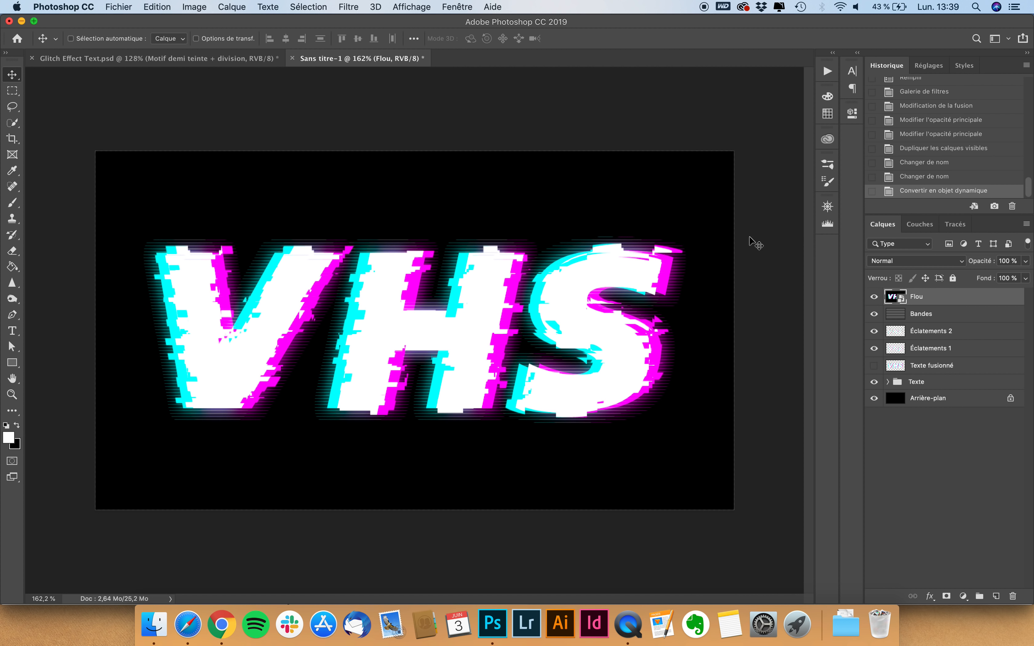
# Apply the Flou directionnel filter to the Flou layer with an angle of 0° and a distance of 8 pixels
pyautogui.click(353, 5)
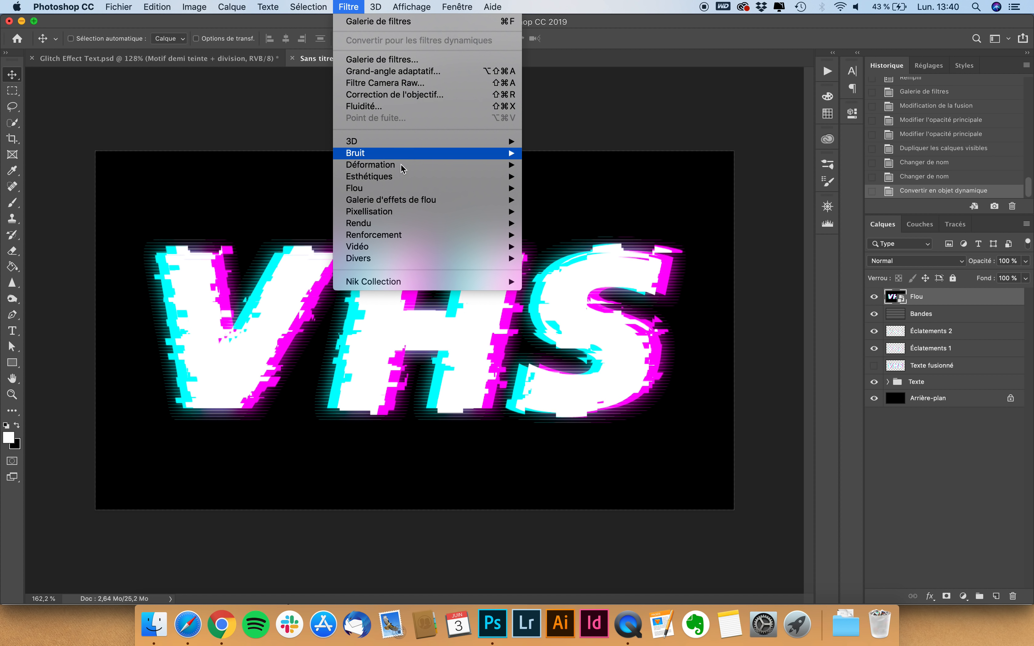
pyautogui.moveTo(470, 188)
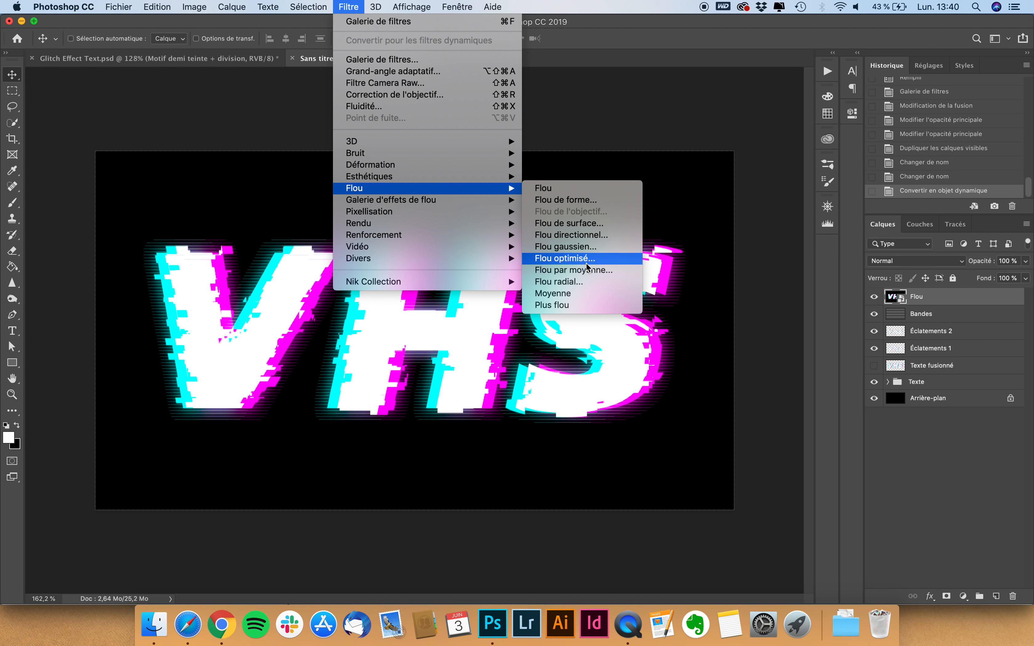
pyautogui.click(587, 236)
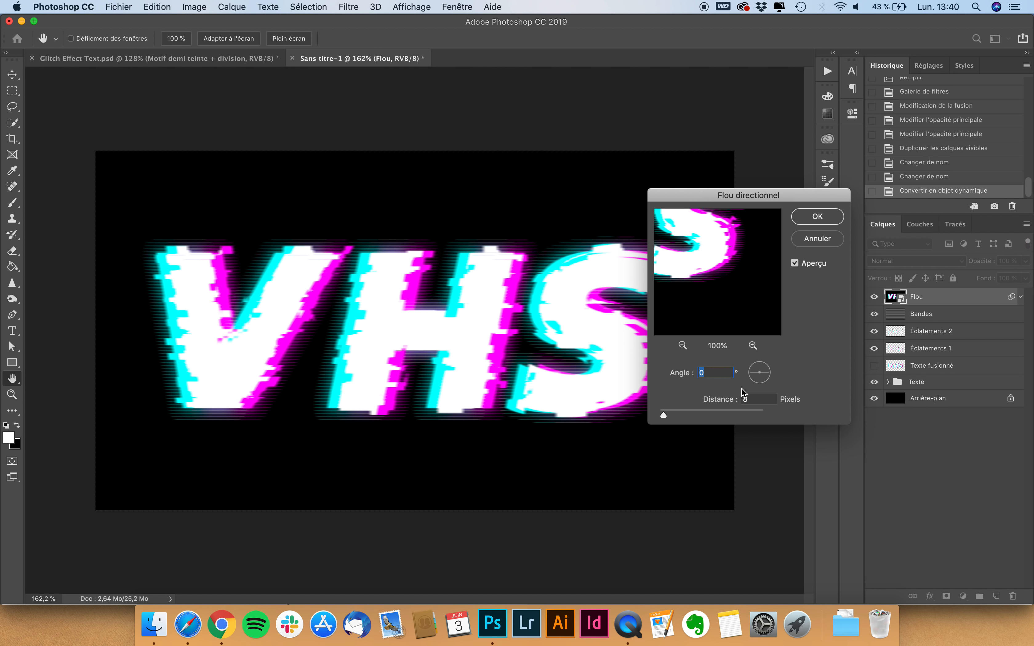
pyautogui.click(756, 399)
pyautogui.click(795, 264)
pyautogui.click(796, 264)
pyautogui.click(817, 217)
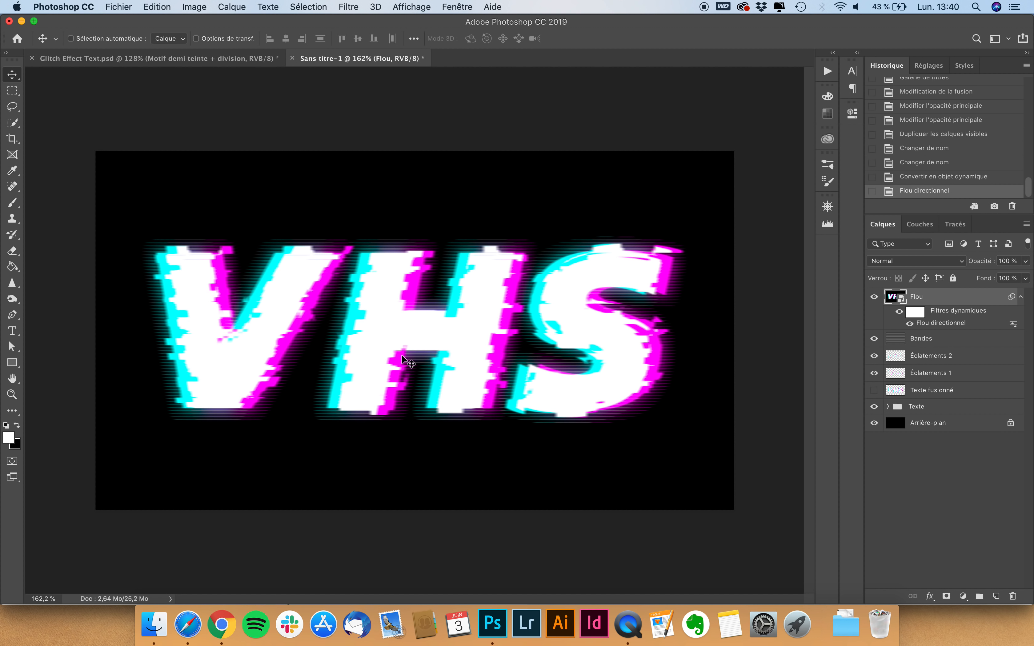
# Review the Flou directionnel smart filter's settings on the Flou layer, keeping its angle and distance
pyautogui.press('super+0')
pyautogui.press('v')
pyautogui.scroll(3, 477, 305)
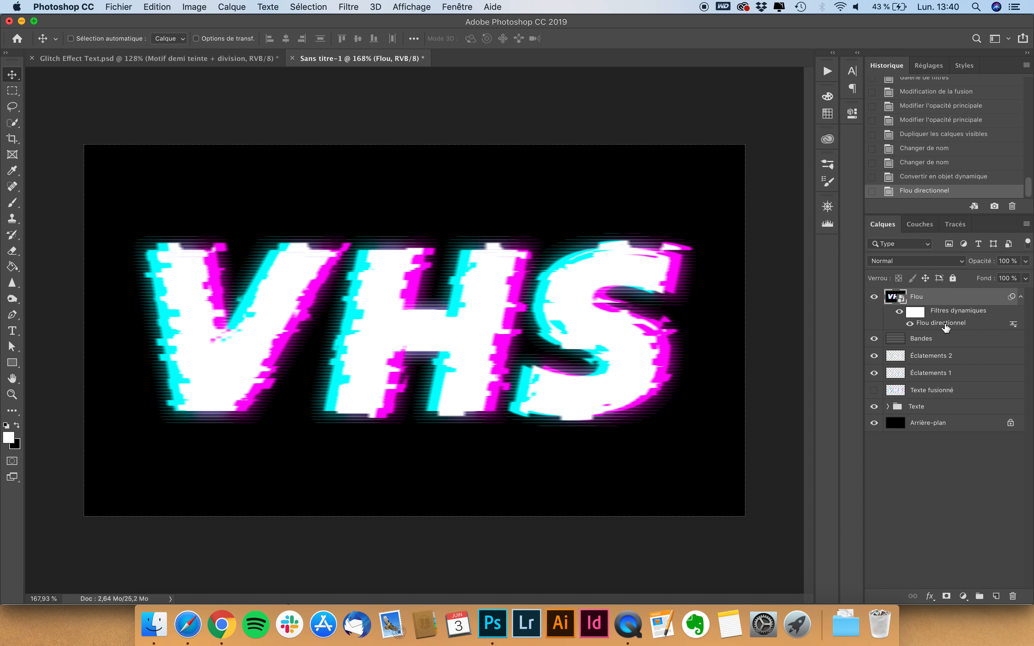
pyautogui.doubleClick(944, 324)
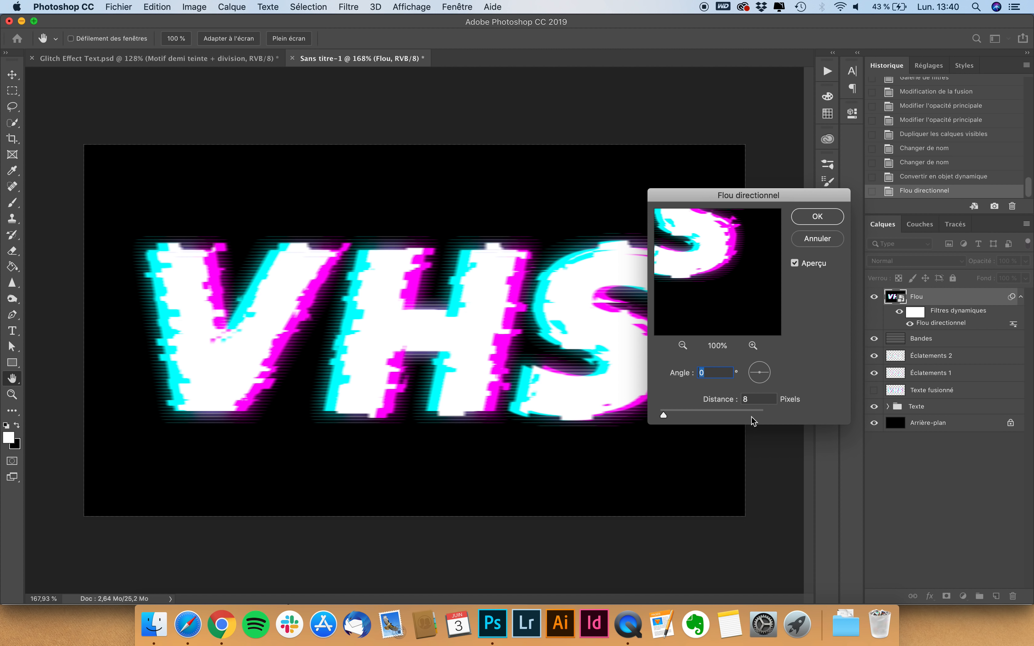
pyautogui.click(818, 216)
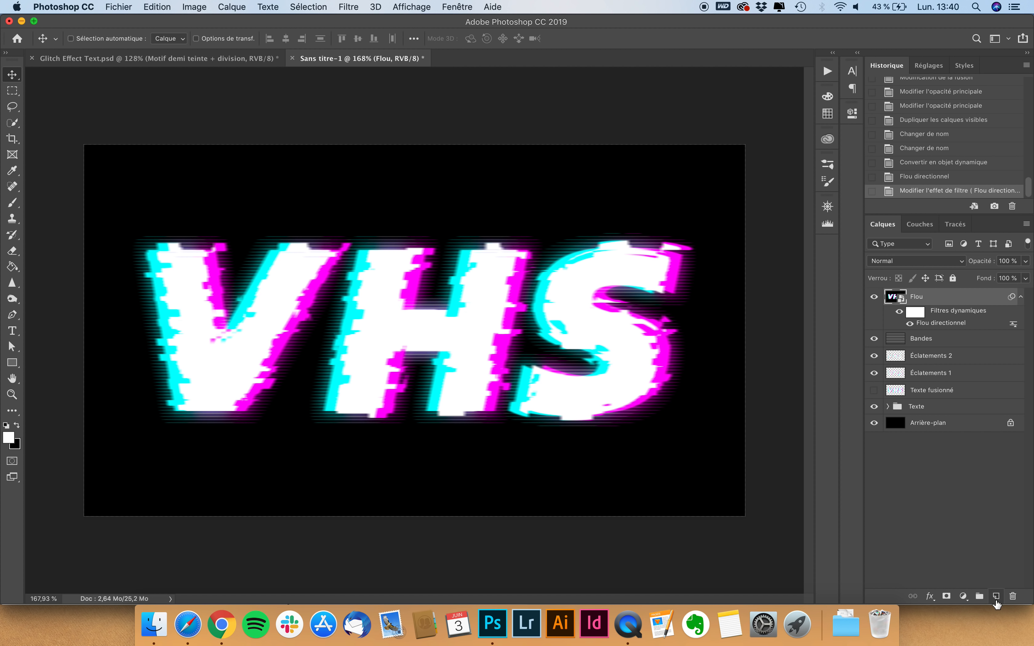
# Create a new empty layer above Flou and name it Bruit
pyautogui.click(996, 598)
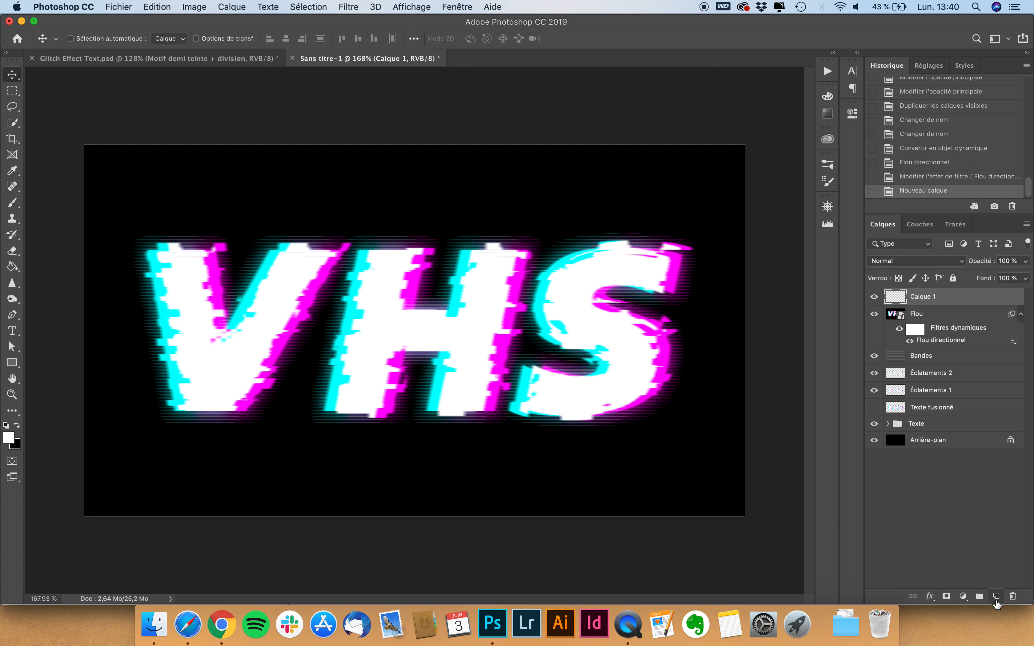
pyautogui.click(350, 6)
pyautogui.click(351, 5)
pyautogui.doubleClick(926, 297)
pyautogui.write('Bruit')
pyautogui.press('Return')
# Try to apply the Ajout de bruit filter to the empty Bruit layer
pyautogui.click(352, 5)
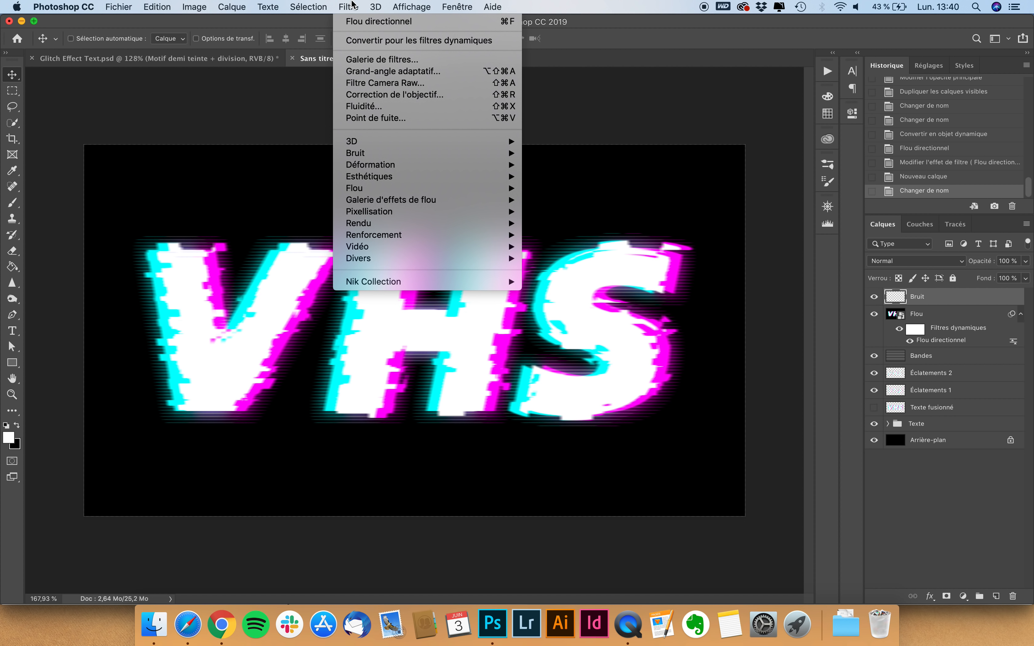
pyautogui.moveTo(392, 153)
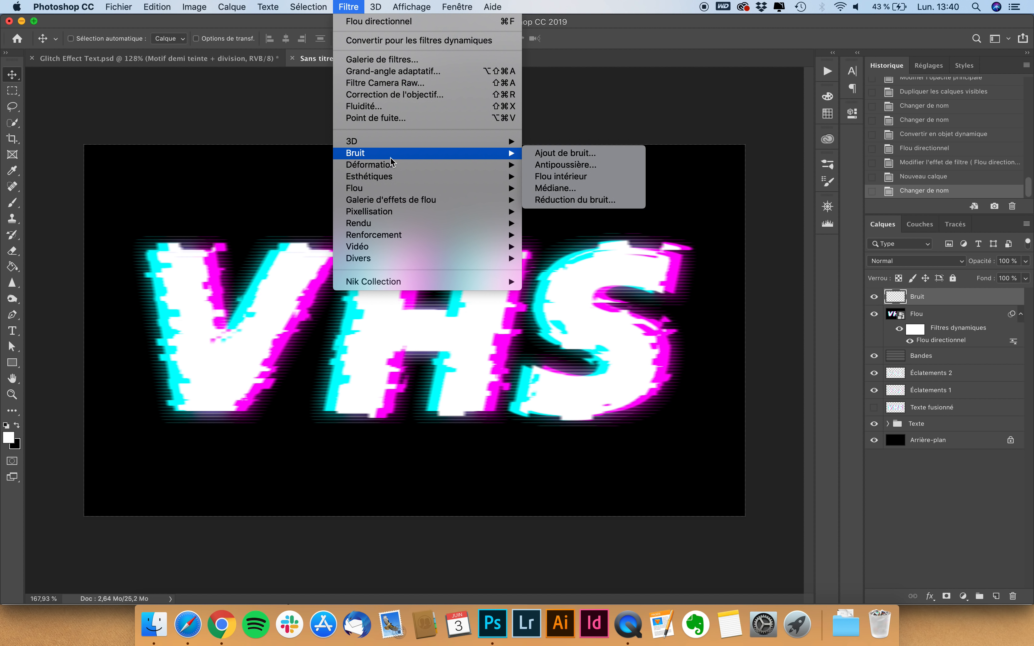
pyautogui.click(547, 154)
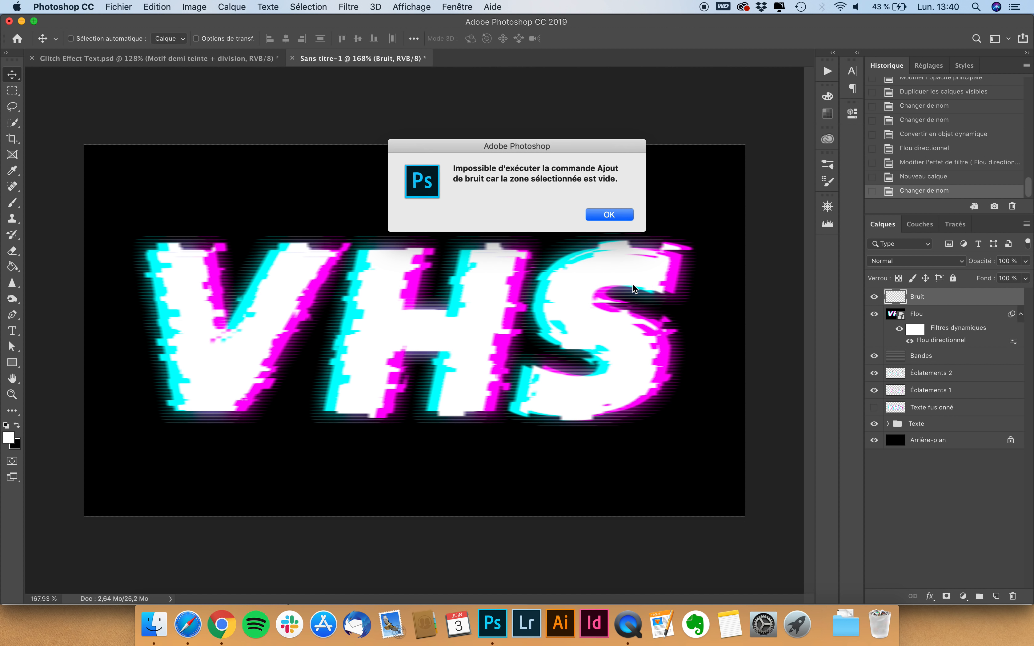
pyautogui.click(597, 214)
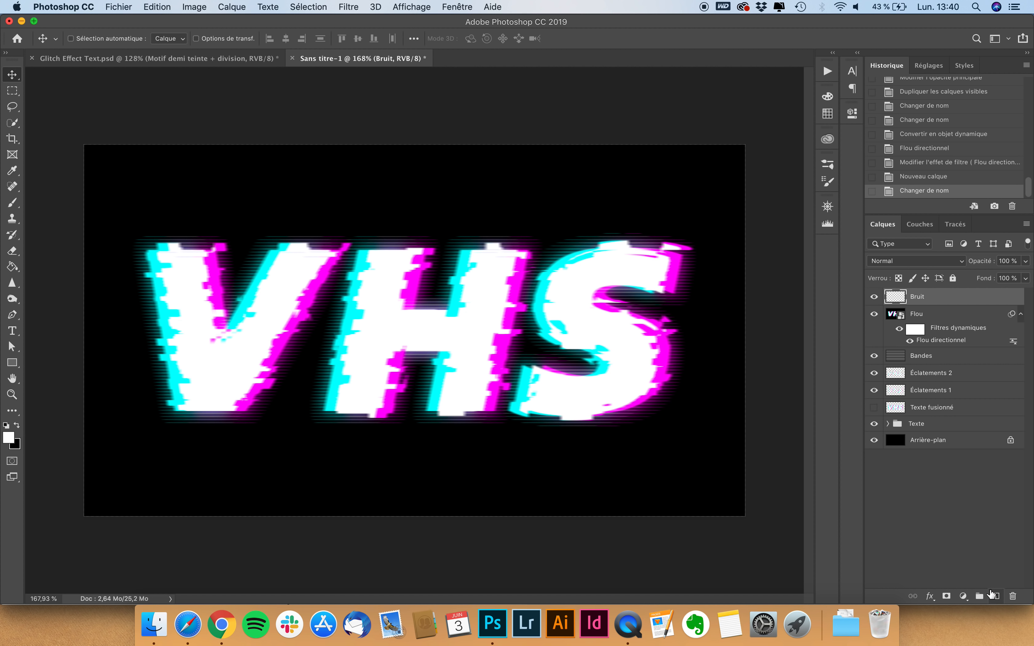
# Fill the Bruit layer with 50% gris in Normal mode at 100 % opacity
pyautogui.click(167, 5)
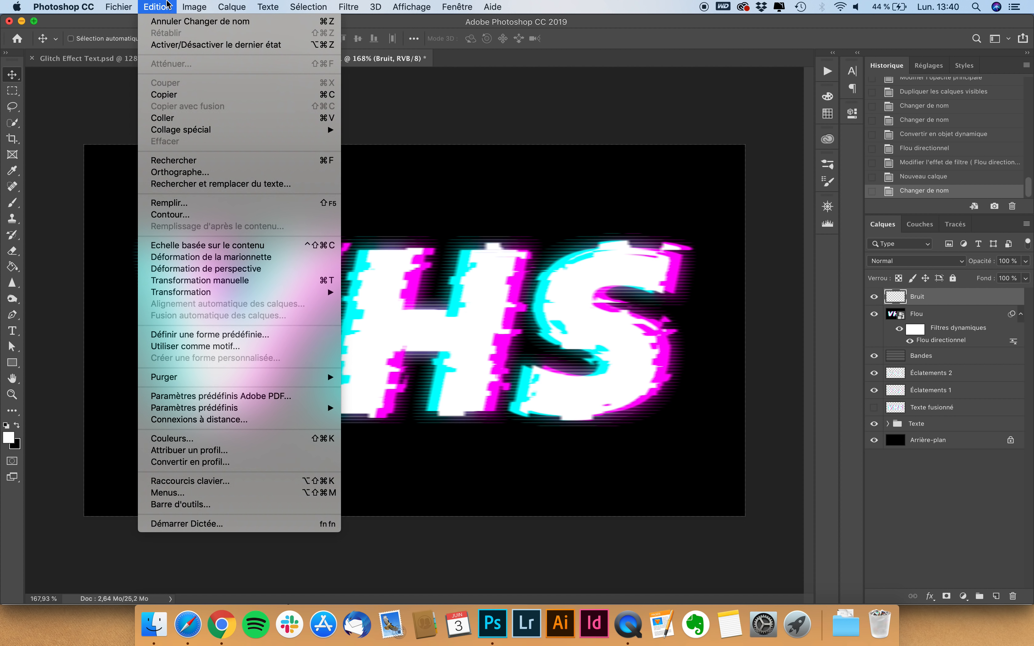
pyautogui.click(171, 202)
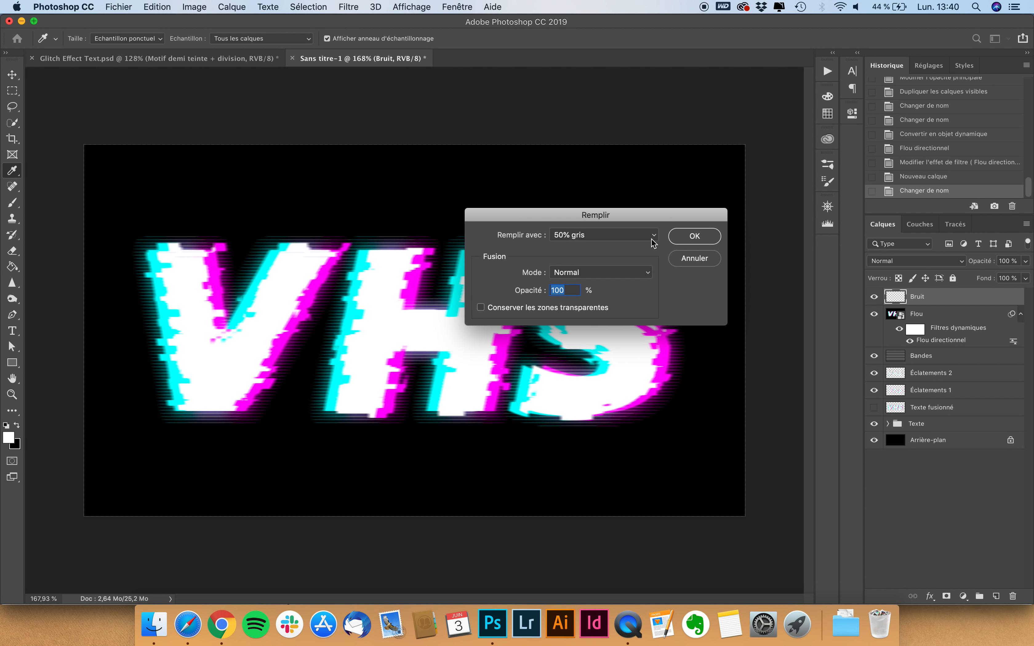
pyautogui.click(695, 236)
pyautogui.press('v')
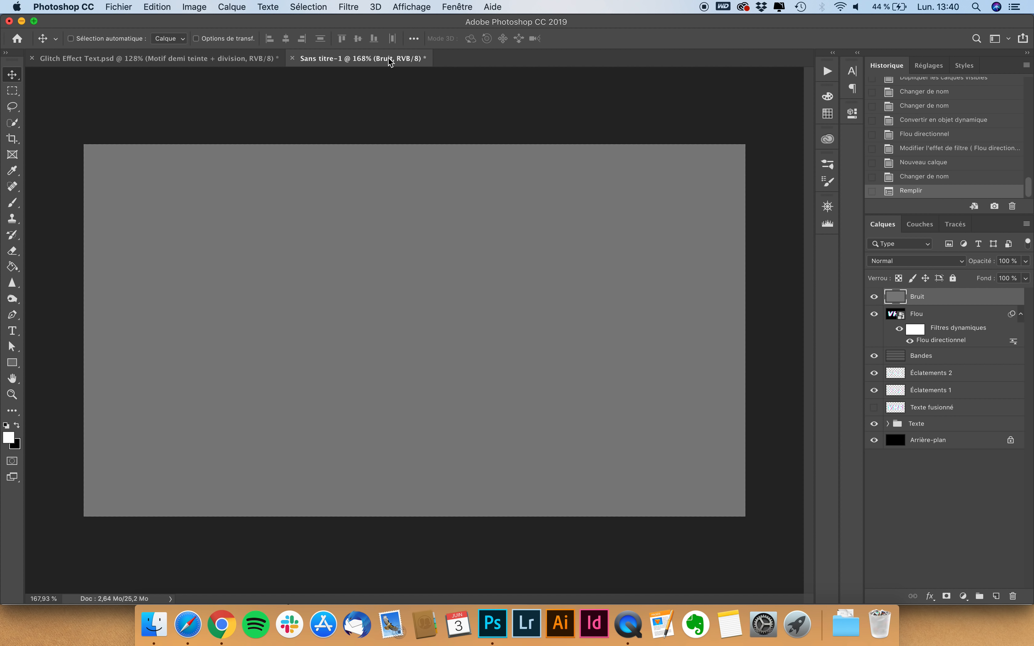
# Apply the Ajout de bruit filter to the gray Bruit layer with Quantité 131,83 %, Uniforme distribution and Monochromatique off
pyautogui.click(349, 7)
pyautogui.moveTo(383, 154)
pyautogui.click(595, 154)
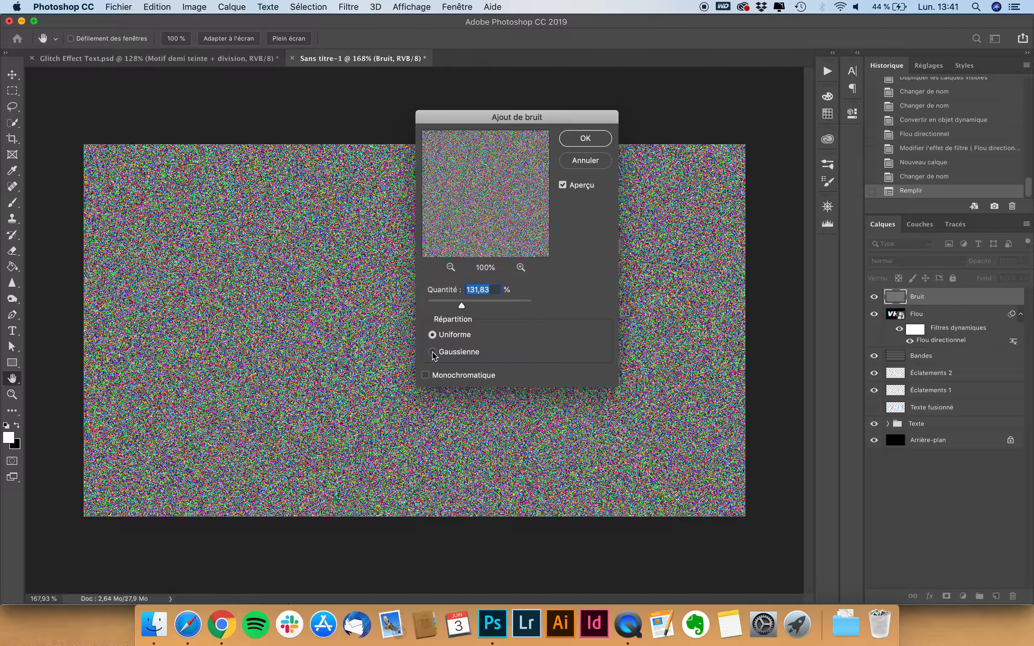
pyautogui.click(426, 376)
pyautogui.click(426, 376)
pyautogui.click(584, 138)
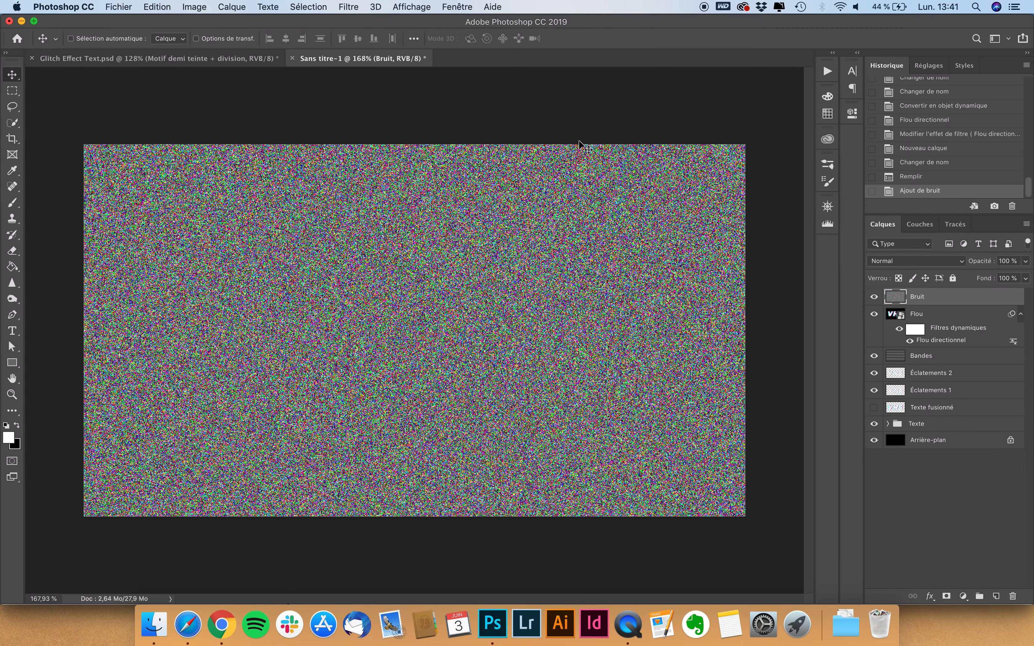
# Set the Bruit layer's opacity to 24 % and compare the result with the Glitch Effect Text.psd document
pyautogui.moveTo(1025, 261); pyautogui.dragTo(982, 276)
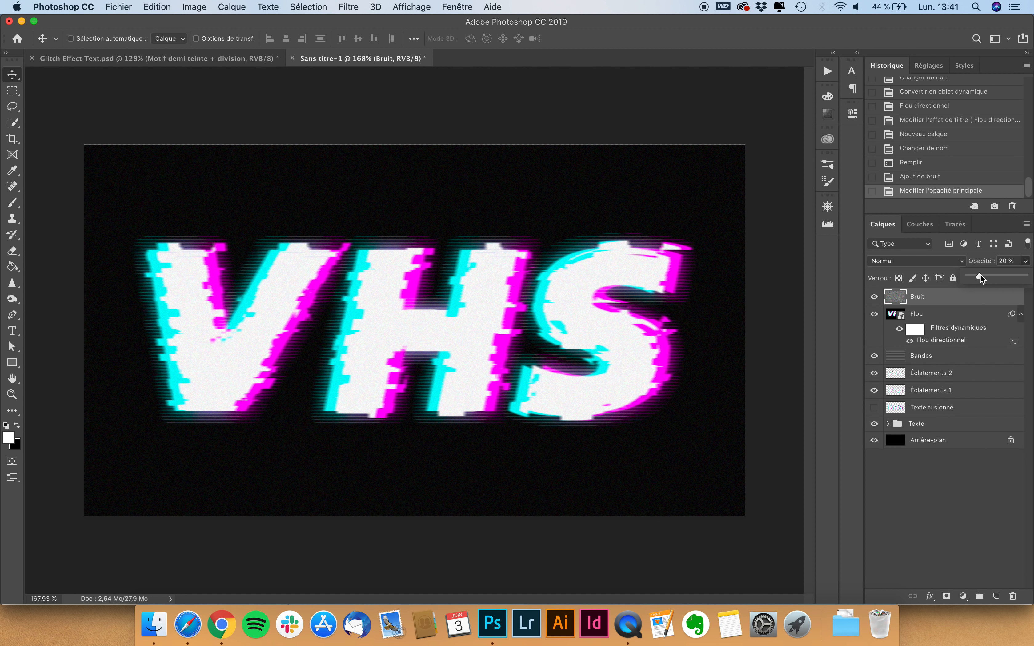
pyautogui.moveTo(980, 275); pyautogui.dragTo(980, 275)
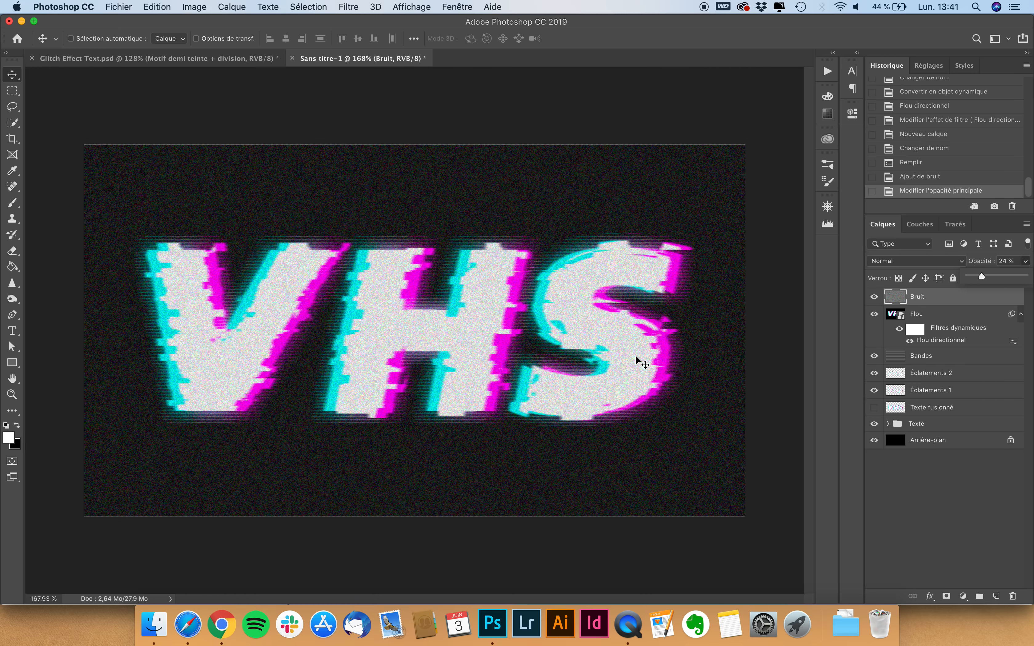
pyautogui.scroll(-5, 645, 333)
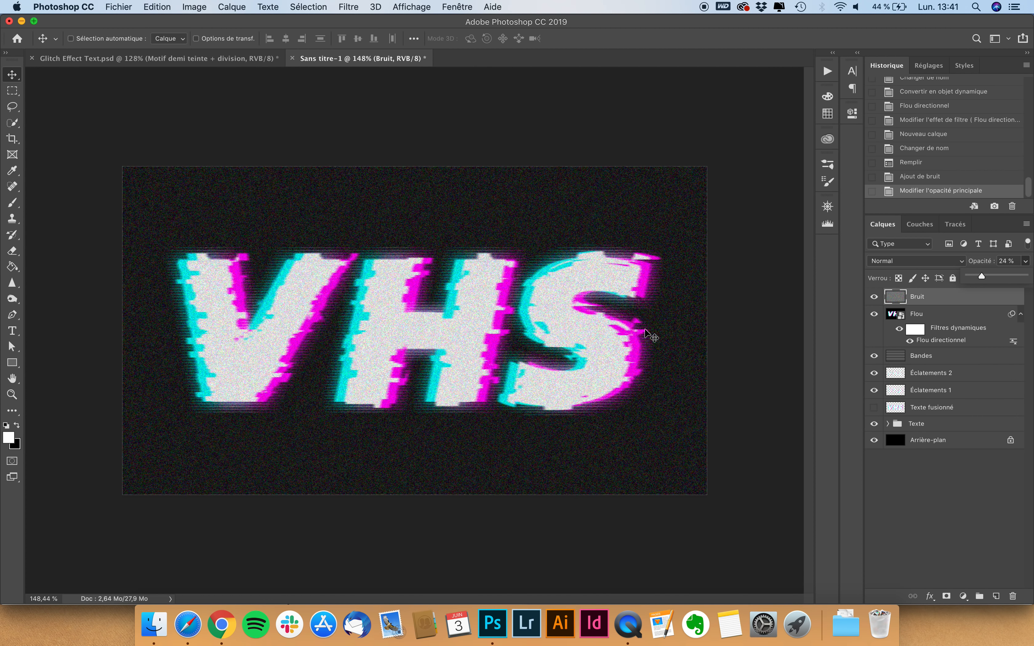
pyautogui.scroll(3, 645, 333)
pyautogui.scroll(1, 649, 334)
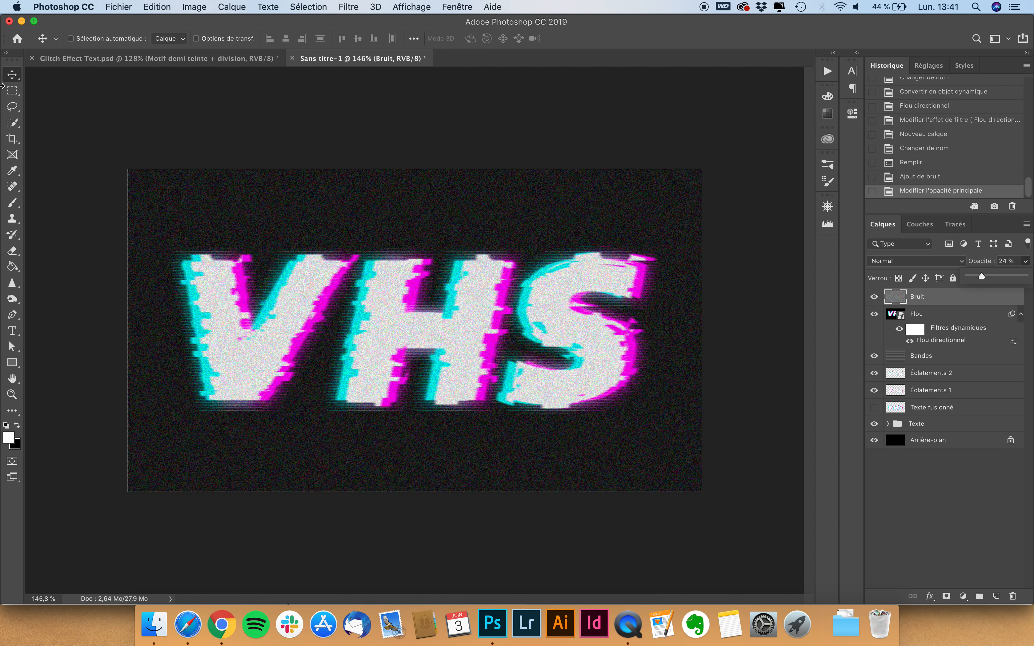
pyautogui.click(155, 63)
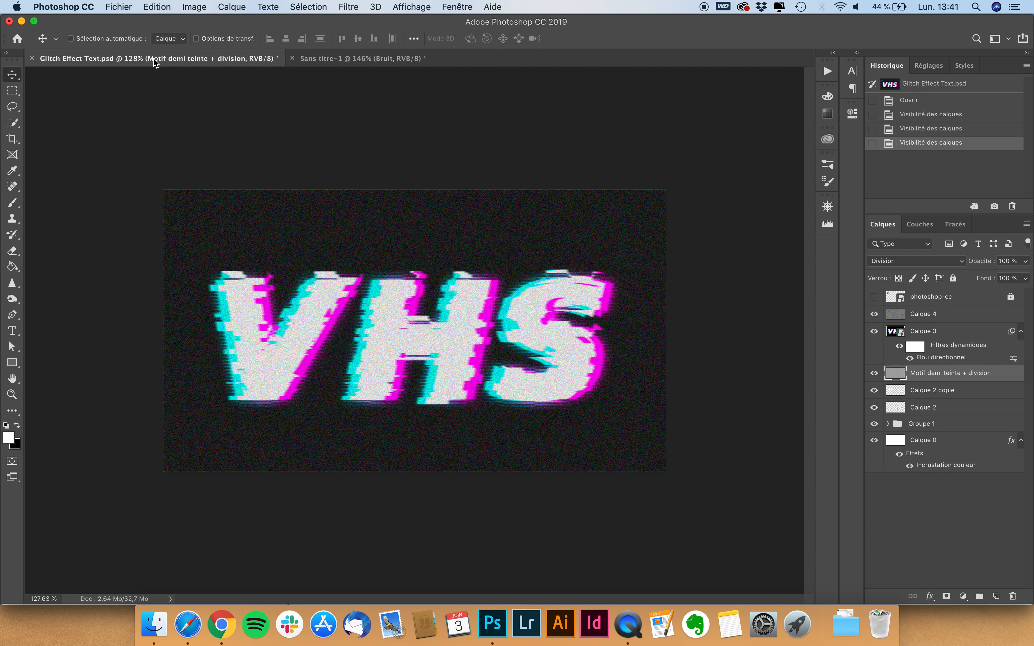
pyautogui.click(352, 63)
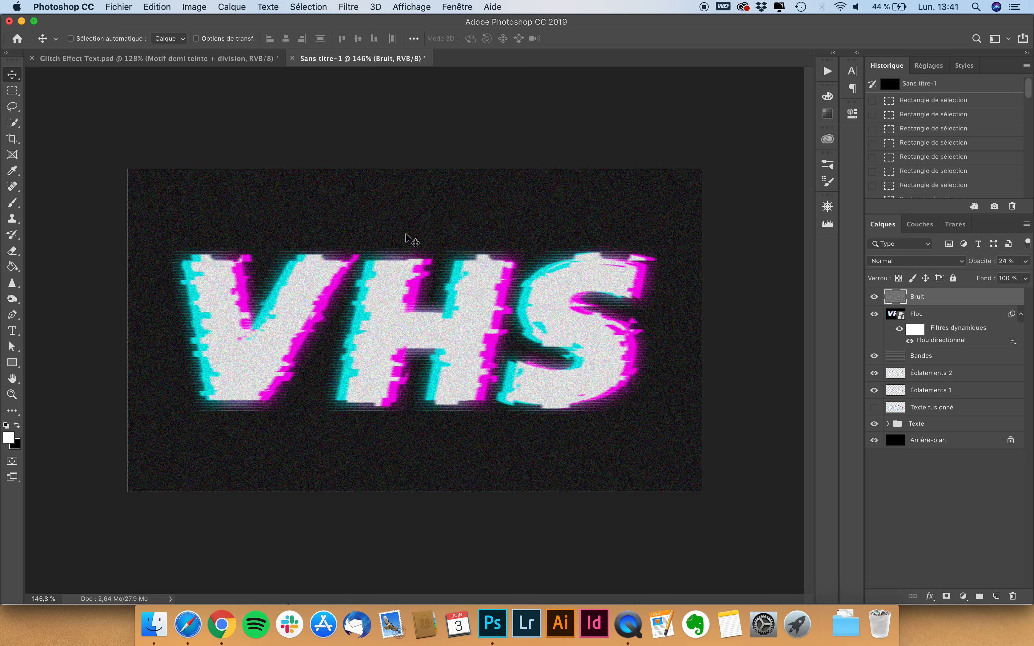